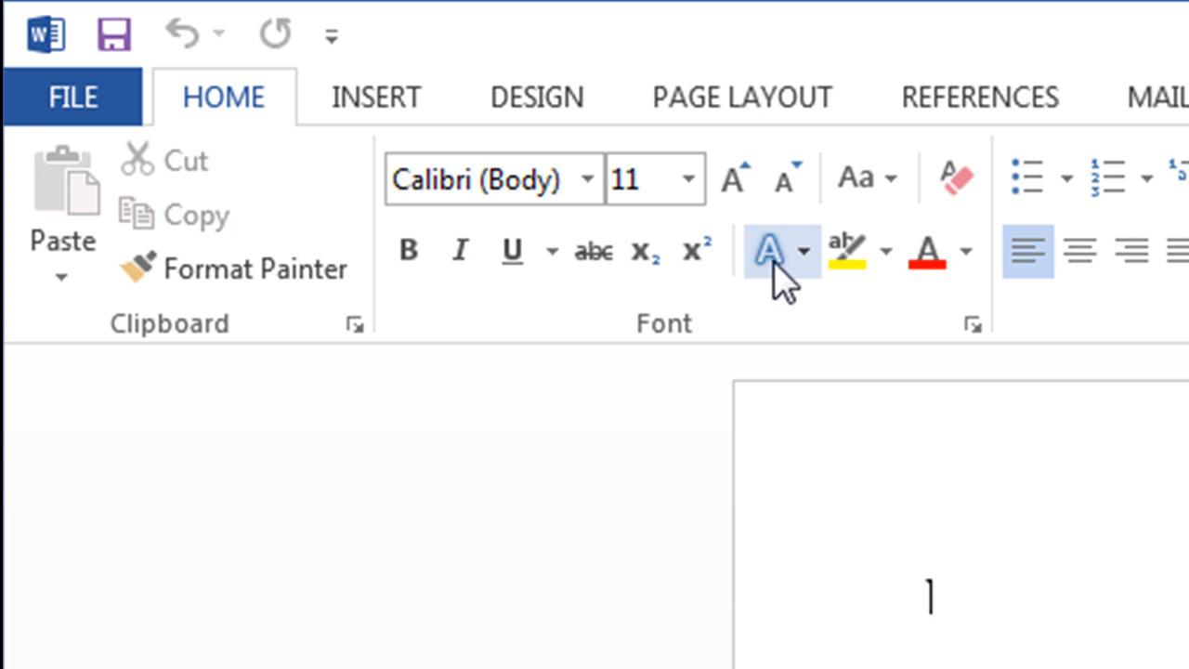
left_click(803, 253)
left_click(803, 253)
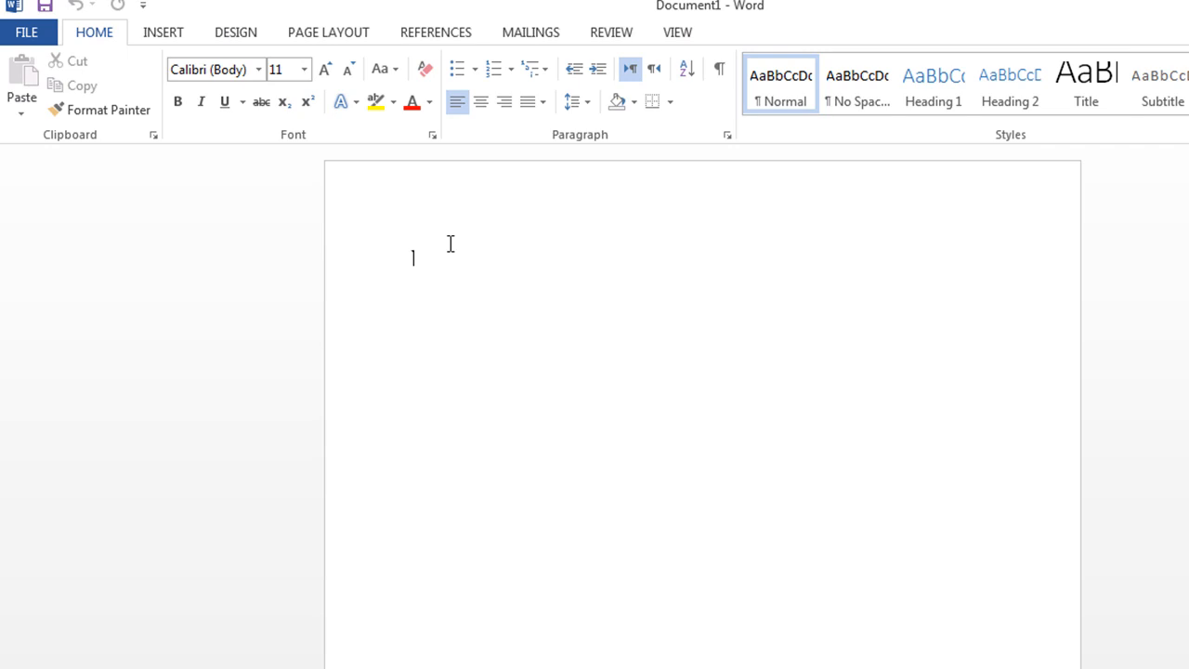
Enter "Khost - Afghanistan" as the first line of the blank document
key("alt+shift")
key("alt+shift")
type("K")
Enlarge the whole "Khost - Afghanistan" line to font size 28
triple_click(445, 253)
left_click(348, 71)
left_click(327, 69)
left_click(325, 69)
left_click(325, 69)
left_click(325, 70)
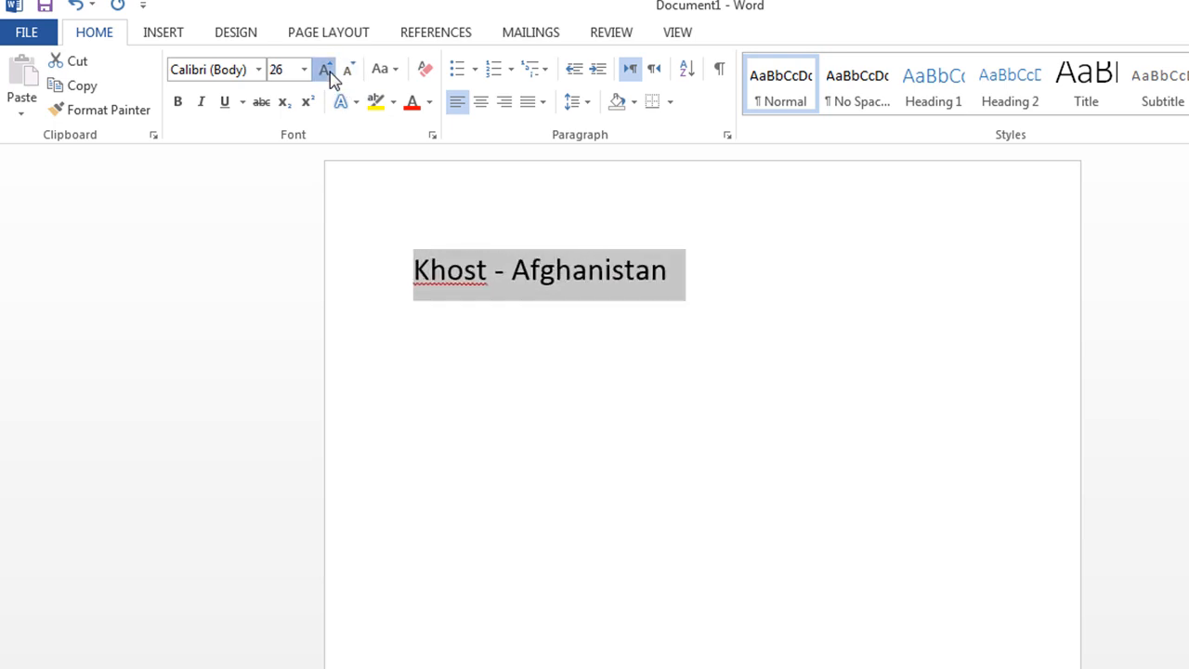
Make the spelling checker ignore all occurrences of the flagged word "Khost"
left_click(593, 386)
right_click(458, 277)
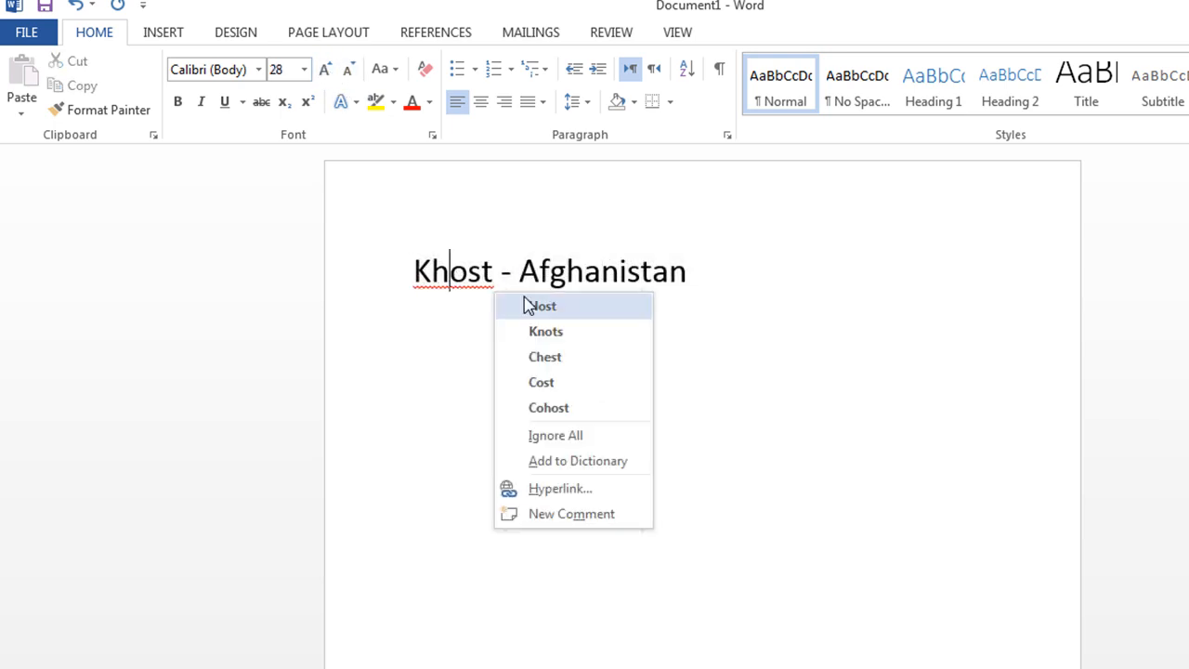
left_click(554, 436)
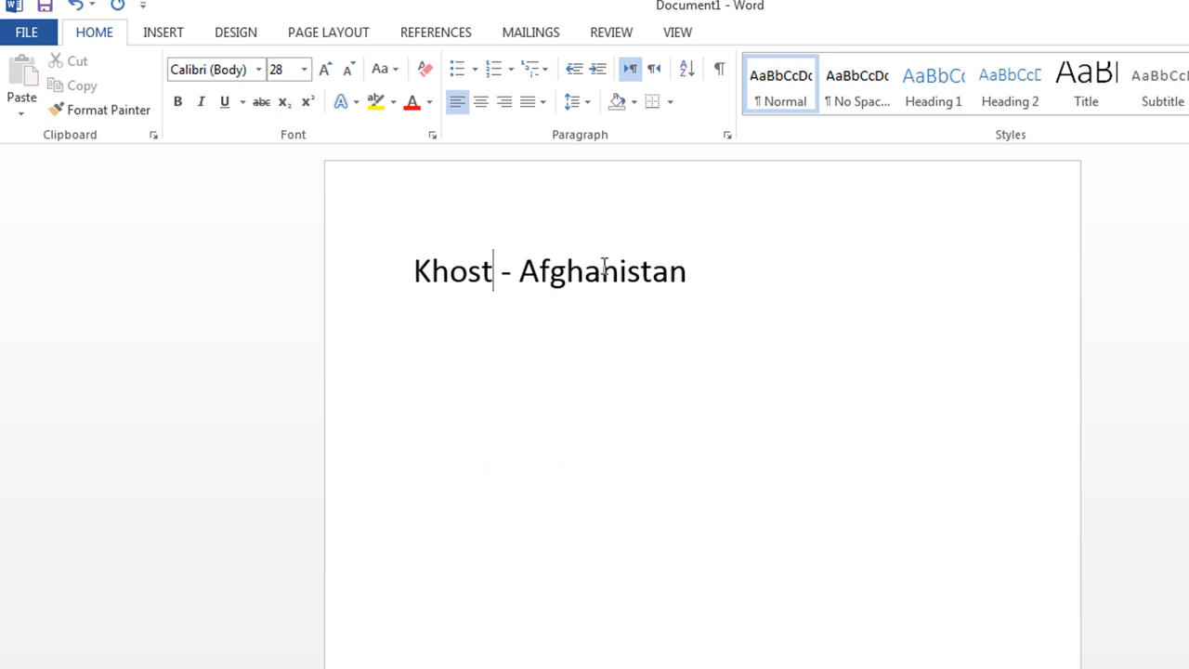
Enlarge only the word "Afghanistan" to font size 48
left_click_drag(687, 270, 523, 299)
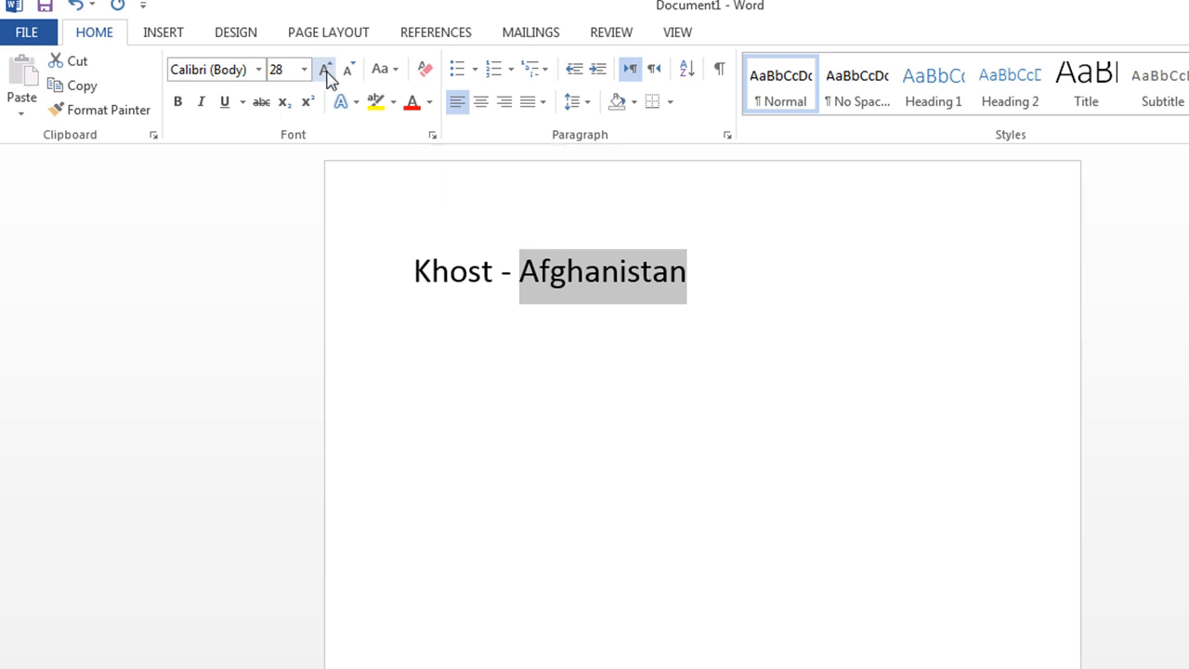
left_click(326, 71)
left_click(326, 71)
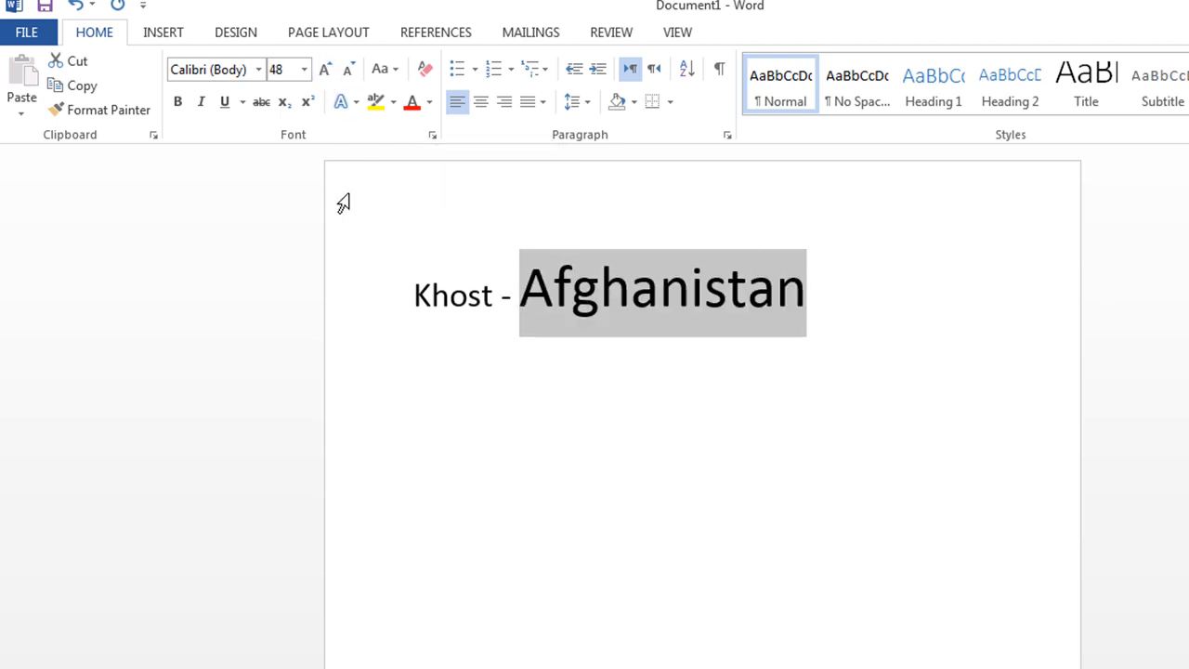
left_click(429, 102)
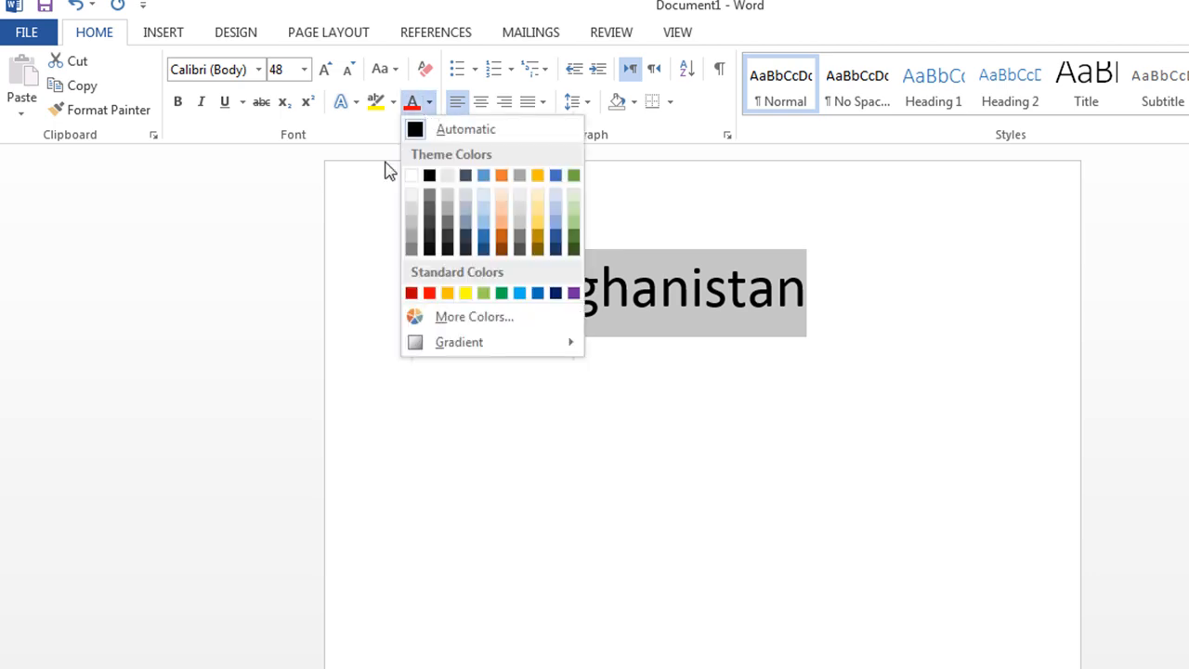
left_click(362, 228)
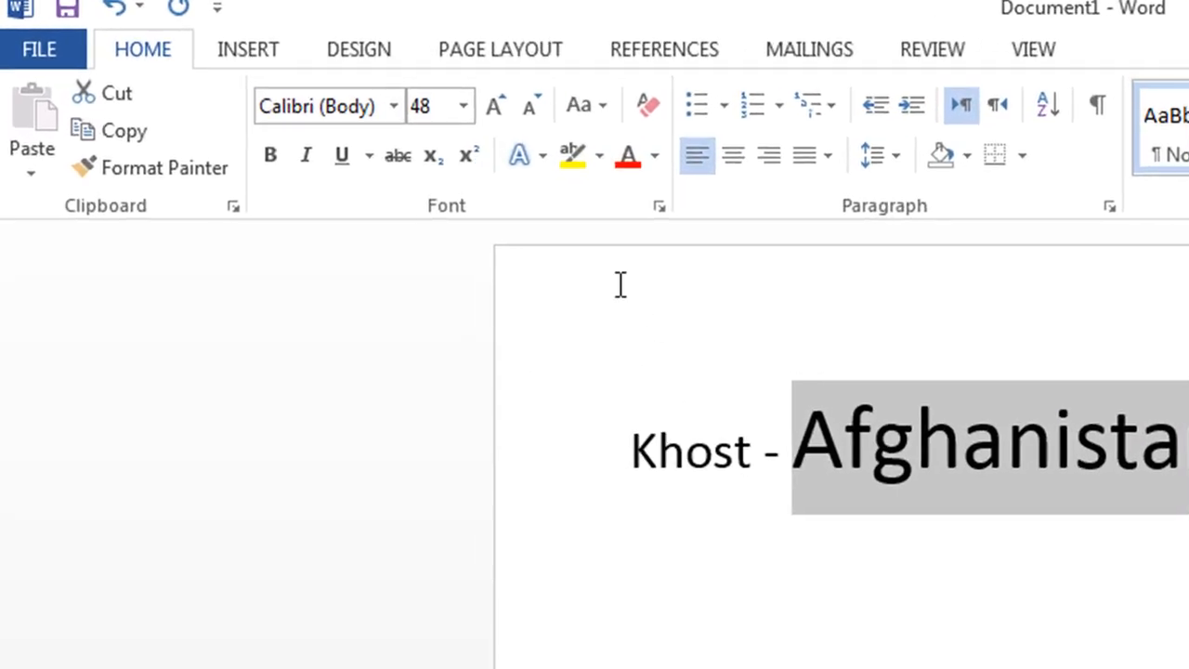
Apply the white text effect with a light blue outline to the word "Afghanistan"
left_click(530, 168)
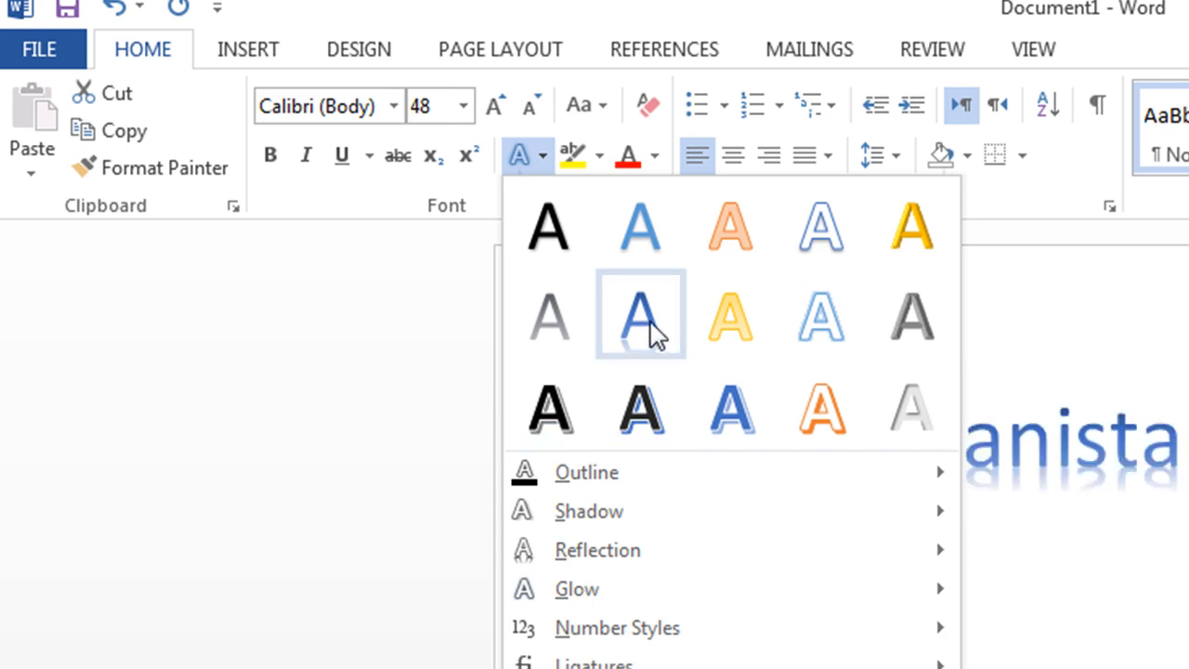
left_click(831, 312)
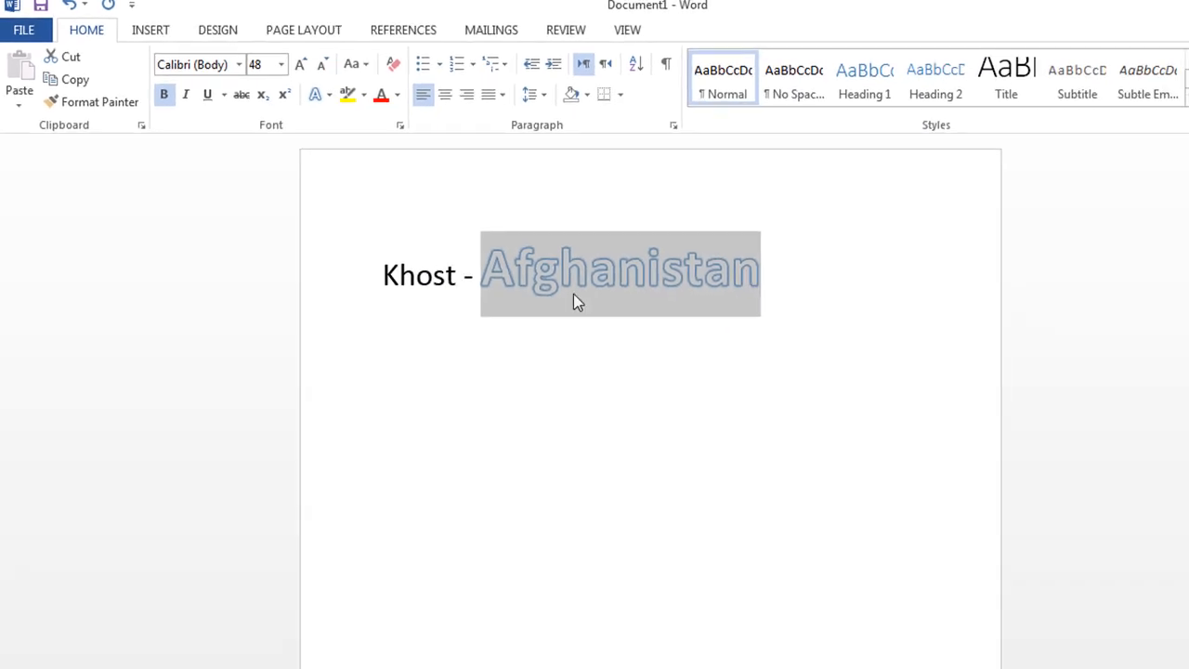
left_click(438, 351)
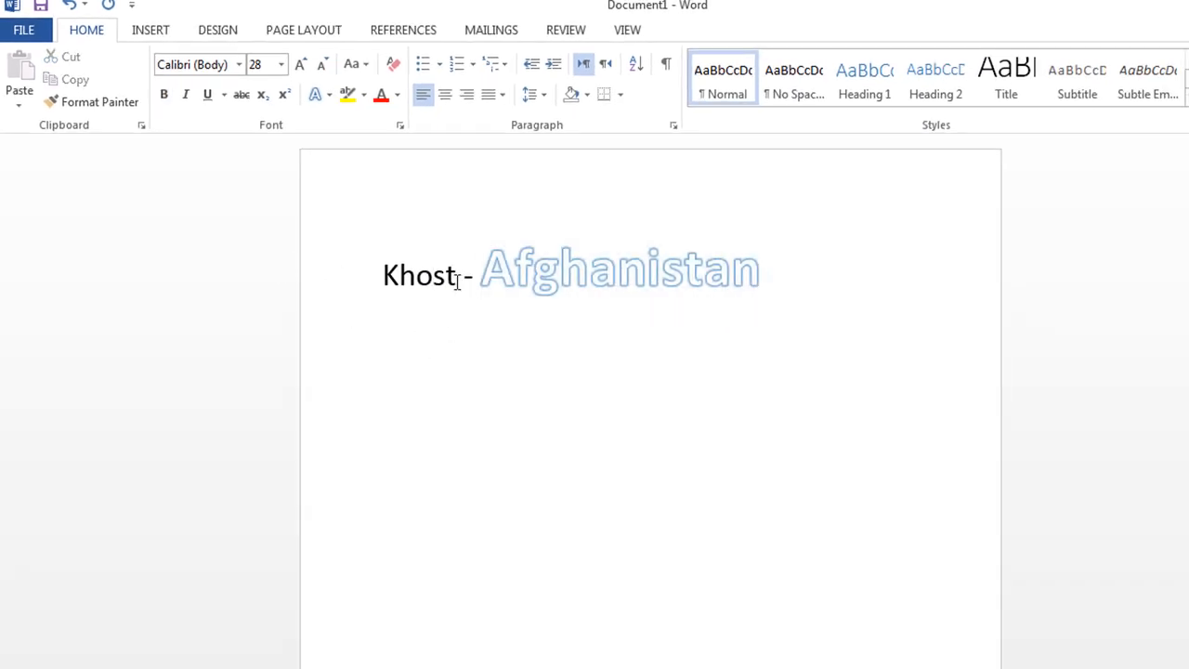
Enlarge "Khost" to font size 48 and apply the black text effect with a hard shadow to it
left_click_drag(457, 279, 371, 297)
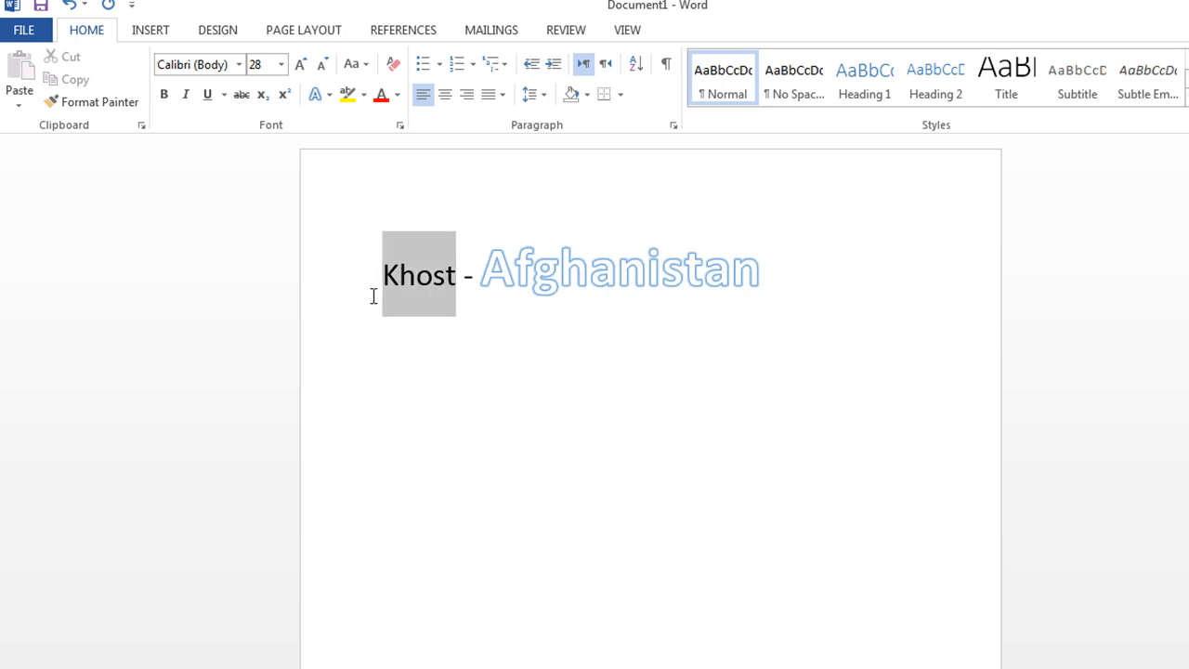
left_click(301, 65)
left_click(300, 65)
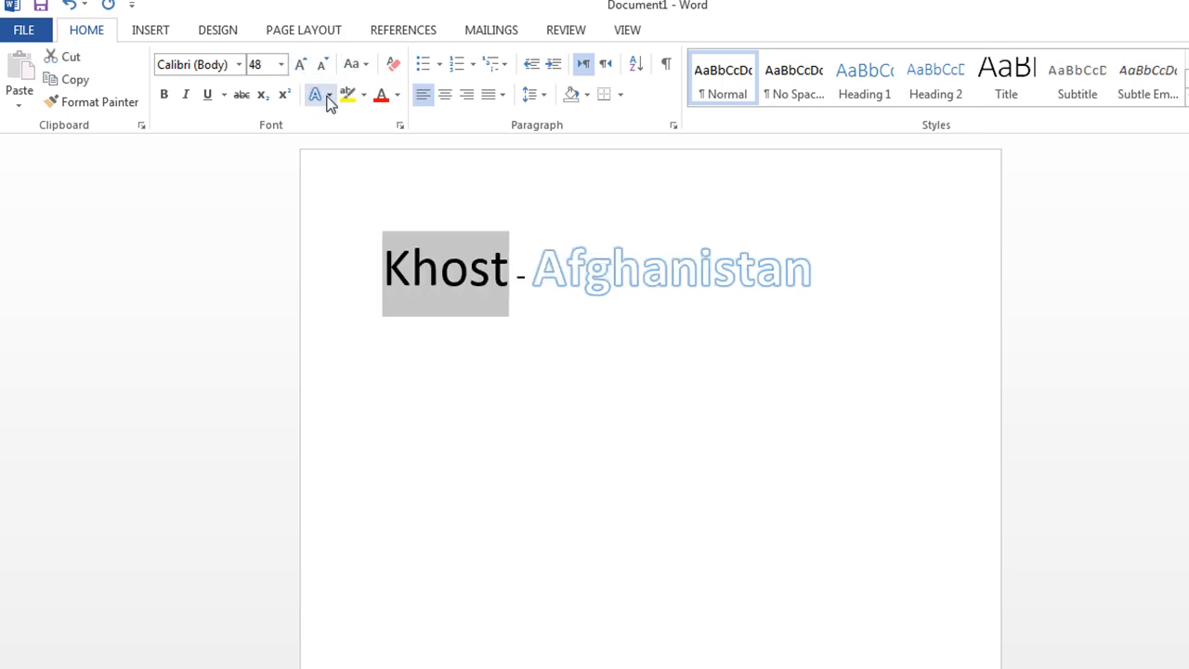
left_click(321, 98)
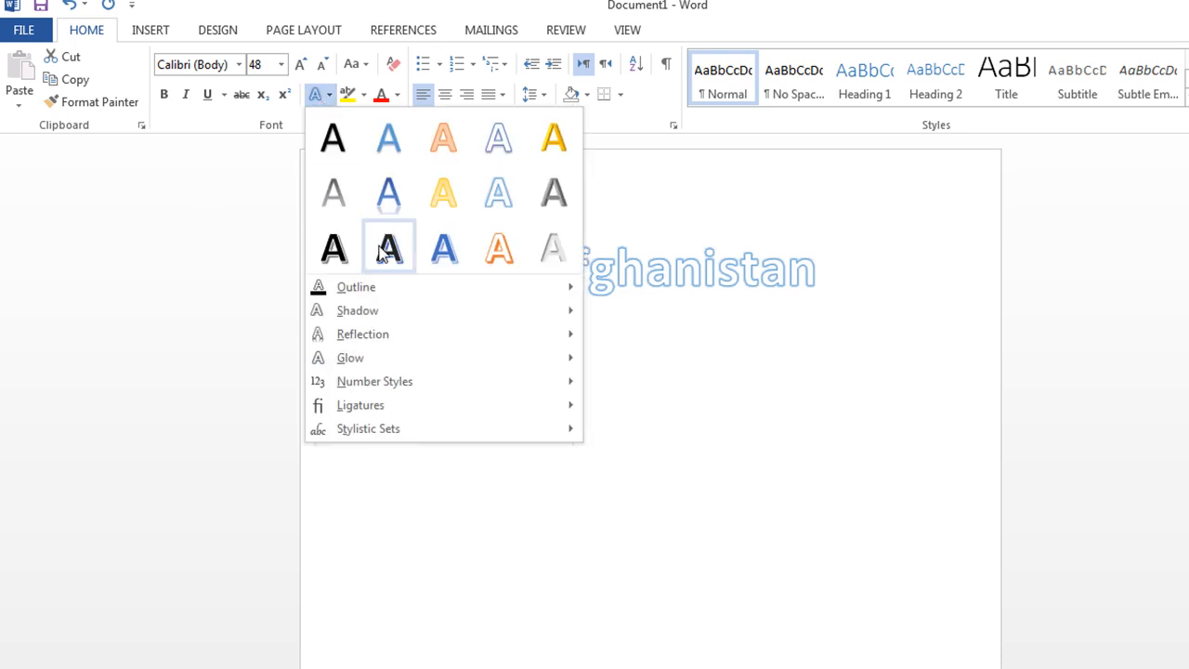
left_click(338, 252)
left_click(586, 443)
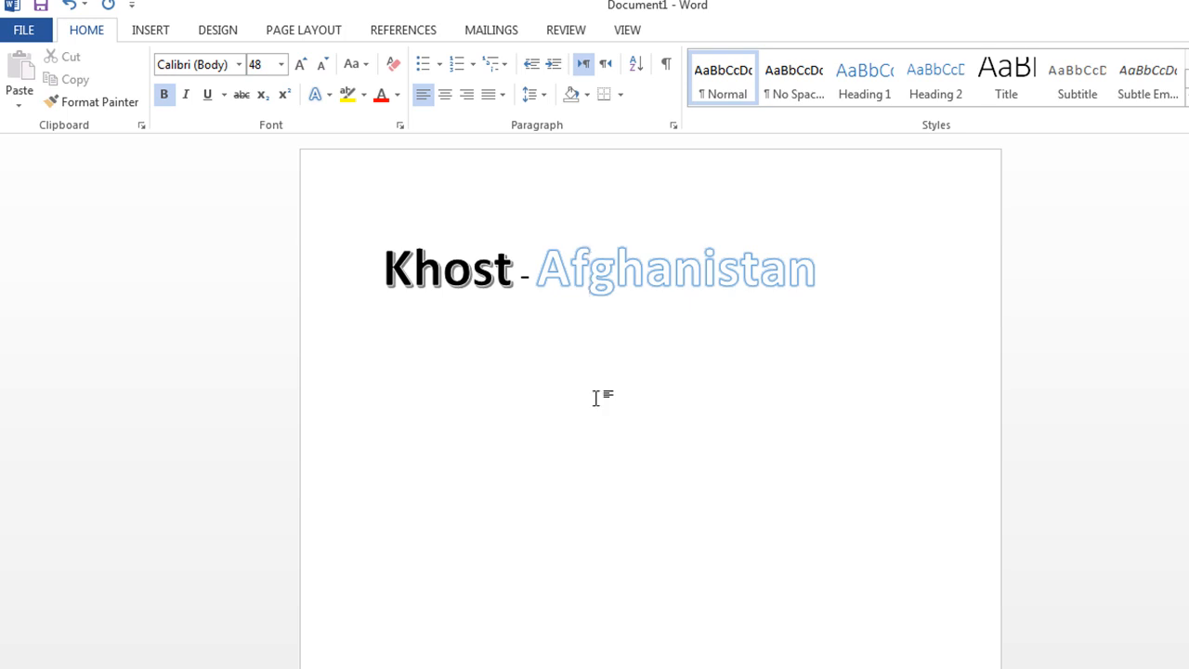
Change the text outline of "Afghanistan" to the standard red color
left_click_drag(820, 280, 552, 292)
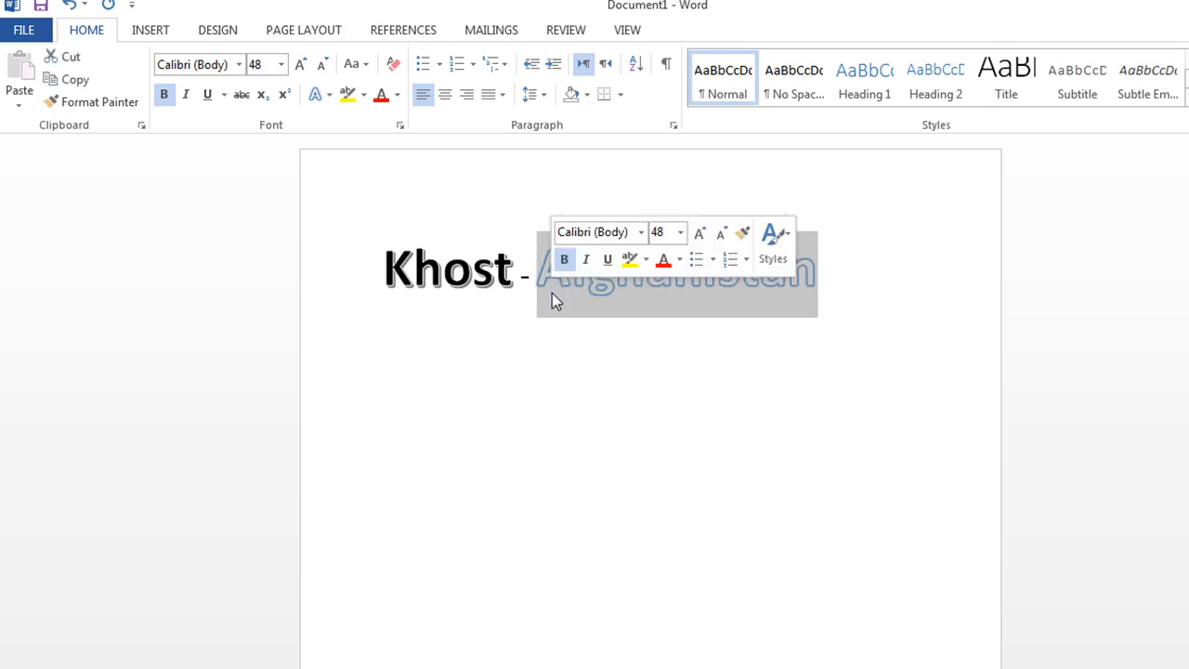
left_click(316, 94)
mouse_move(318, 286)
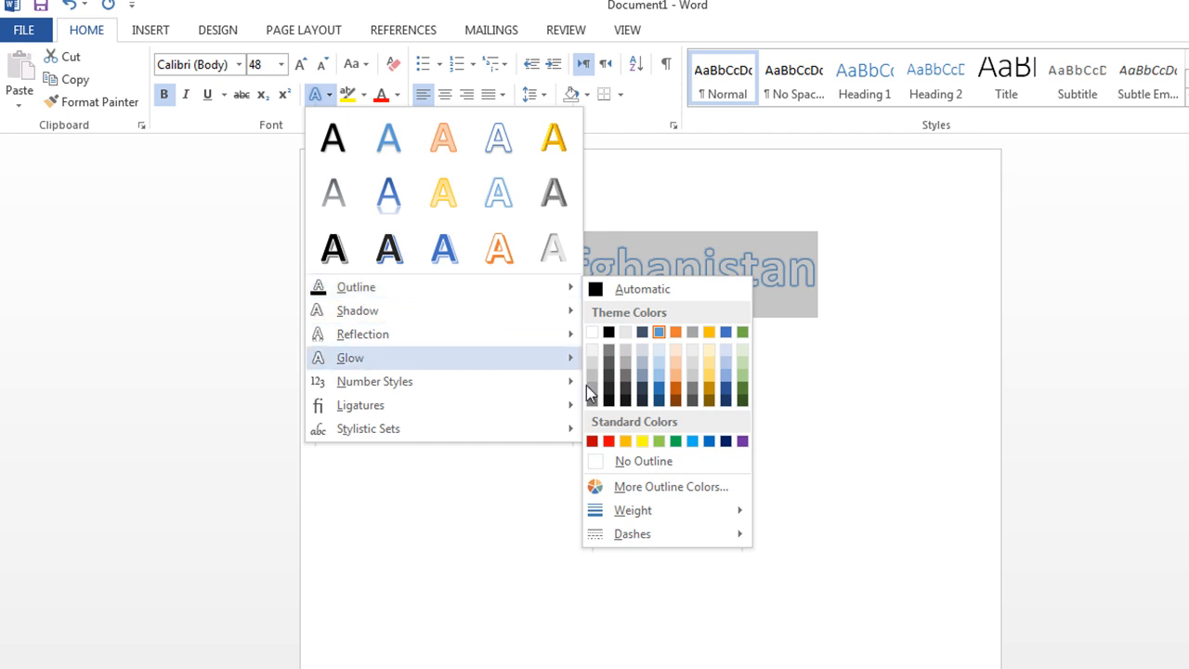
left_click(608, 442)
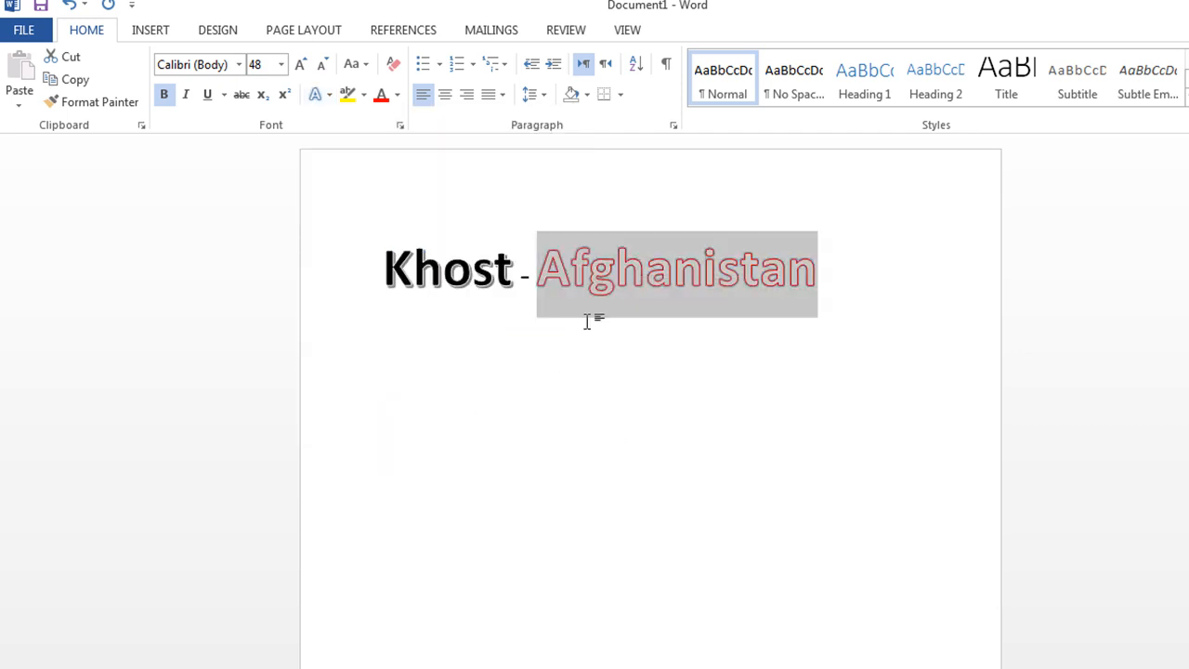
left_click(583, 283)
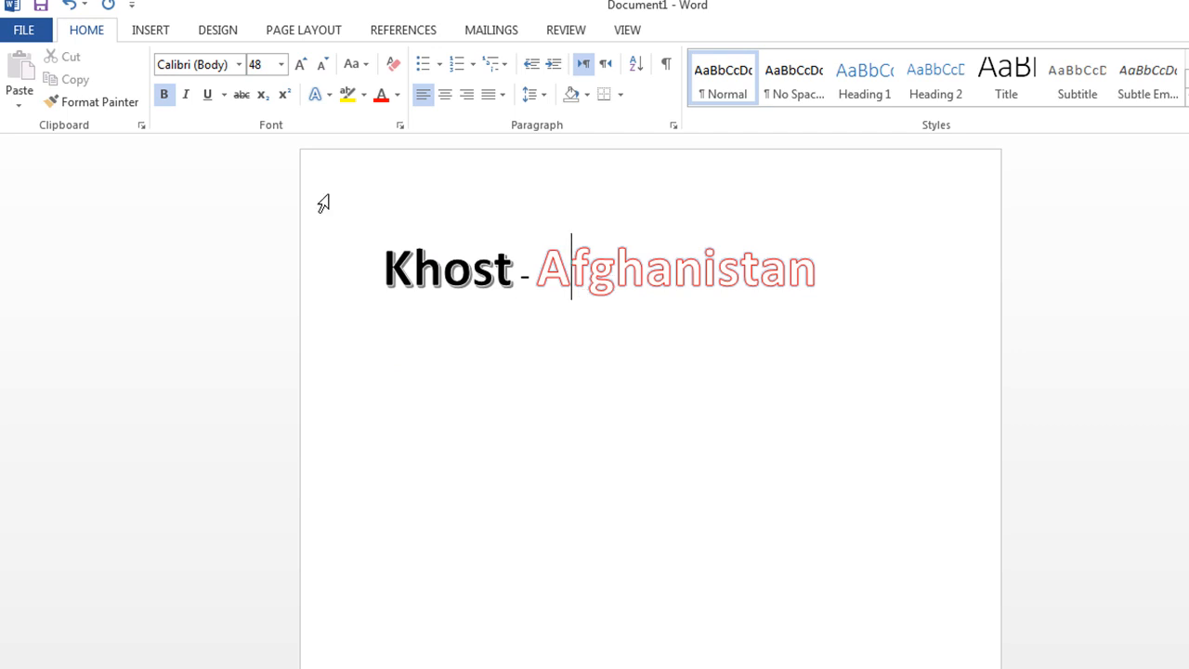
Apply the black hard-shadow text effect to "Afghanistan" and give the word a standard red outline
left_click(321, 100)
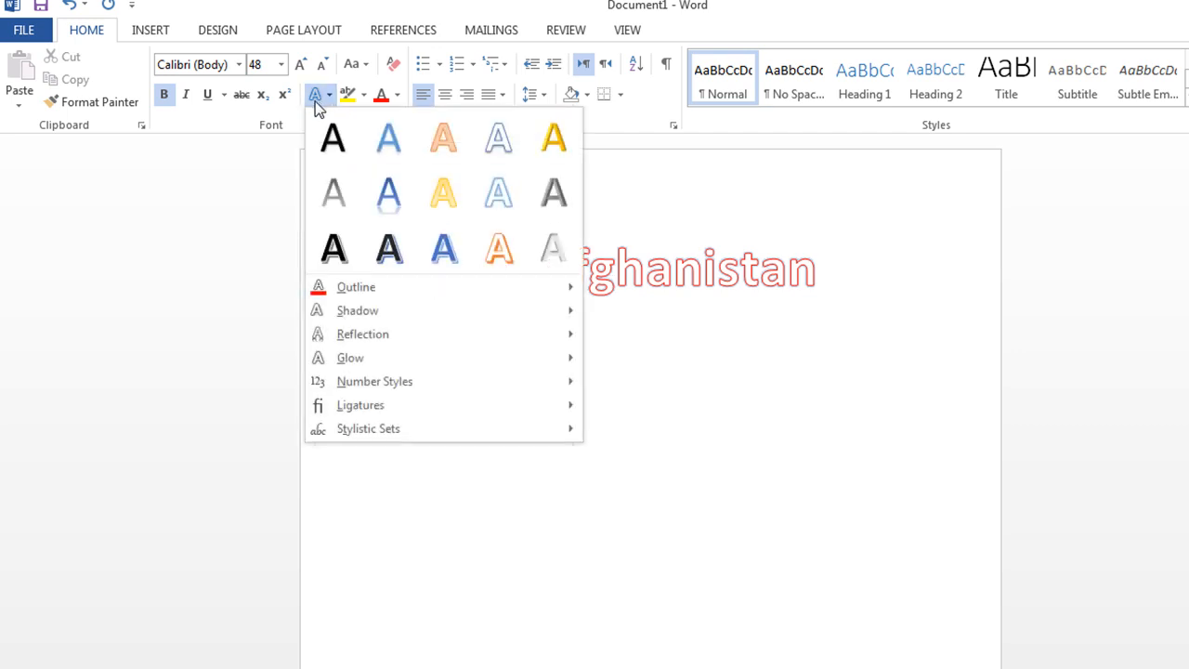
left_click(327, 251)
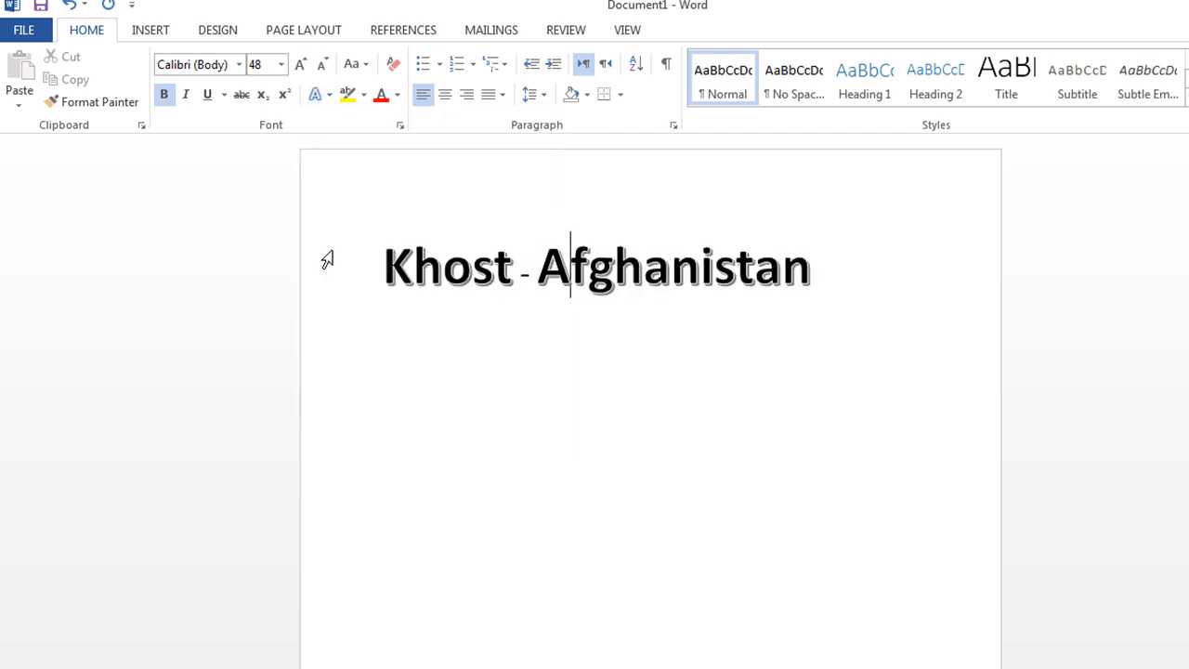
left_click(321, 97)
mouse_move(357, 294)
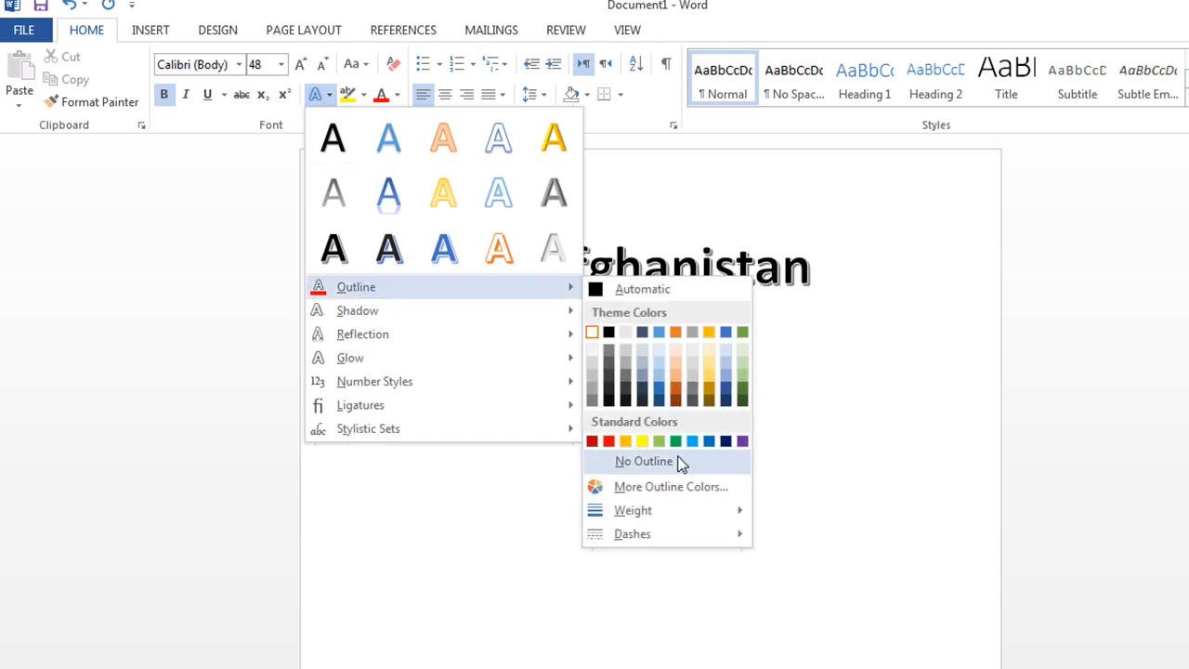
left_click(608, 441)
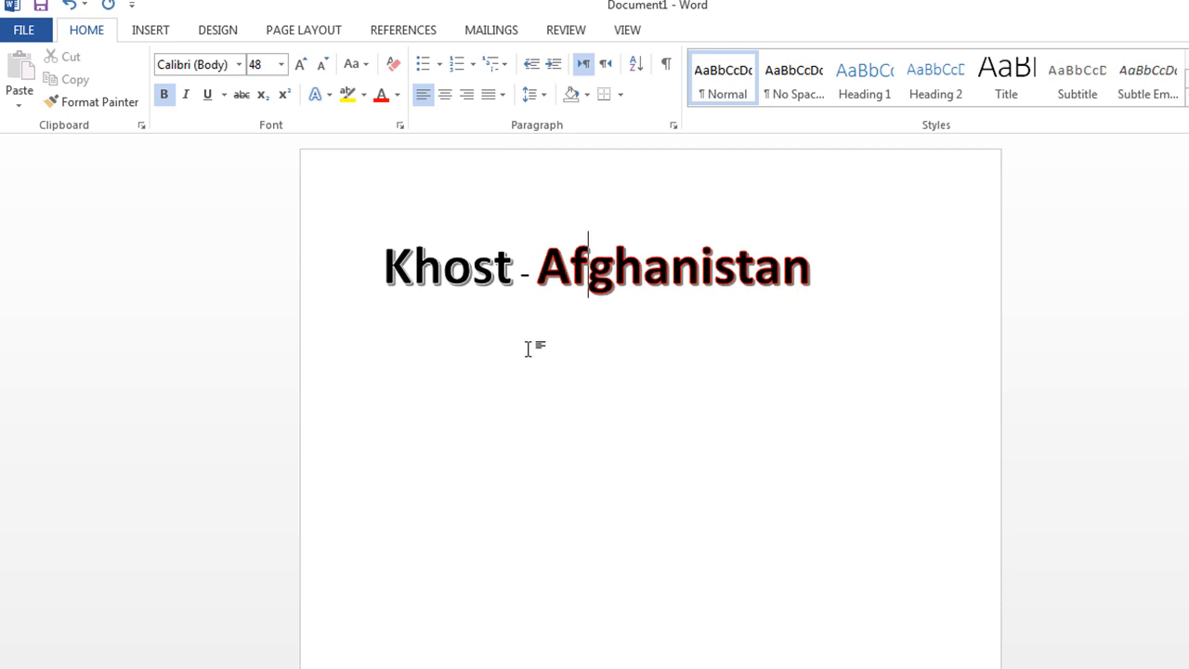
Set the font color of "Afghanistan" to red and add the perspective shadow that falls below the letters
left_click(381, 94)
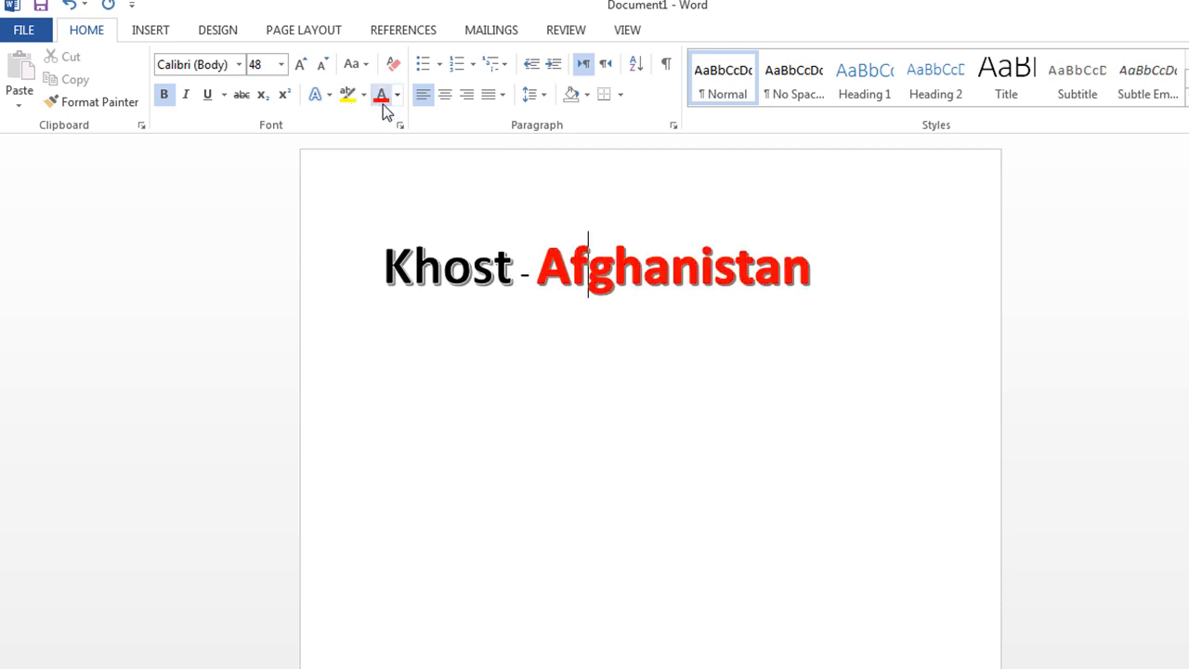
left_click(320, 100)
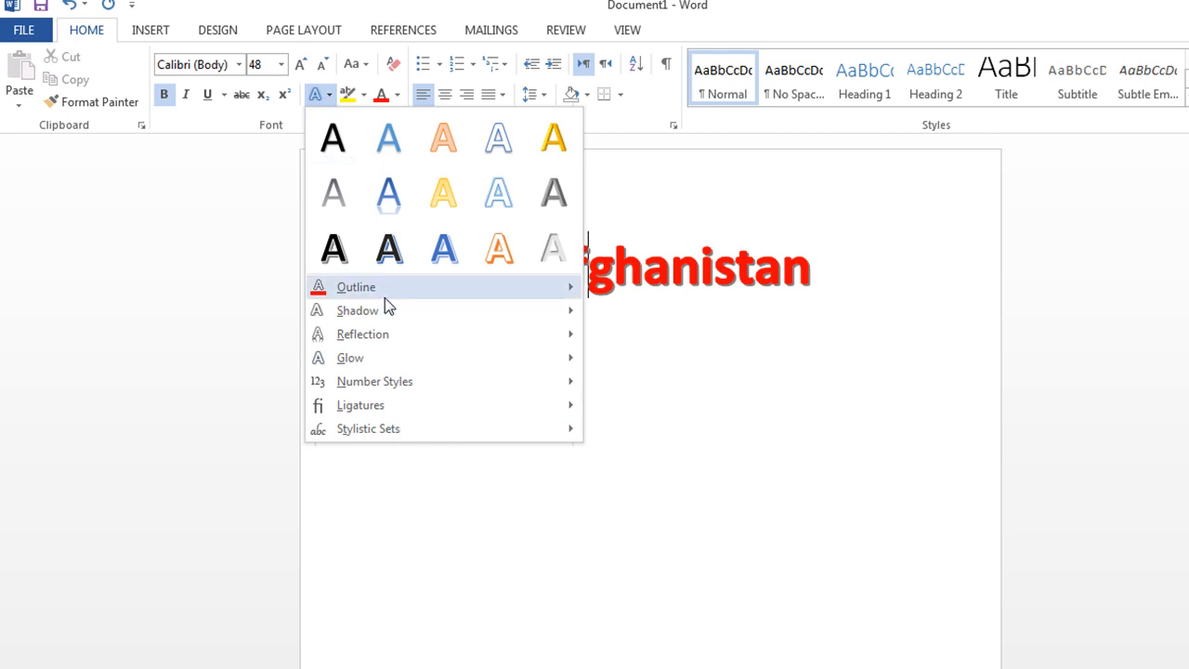
mouse_move(386, 308)
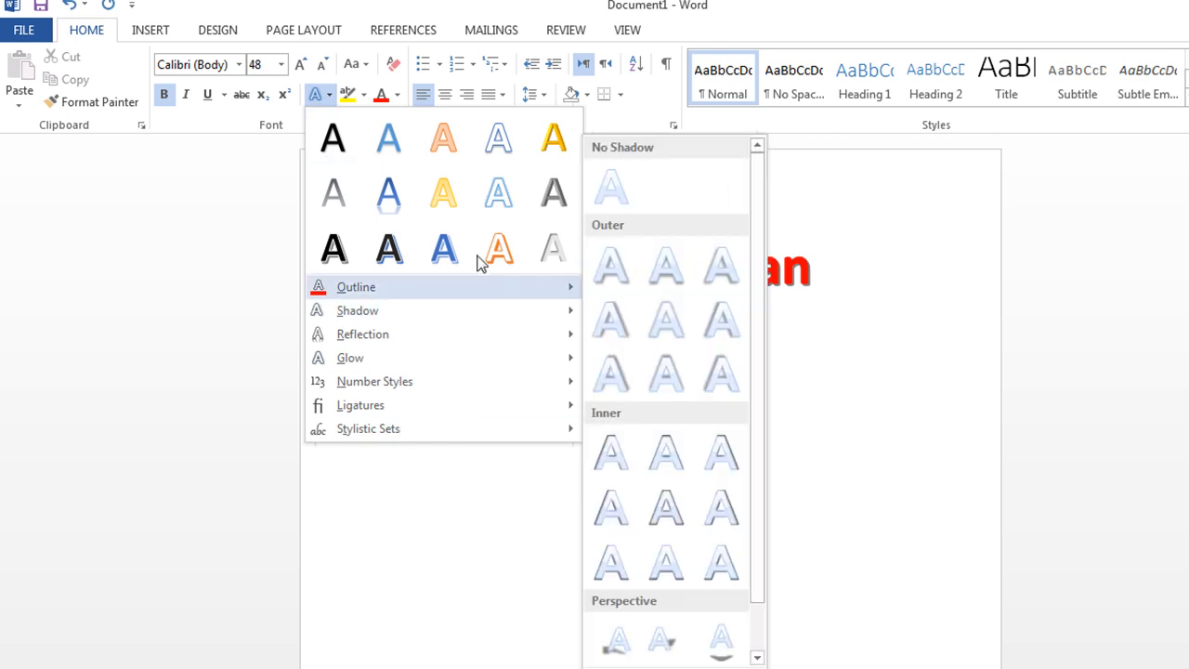
left_click_drag(756, 244, 756, 310)
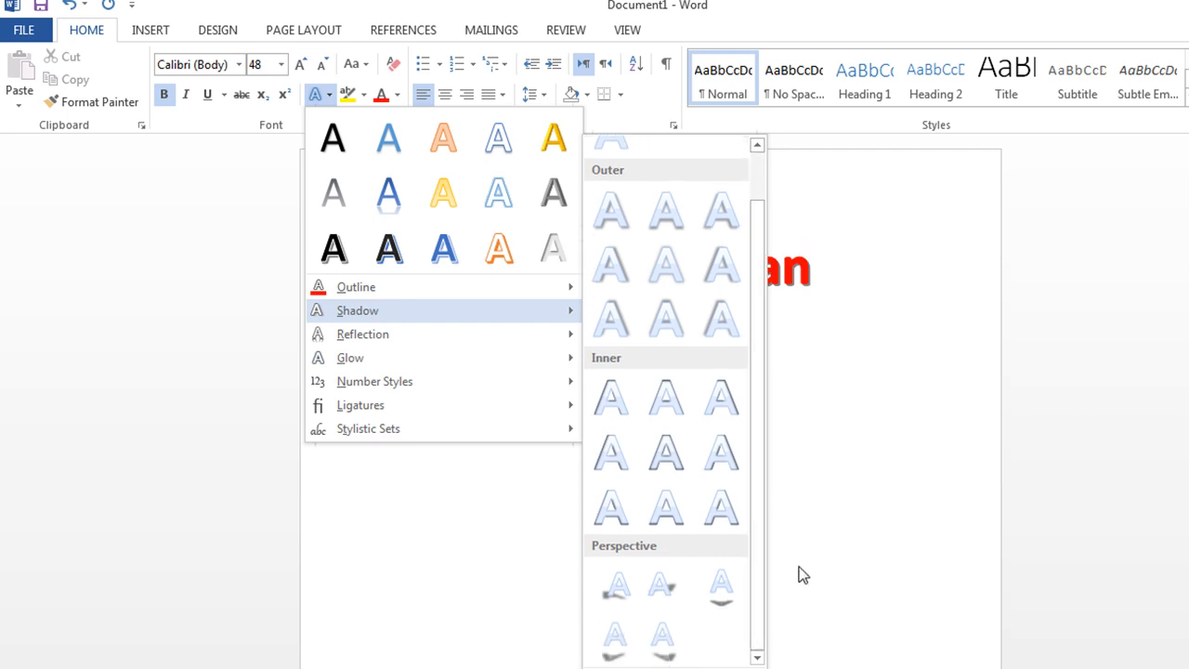
left_click(718, 596)
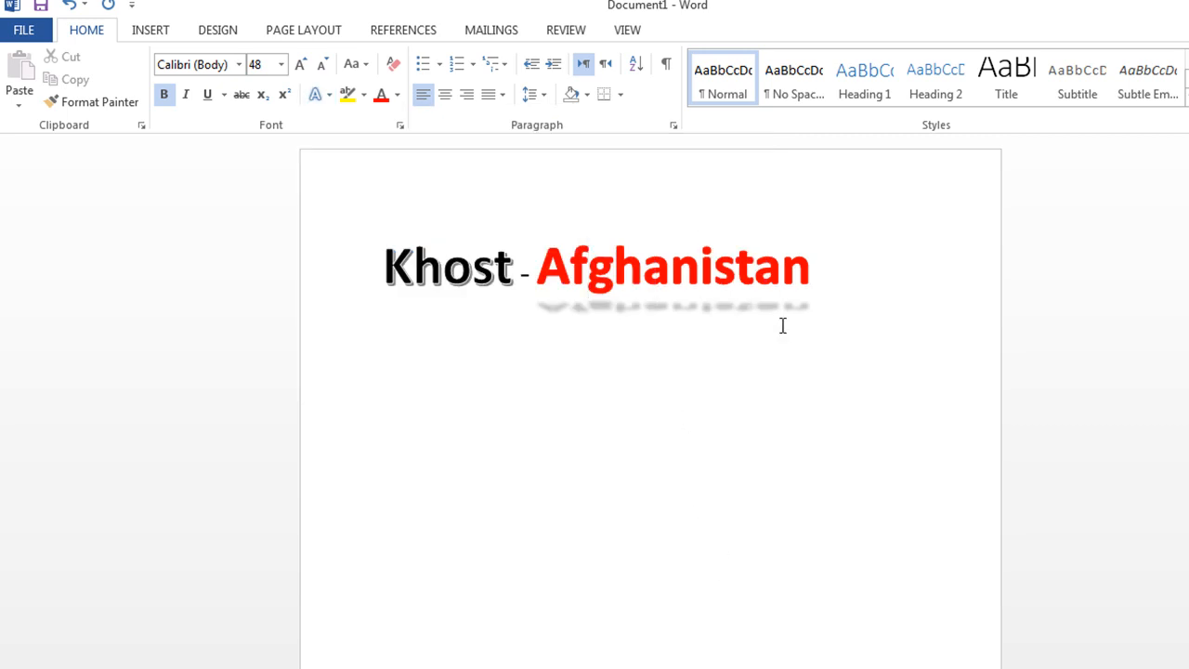
Add the last of the nine reflection variations to the word "Afghanistan"
left_click(331, 99)
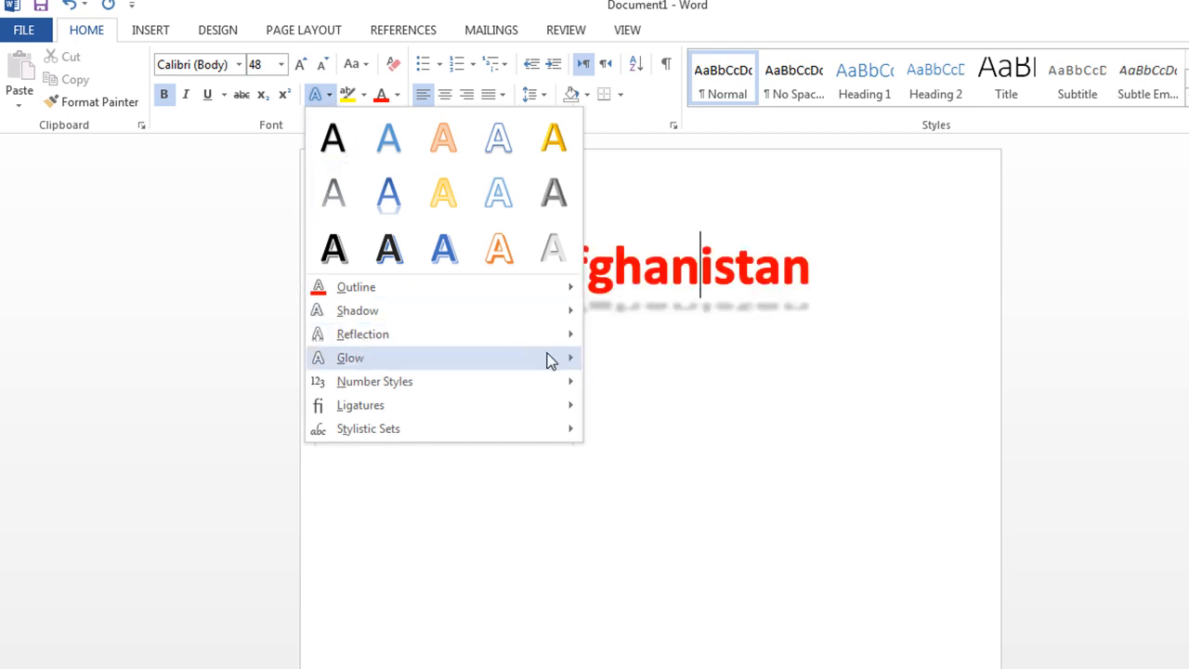
mouse_move(558, 337)
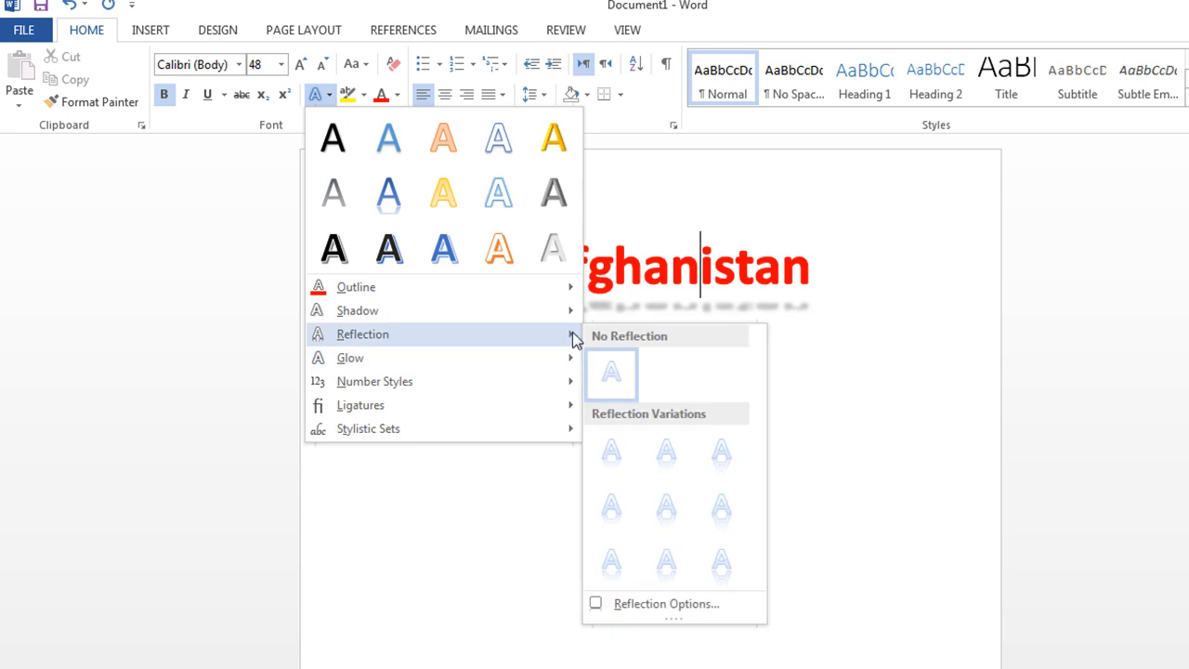
left_click(720, 562)
left_click(630, 411)
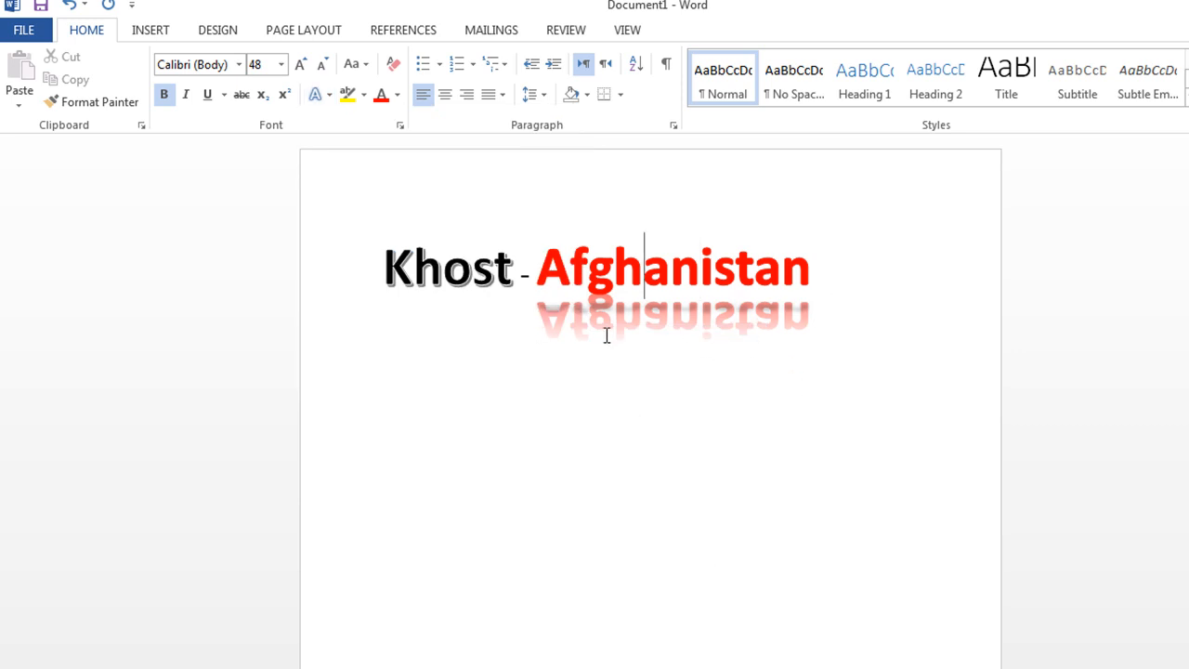
Add the center one of the nine reflection variations to the word "Khost"
left_click_drag(509, 258, 348, 275)
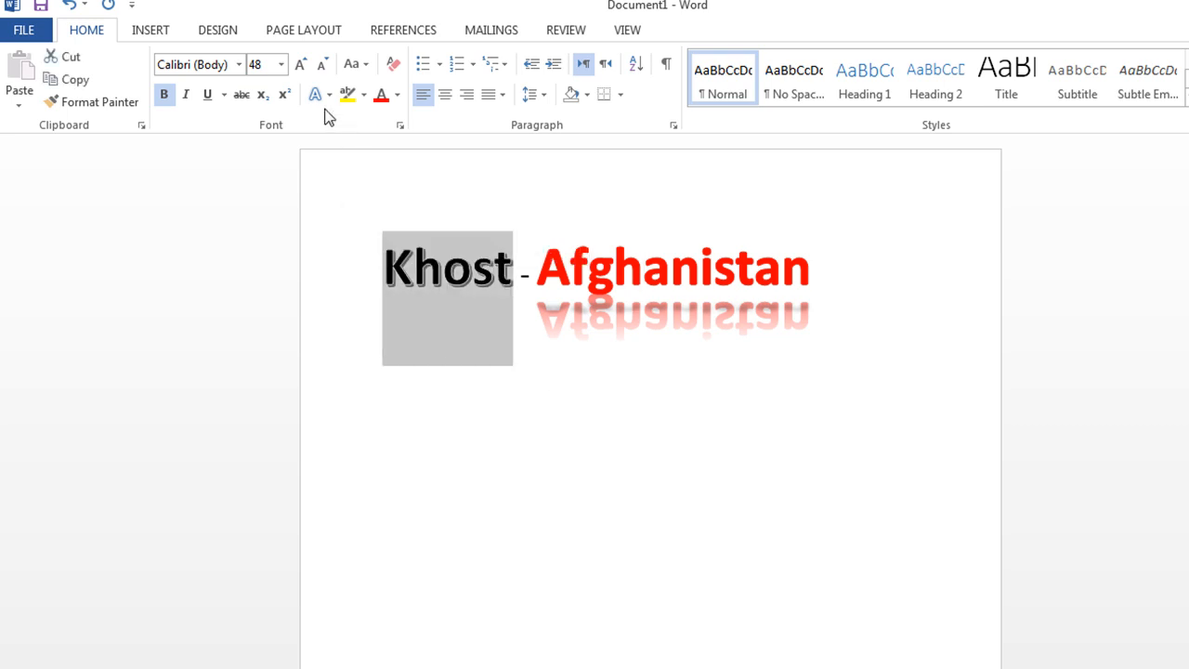
left_click(319, 94)
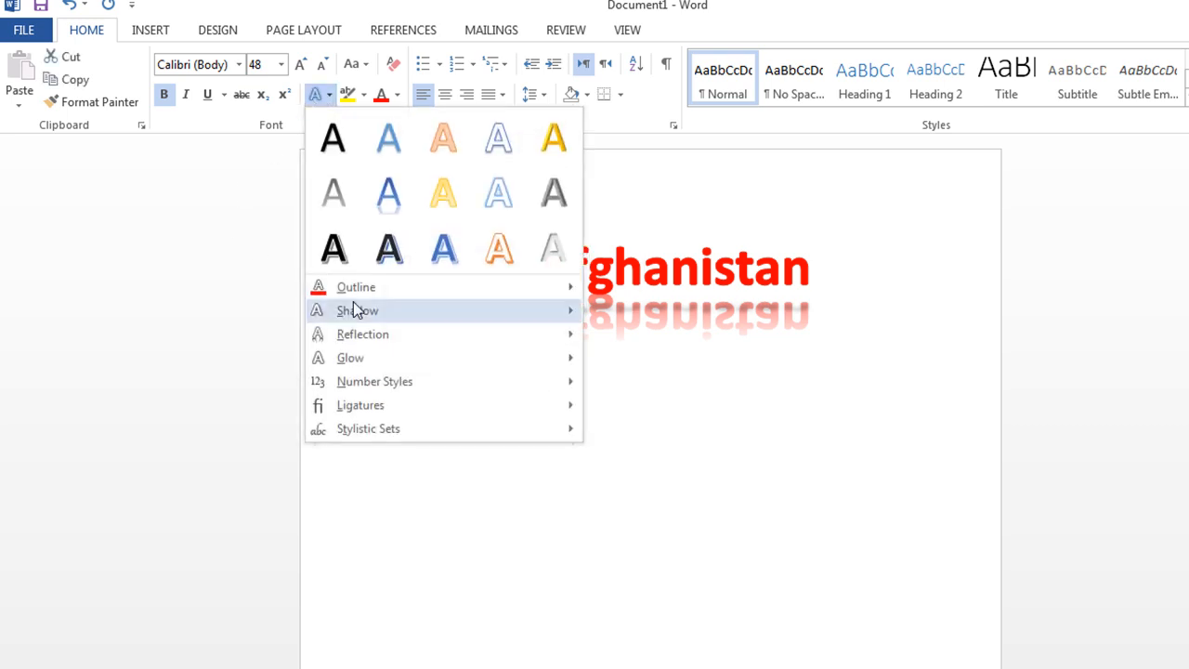
mouse_move(432, 340)
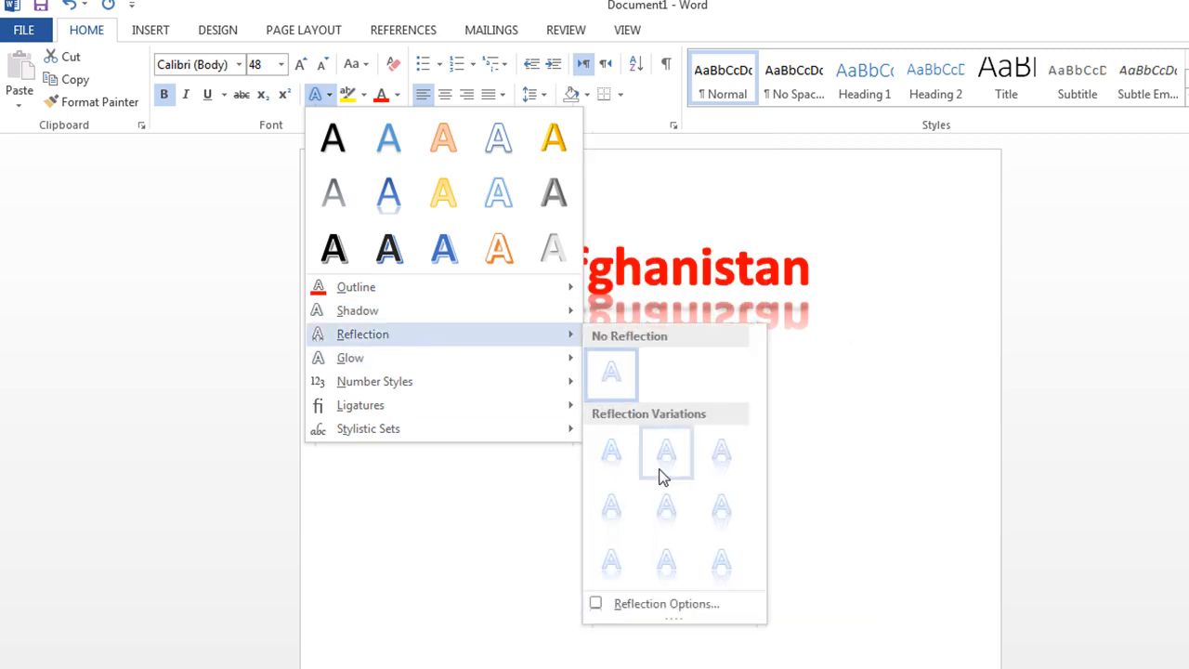
left_click(667, 524)
left_click(523, 437)
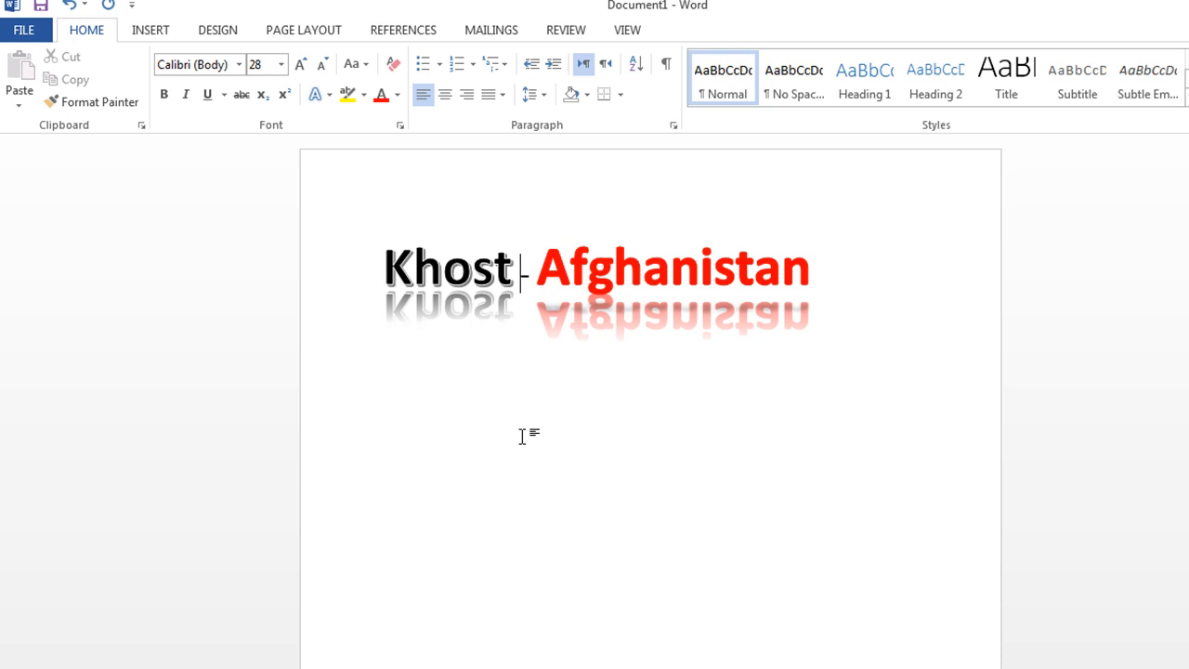
Add a new empty line below "Khost – Afghanistan"
left_click_drag(815, 257, 385, 278)
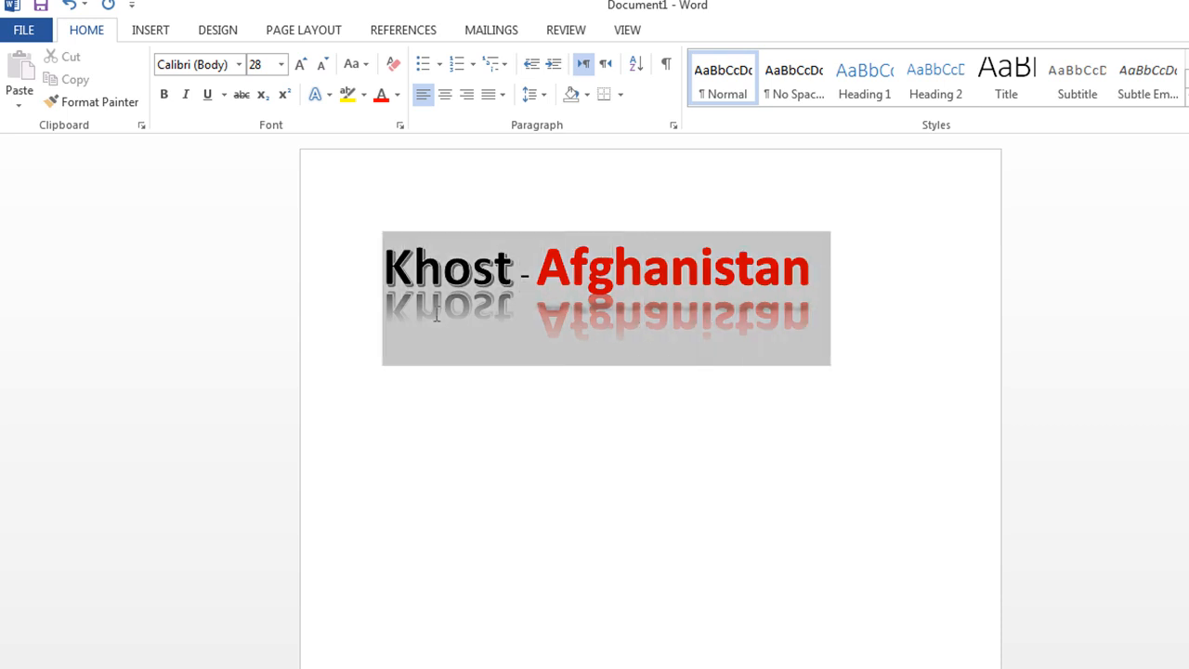
left_click(487, 362)
left_click(839, 292)
key("Return")
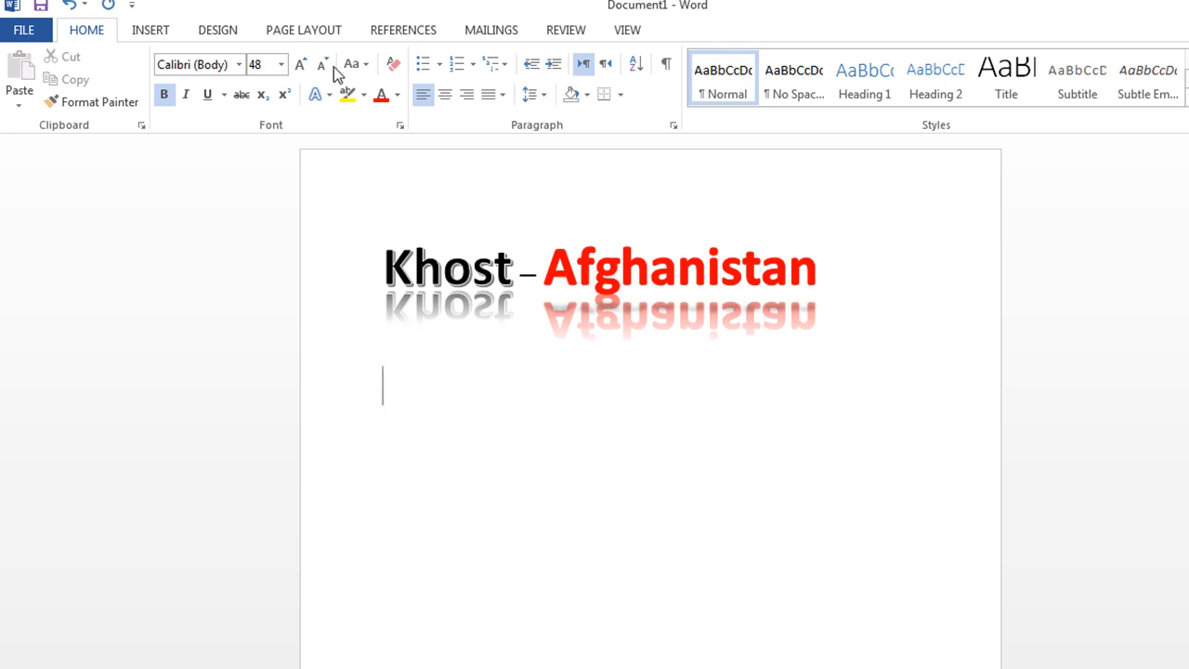
Examine the ligature and number style options among the text effects without applying any
left_click(315, 95)
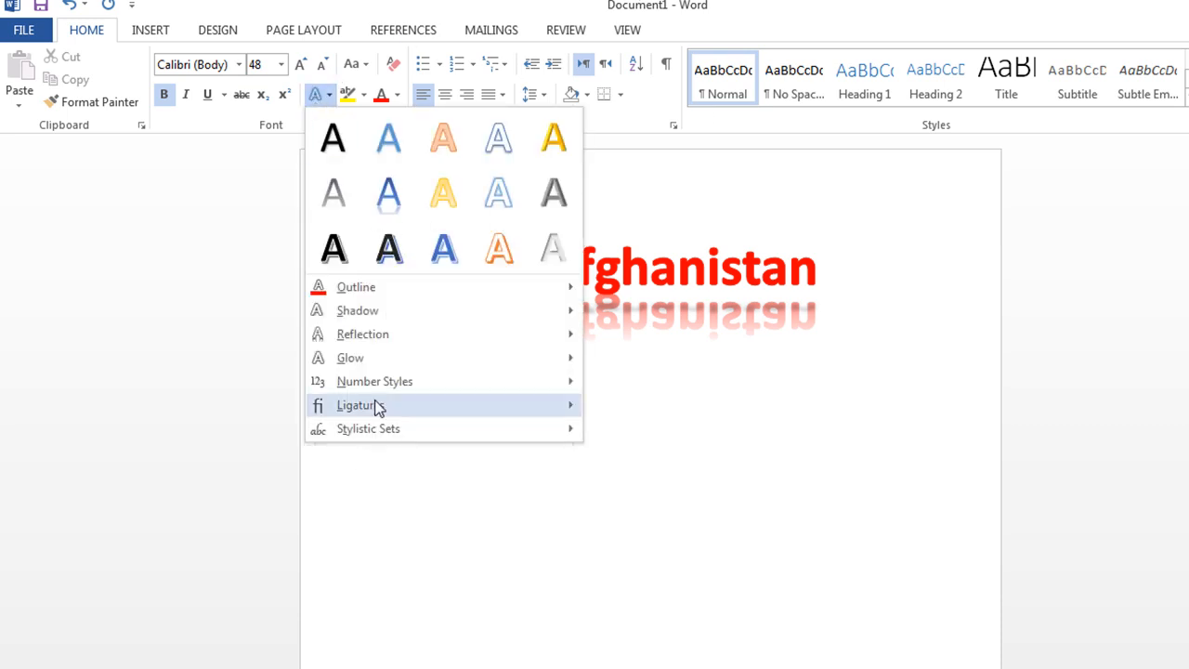
mouse_move(398, 440)
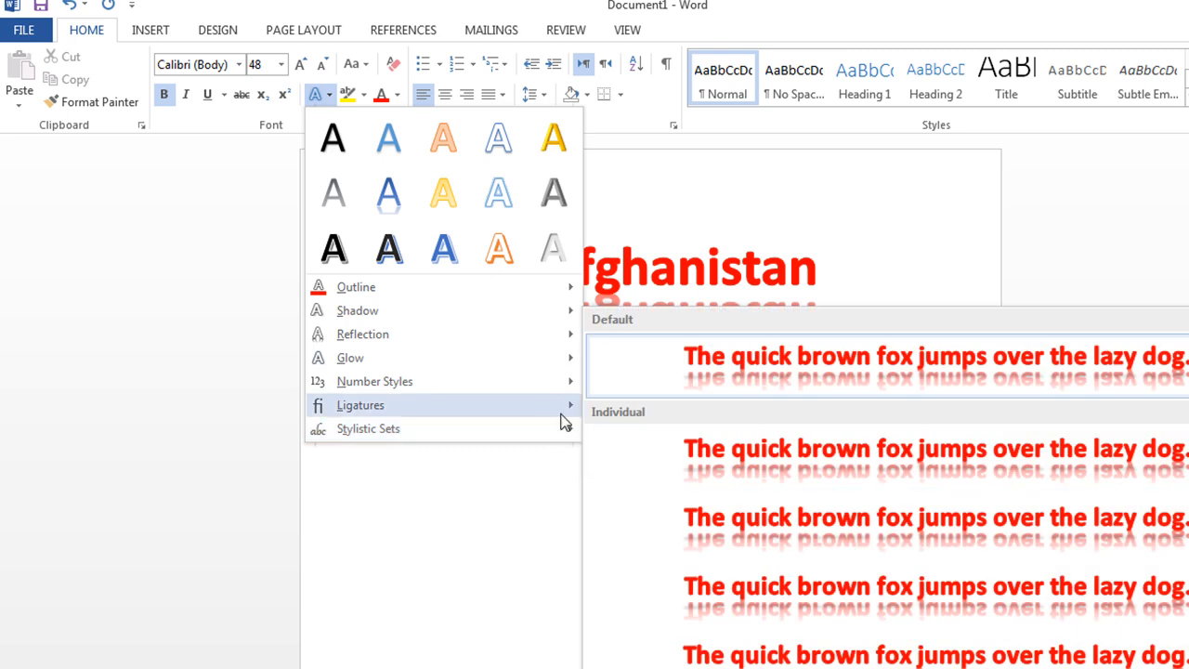
mouse_move(562, 409)
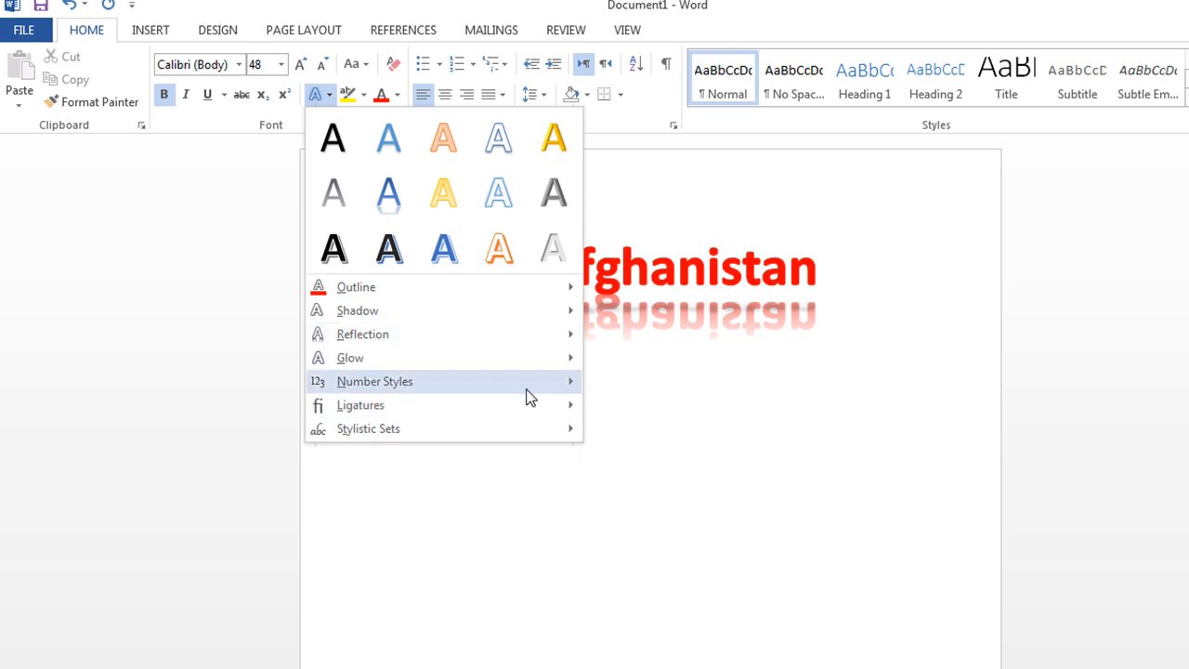
mouse_move(529, 397)
left_click(811, 475)
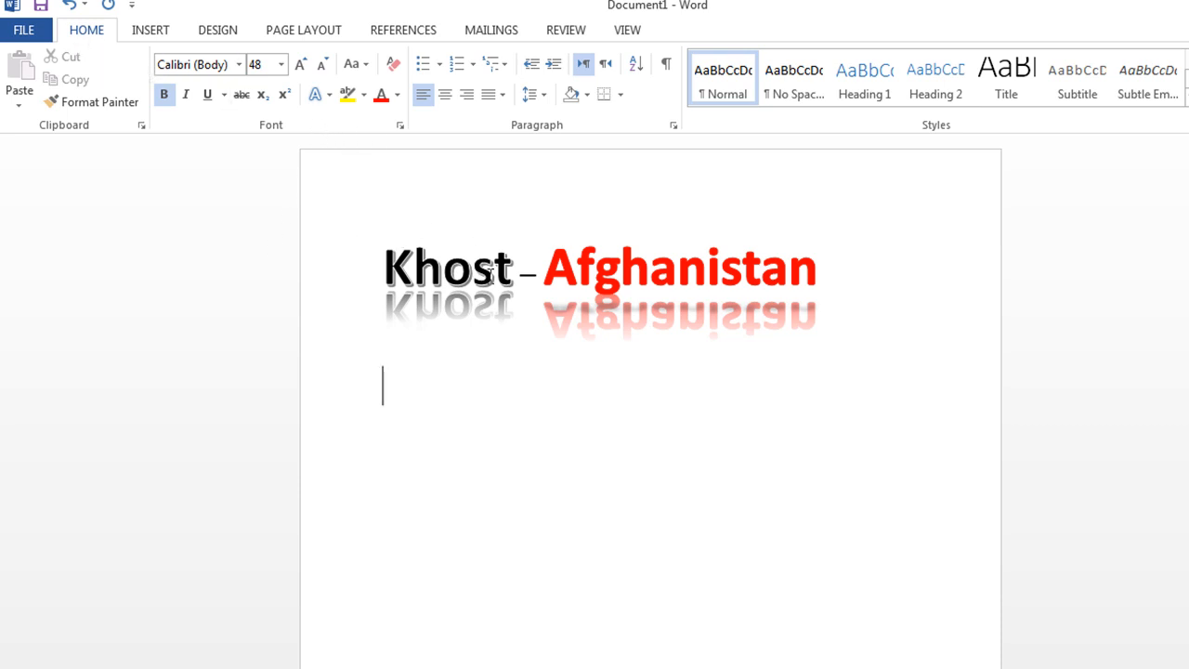
Delete "Khost –" from the heading, keeping only the word "Afghanistan"
left_click(546, 270)
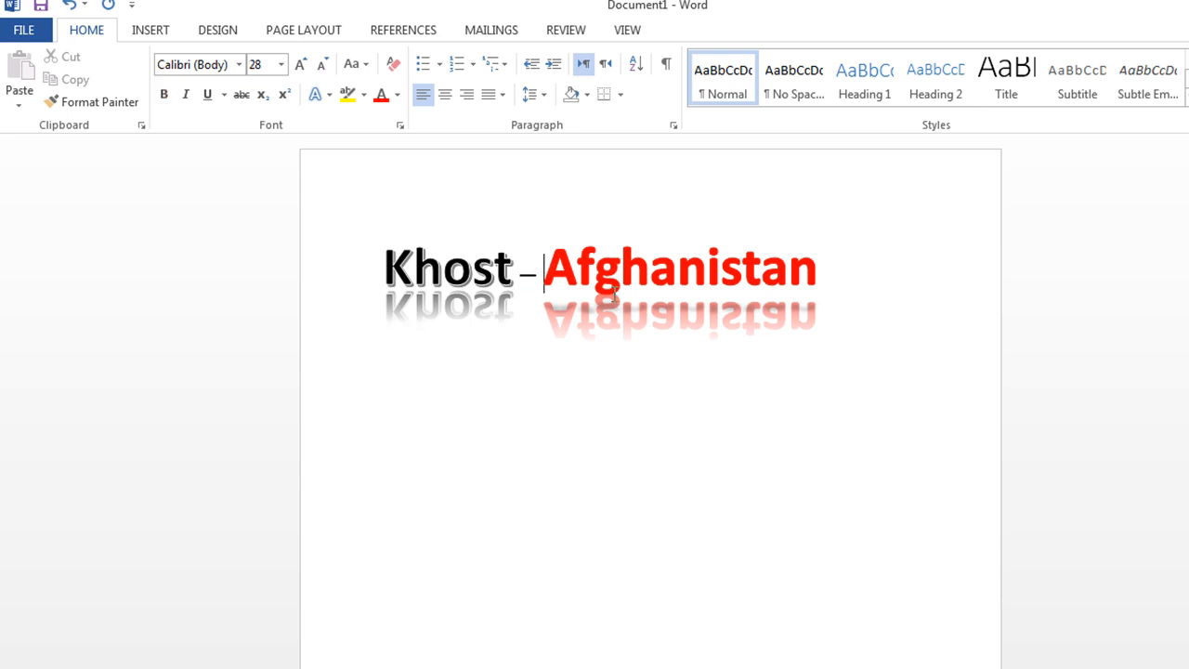
left_click_drag(535, 275, 334, 269)
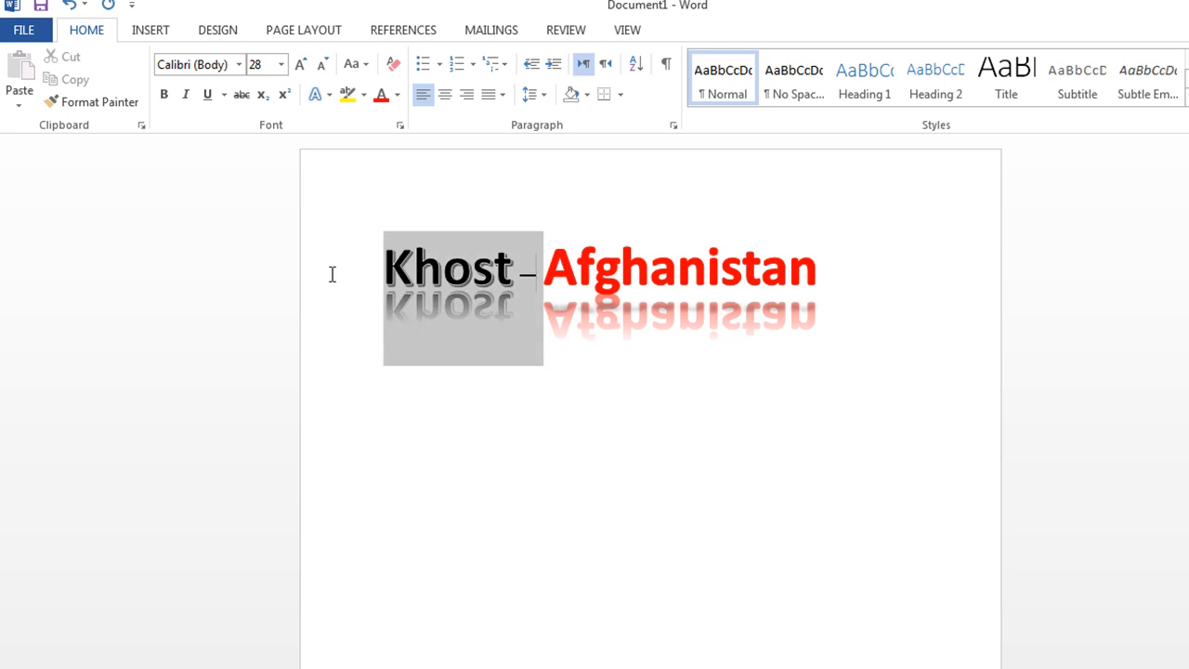
key("Delete")
left_click(662, 286)
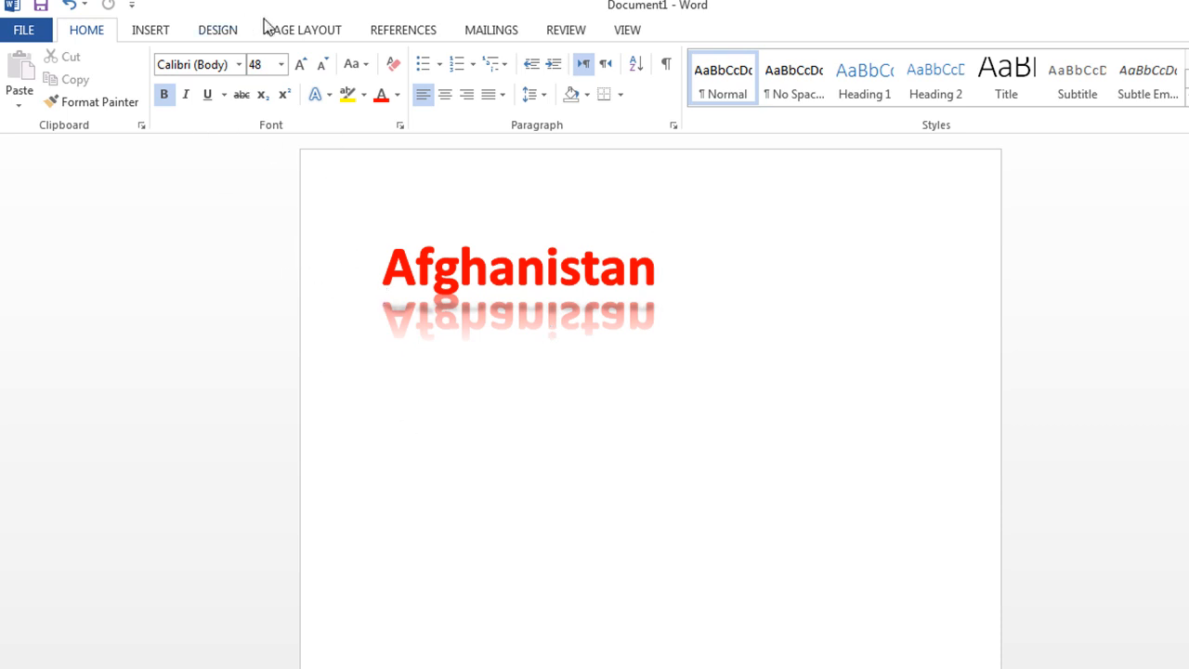
Try right, left and centered alignment on the heading "Afghanistan", finishing with it centered
left_click(446, 102)
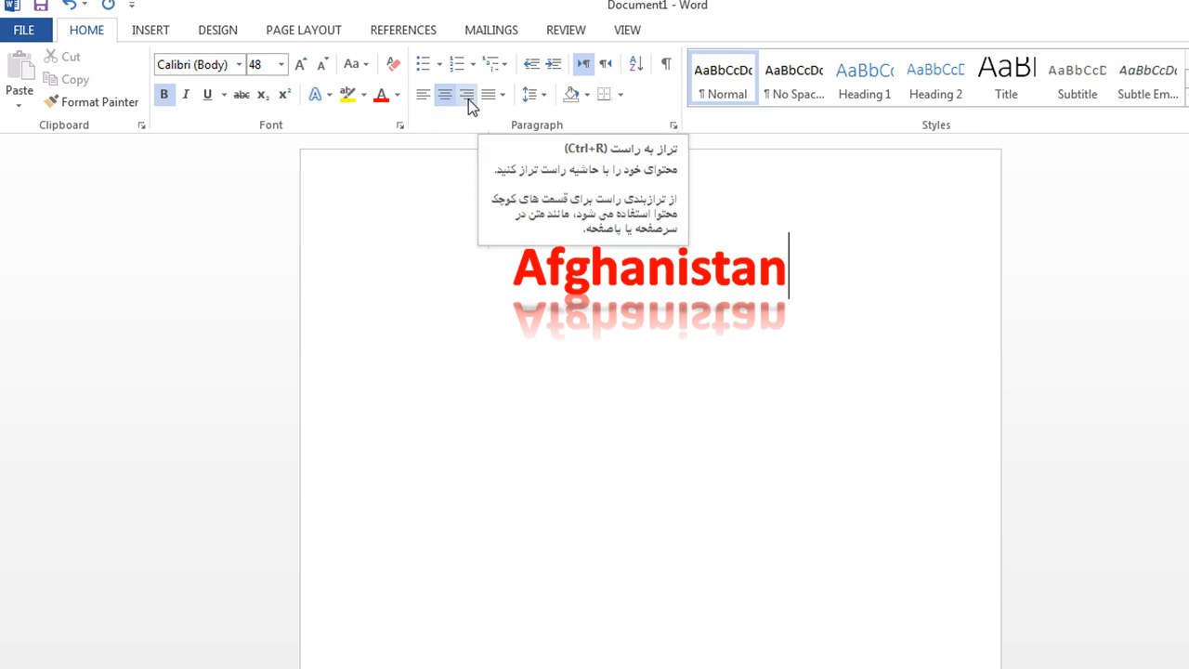
left_click(468, 99)
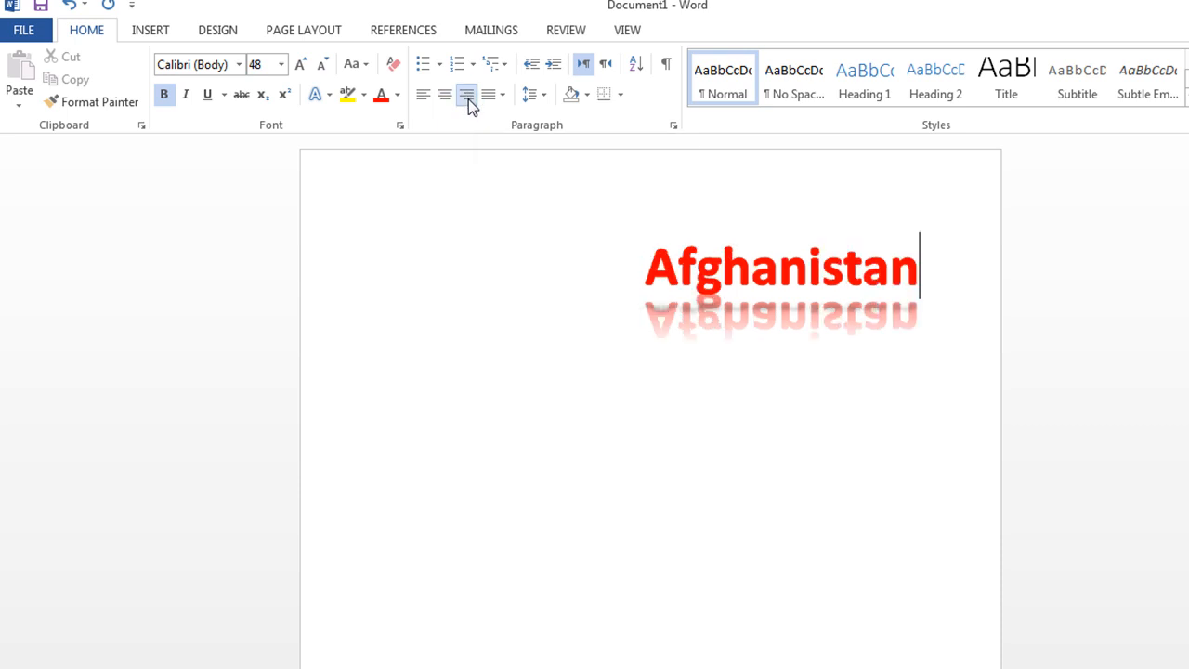
left_click(446, 99)
left_click(422, 96)
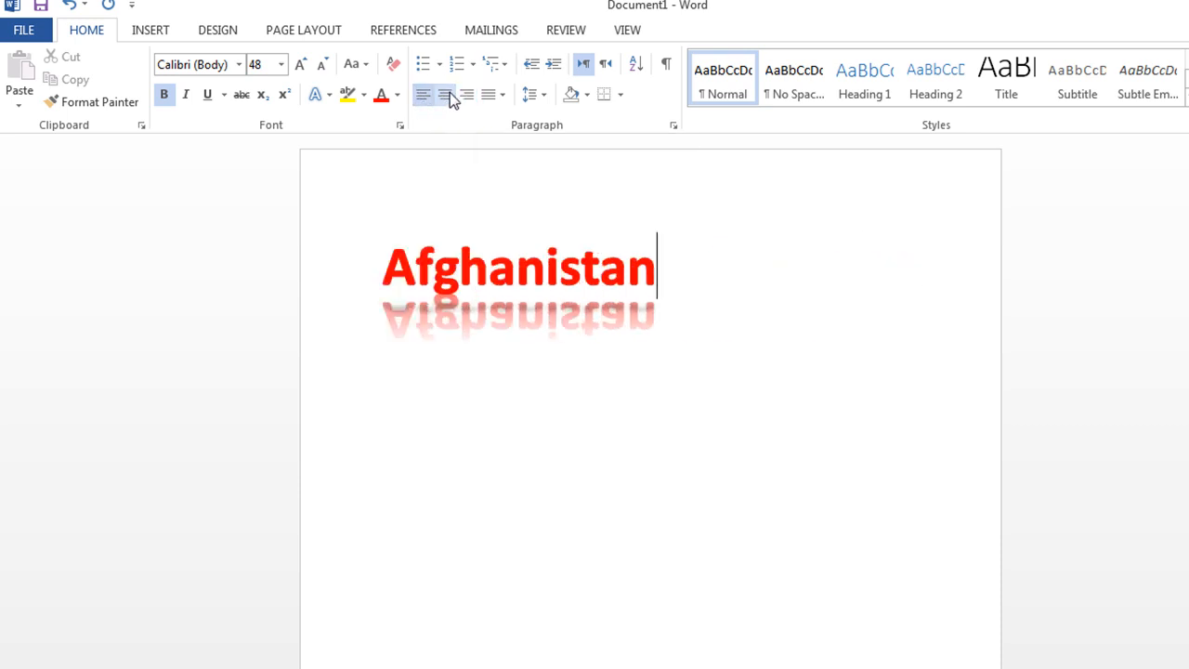
left_click(451, 92)
left_click(467, 94)
left_click(424, 97)
left_click(442, 96)
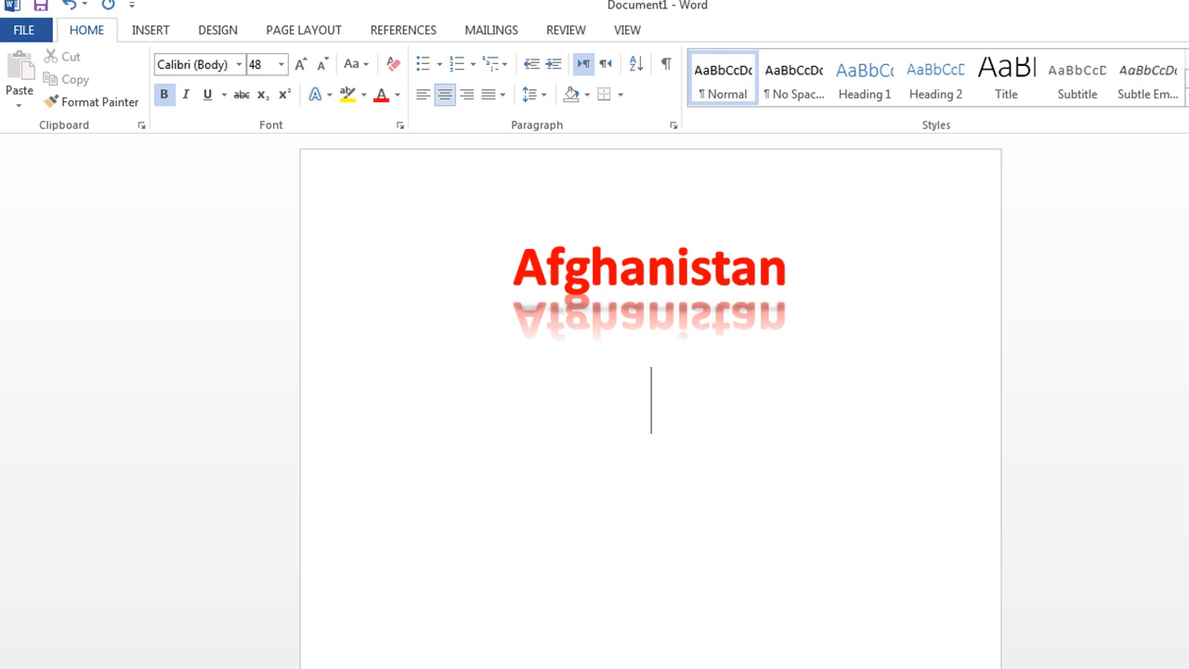
Write "Kabul is capital of AFG" at font size 24 on the centered line below the heading
left_click(322, 66)
left_click(323, 66)
left_click(322, 66)
left_click(322, 66)
type("c")
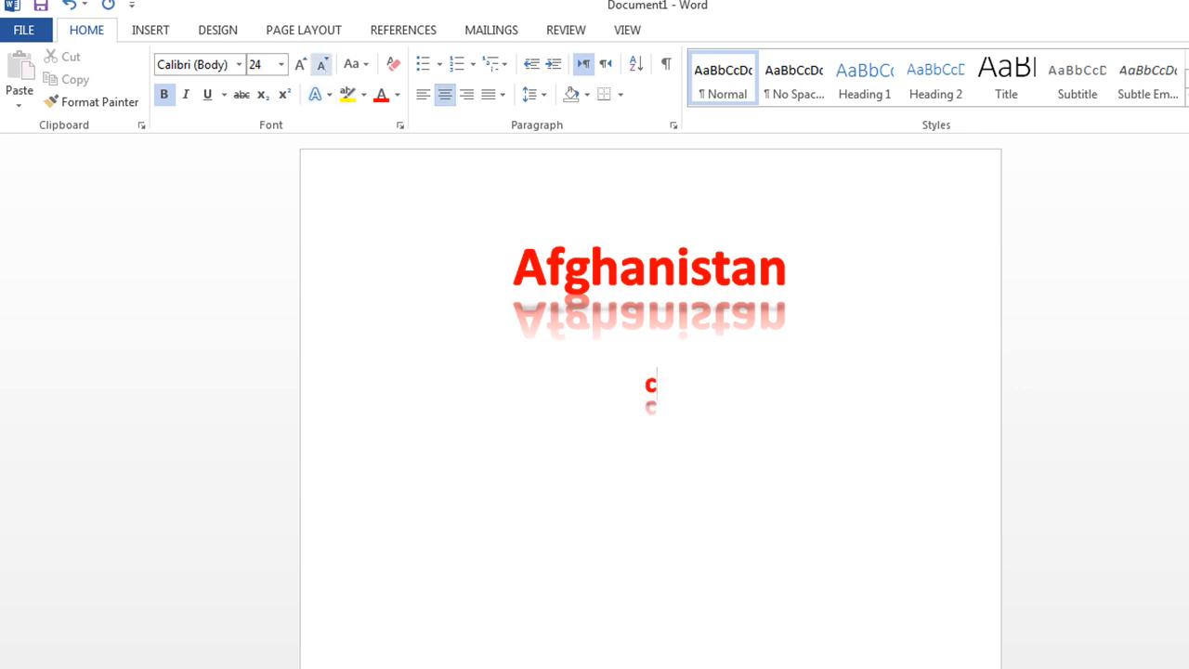
key("BackSpace")
type("Ka")
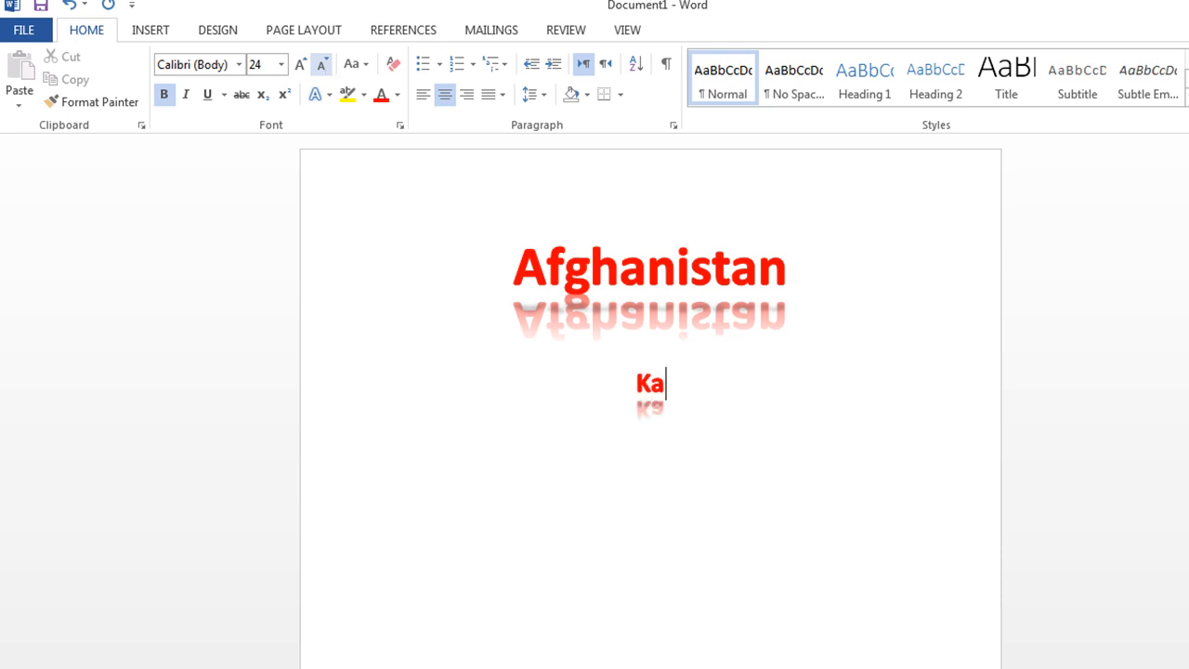
type("bul  ")
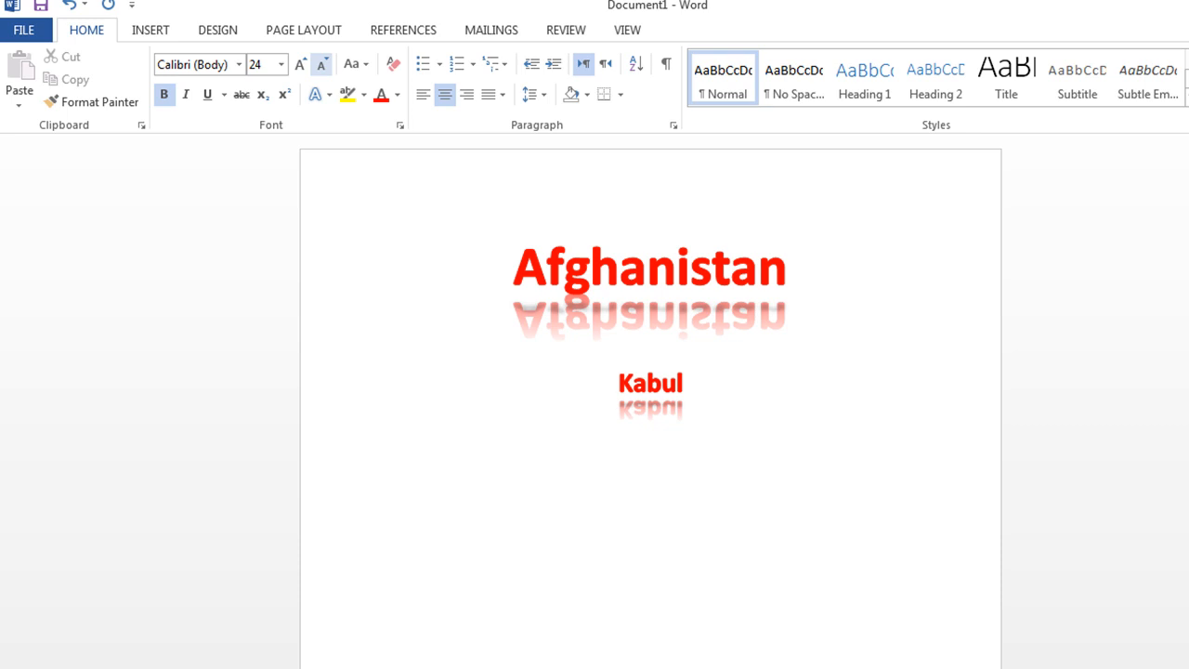
type("is  ")
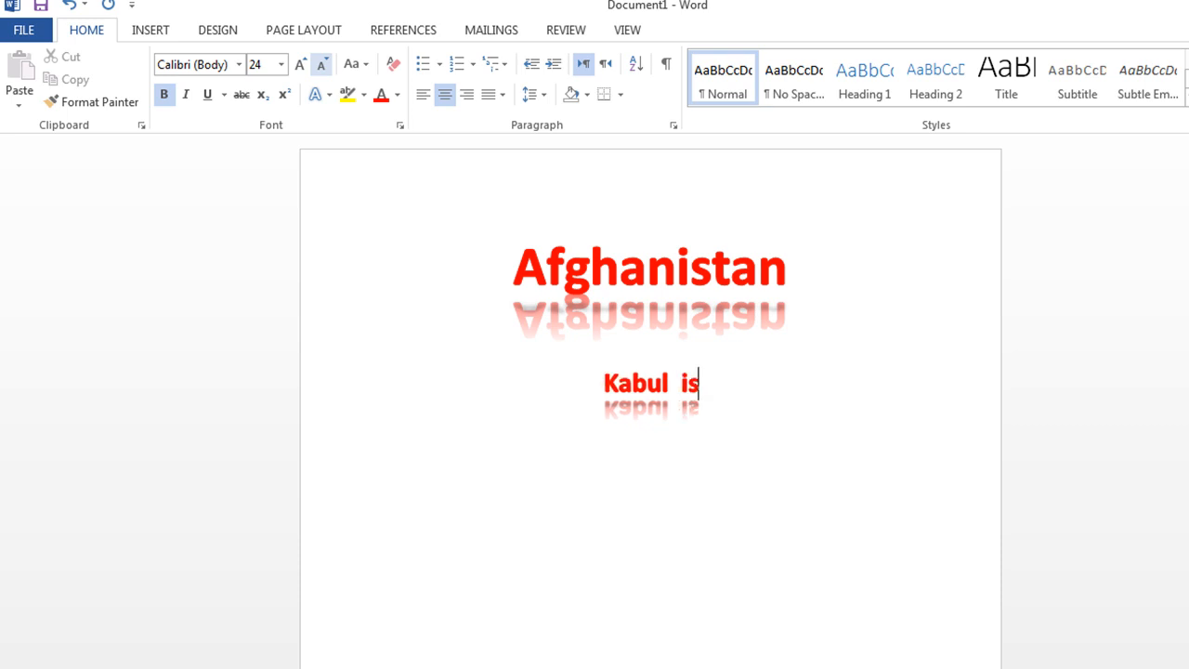
type("capital")
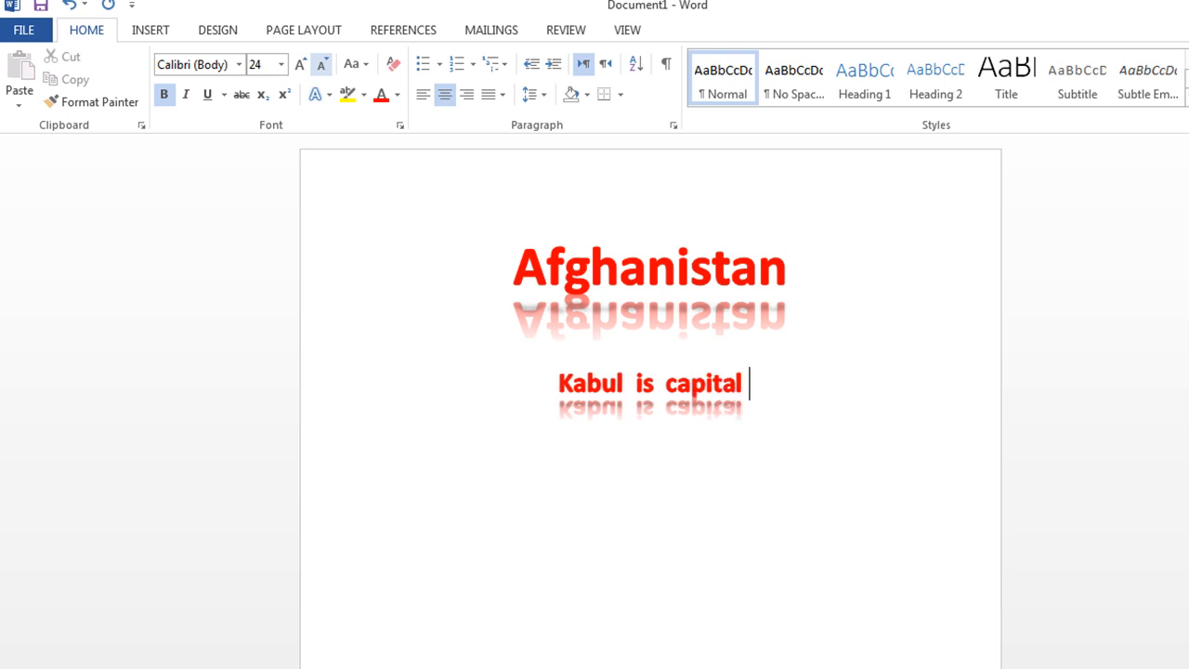
type(" of ")
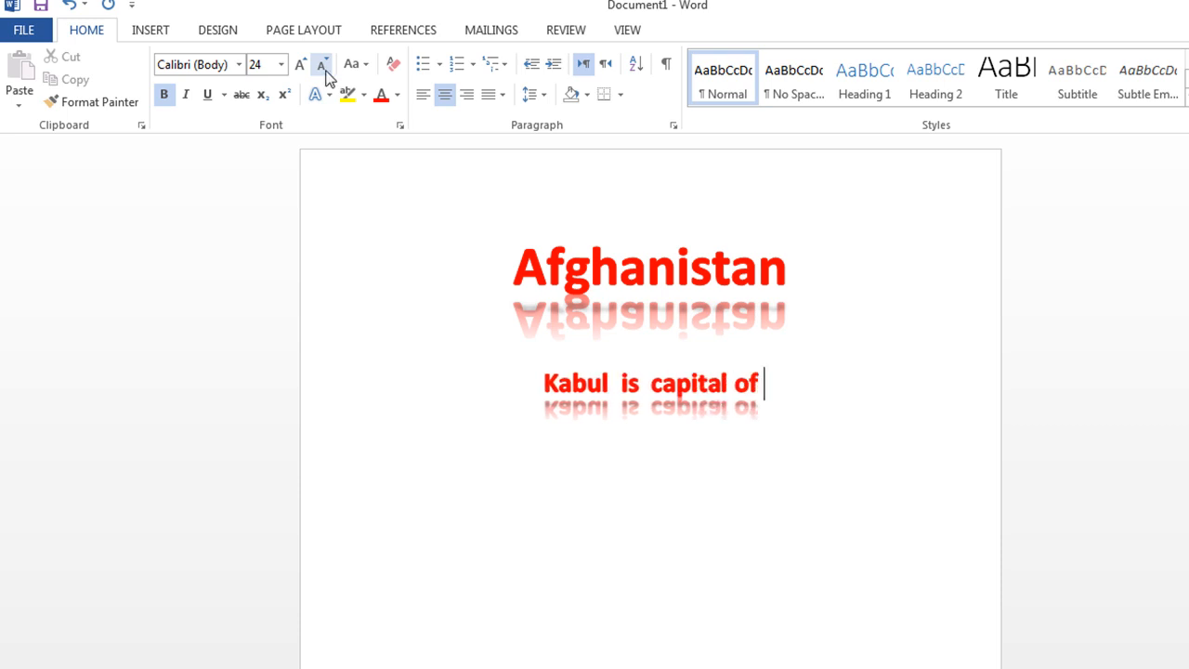
type("AFG")
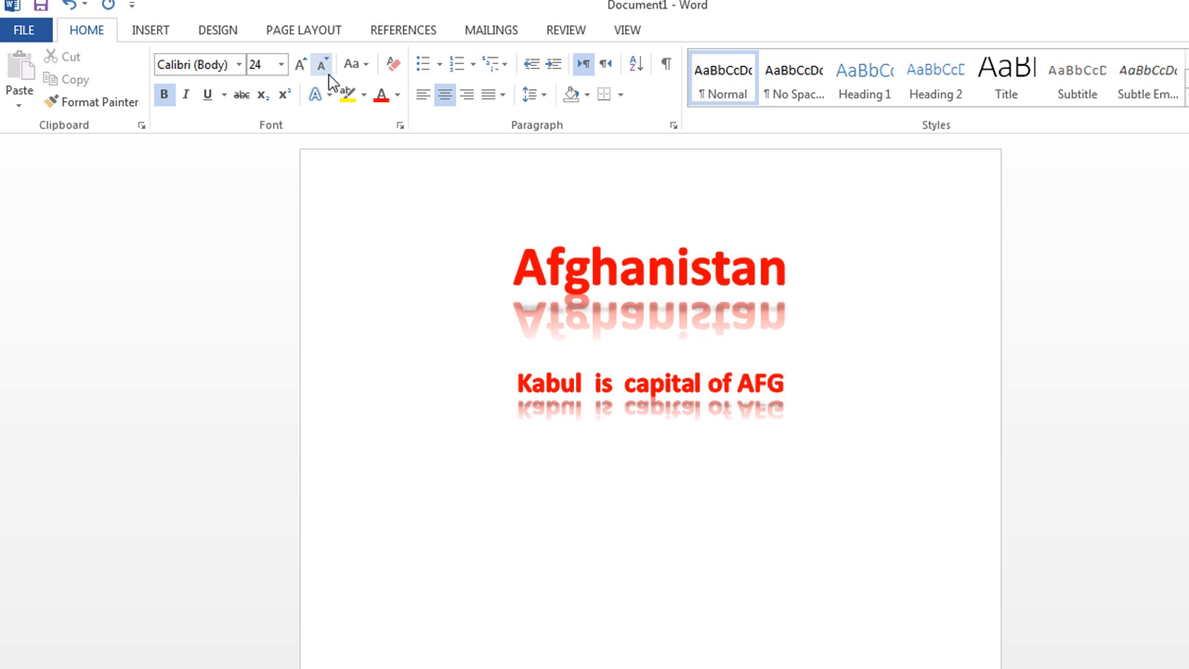
Apply the plain black shadowed text effect to the Kabul sentence and set its font to Berlin Sans FB Demi
left_click_drag(769, 381, 456, 368)
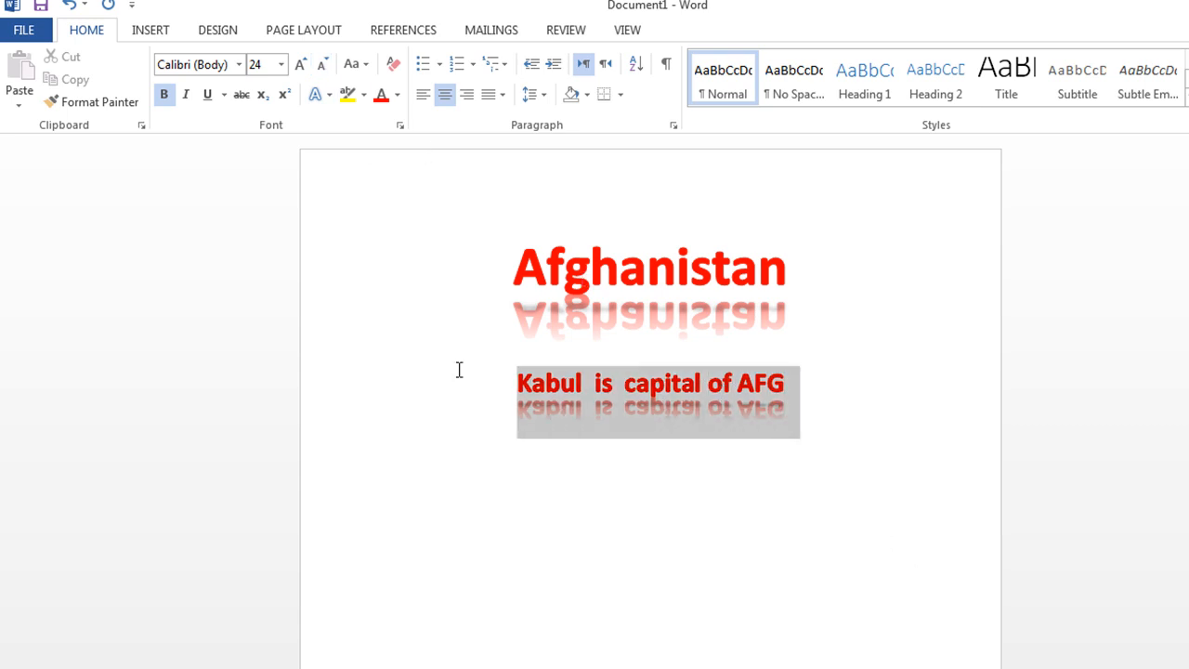
left_click(318, 98)
left_click(330, 151)
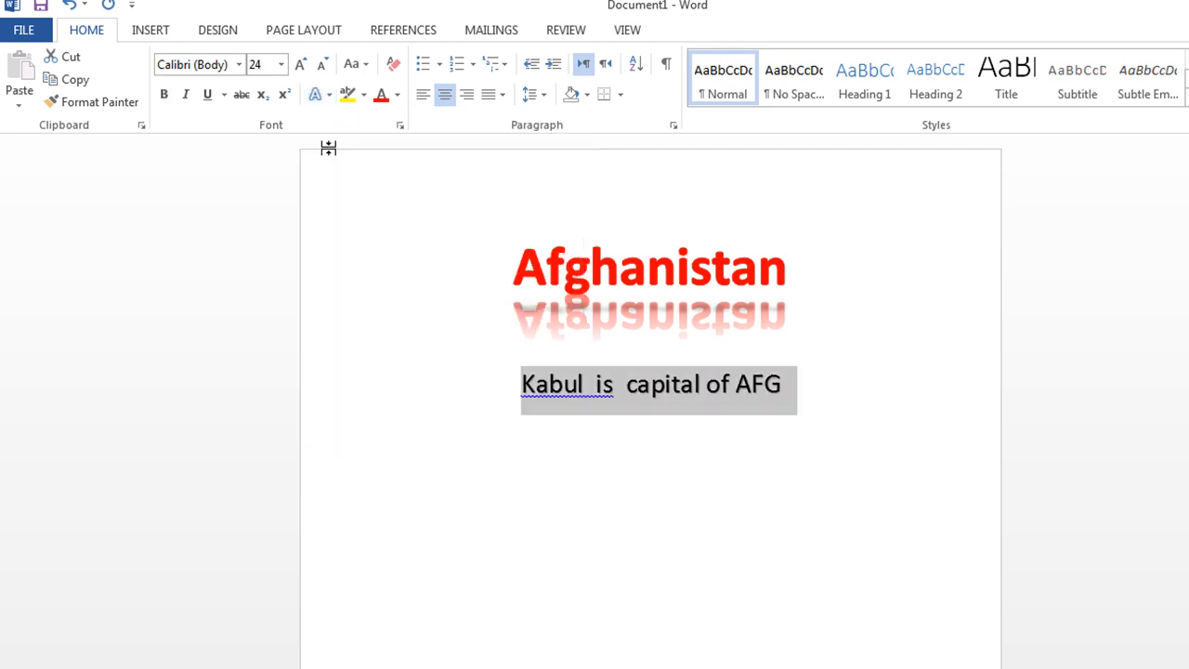
left_click(240, 64)
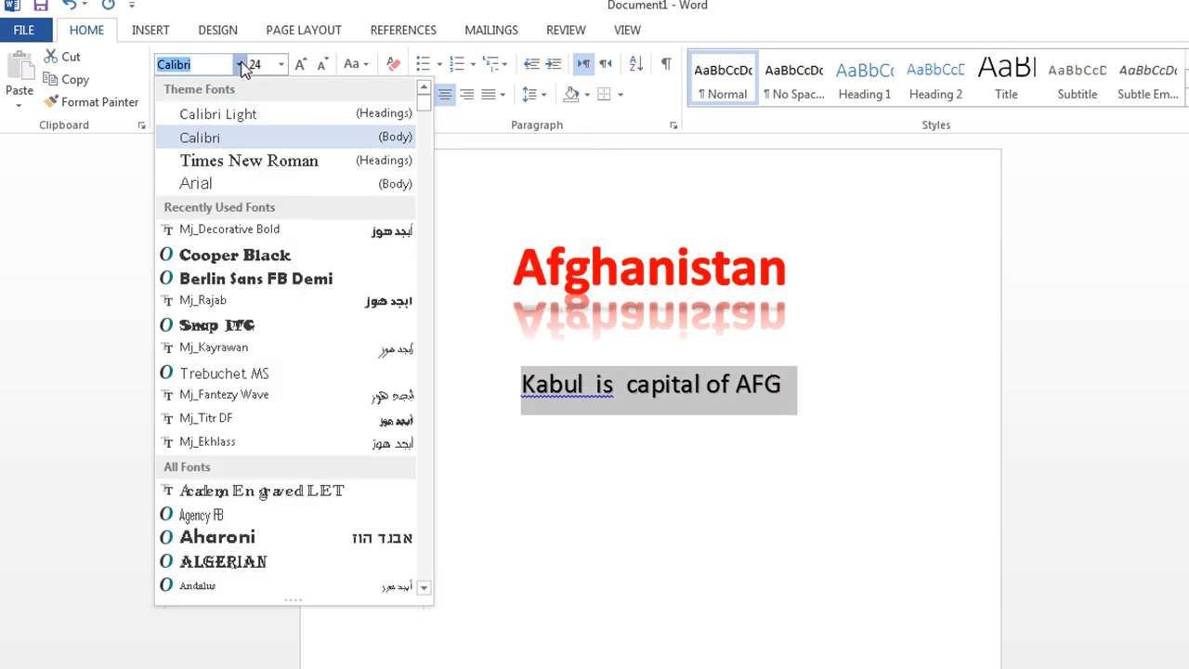
left_click(234, 280)
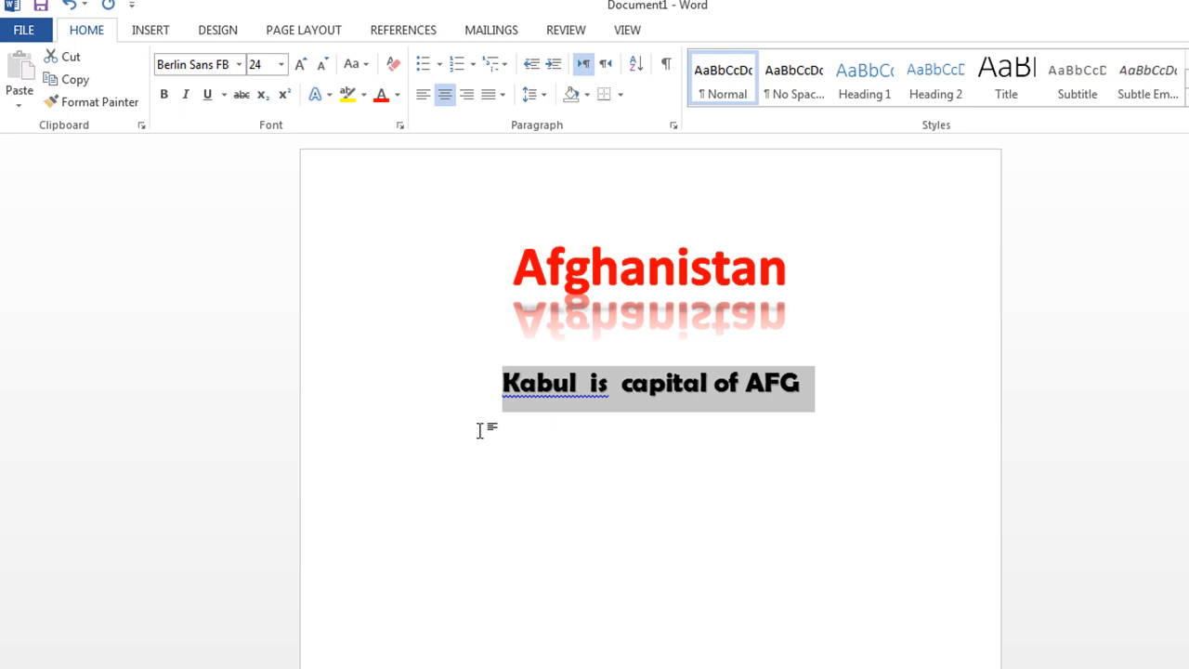
Accept the grammar corrections that remove the double spaces after "Kabul" and after "is"
left_click(536, 385)
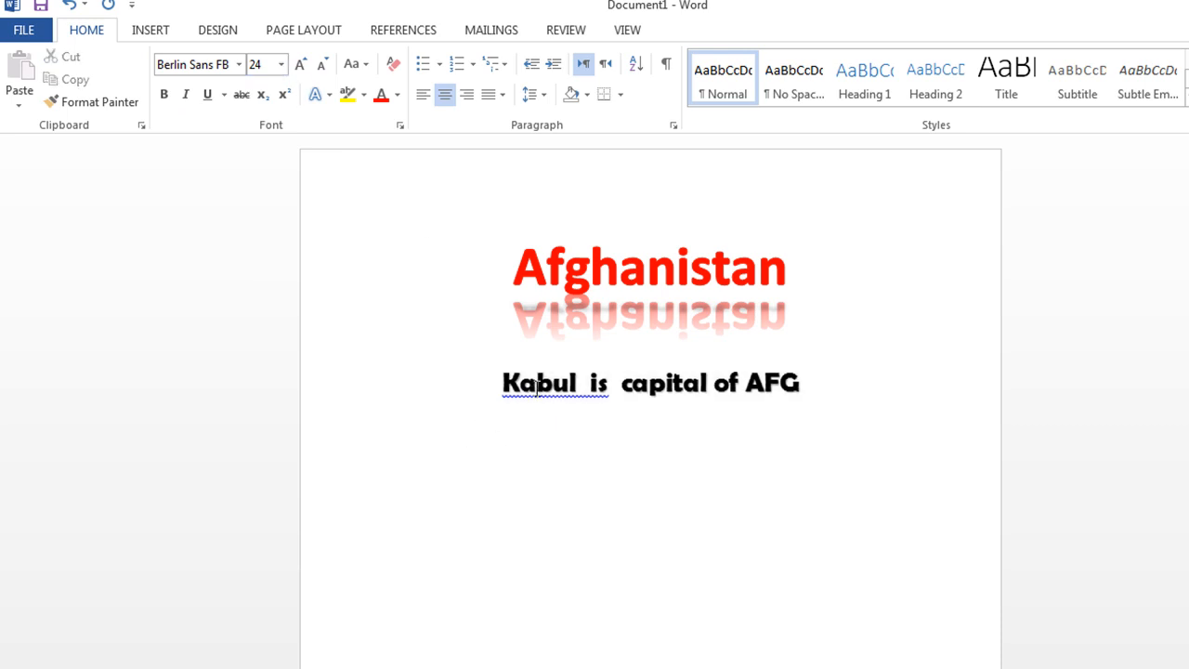
right_click(536, 386)
left_click(633, 414)
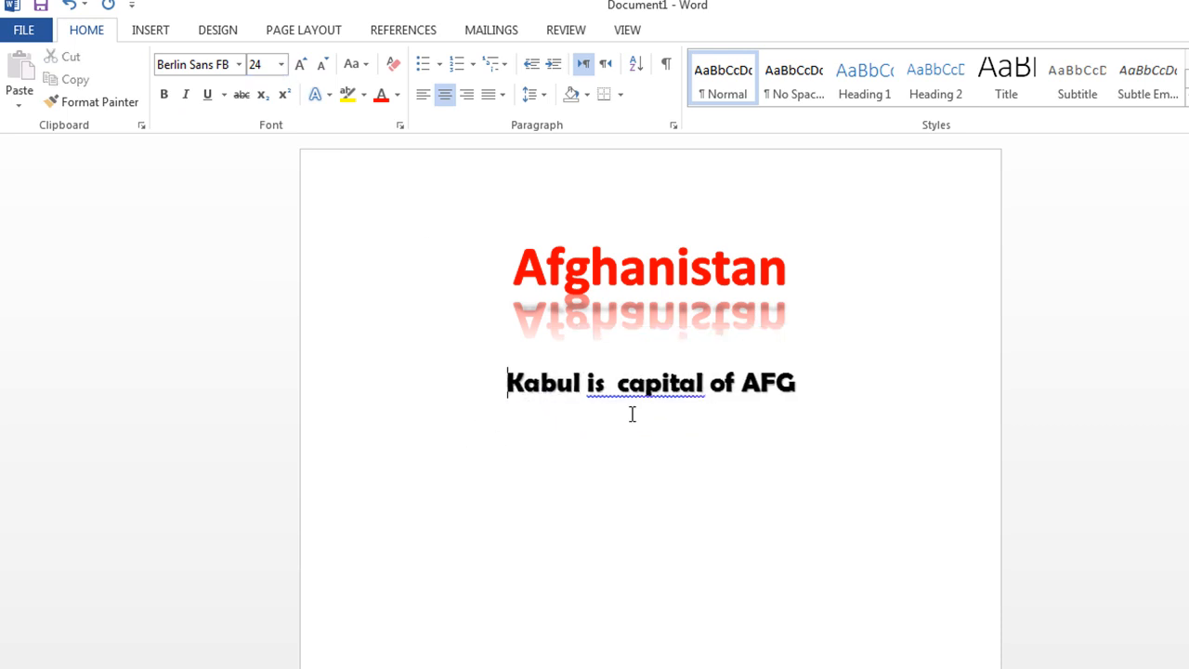
right_click(650, 388)
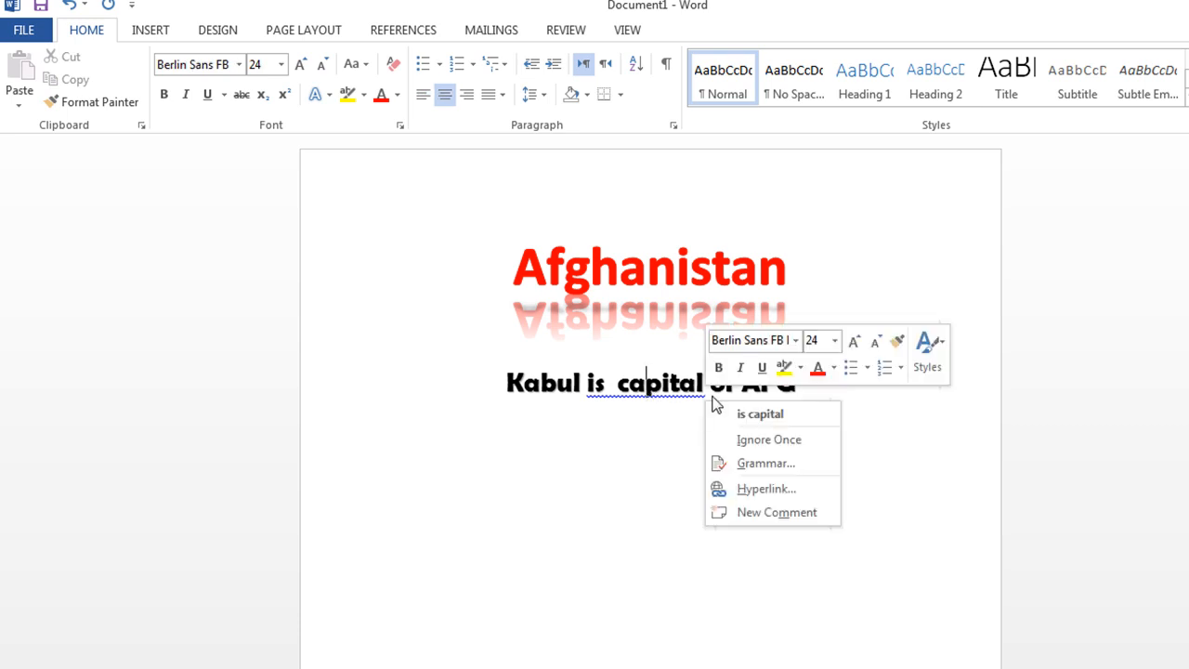
left_click(756, 416)
left_click(812, 427)
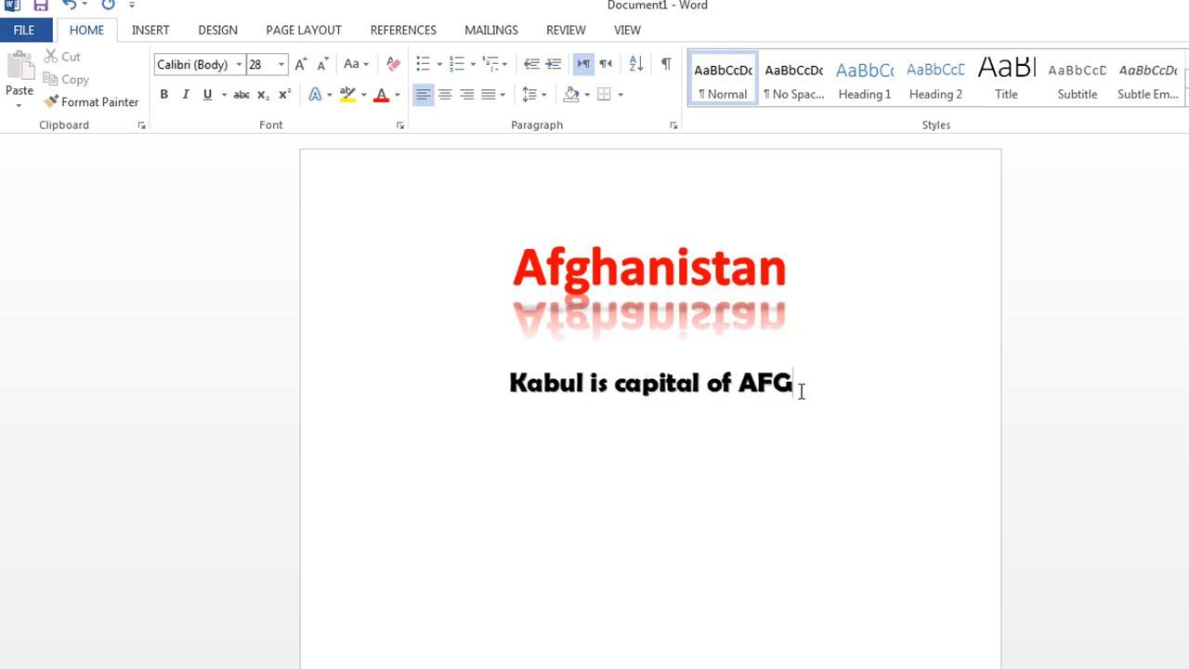
Add a period at the end of the sentence "Kabul is capital of AFG"
left_click_drag(796, 390, 491, 391)
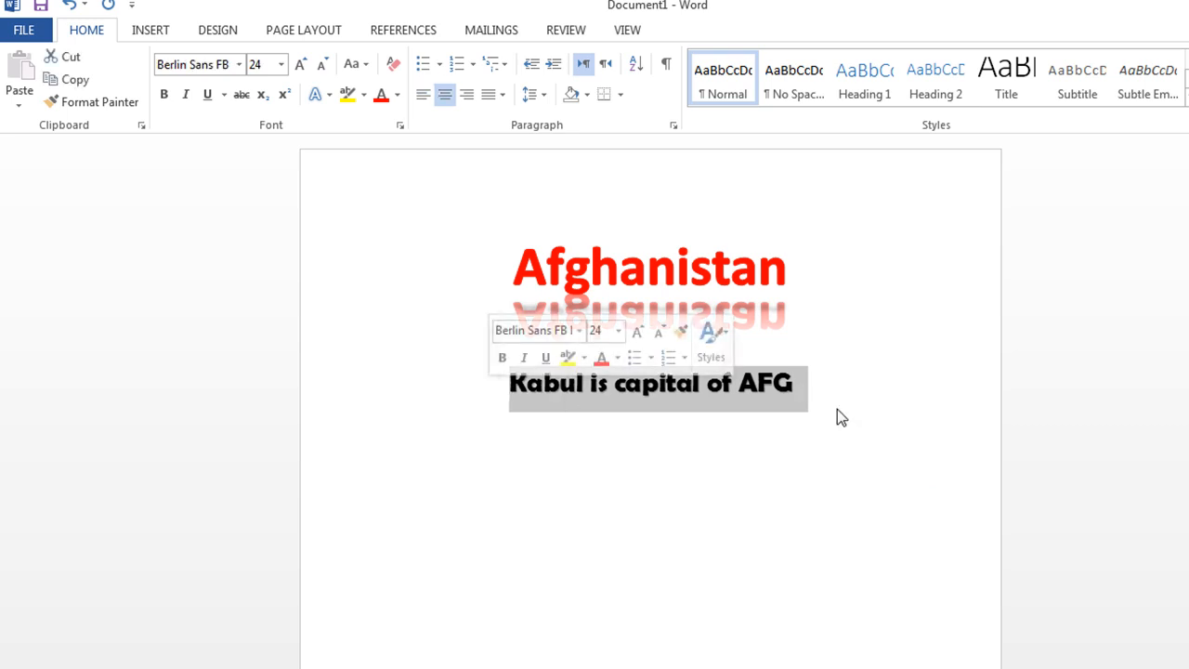
left_click(789, 405)
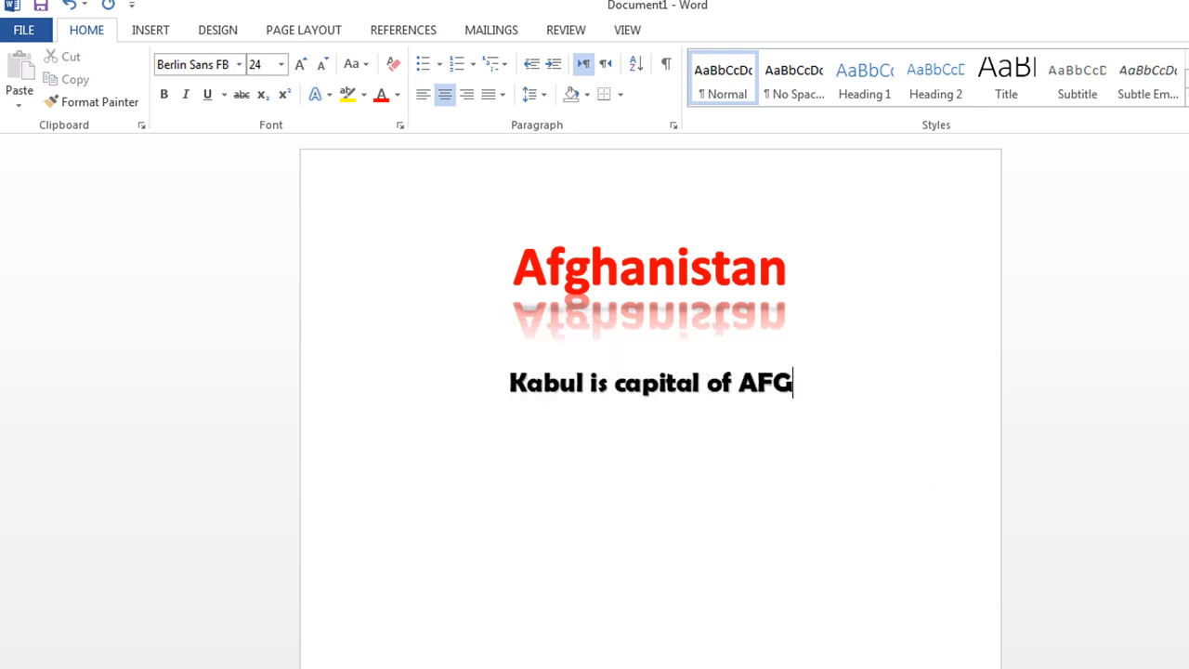
type(".")
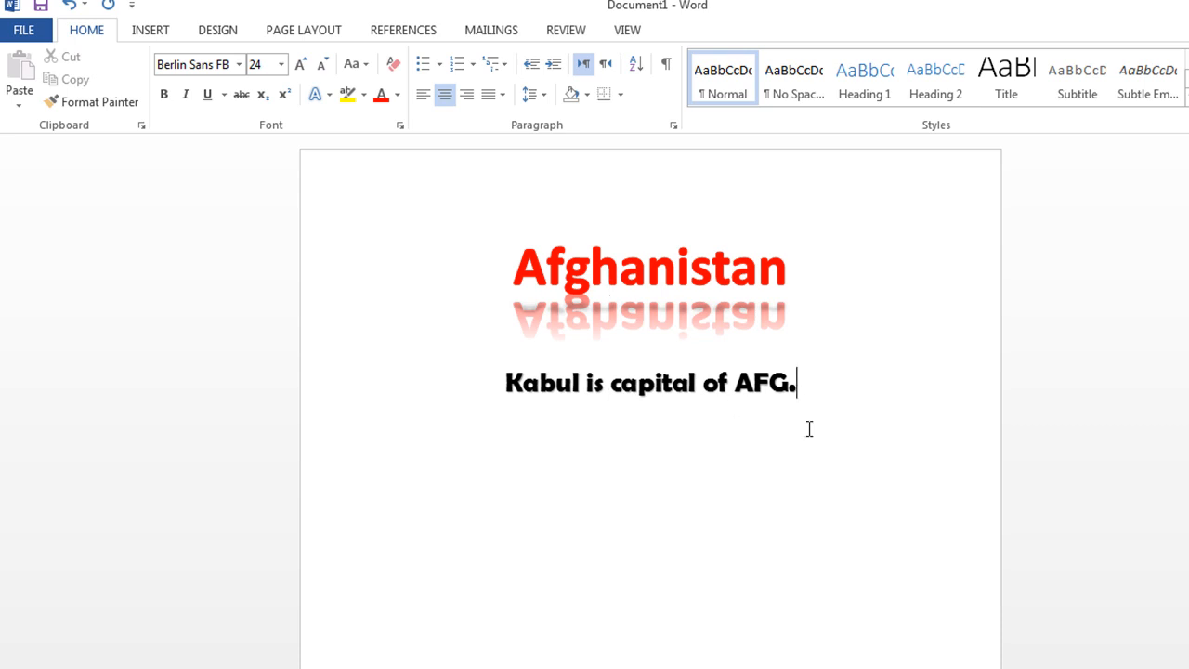
Try left, right and centered alignment on the Kabul sentence, finishing with it left-aligned
double_click(798, 385)
left_click(799, 386)
left_click(420, 101)
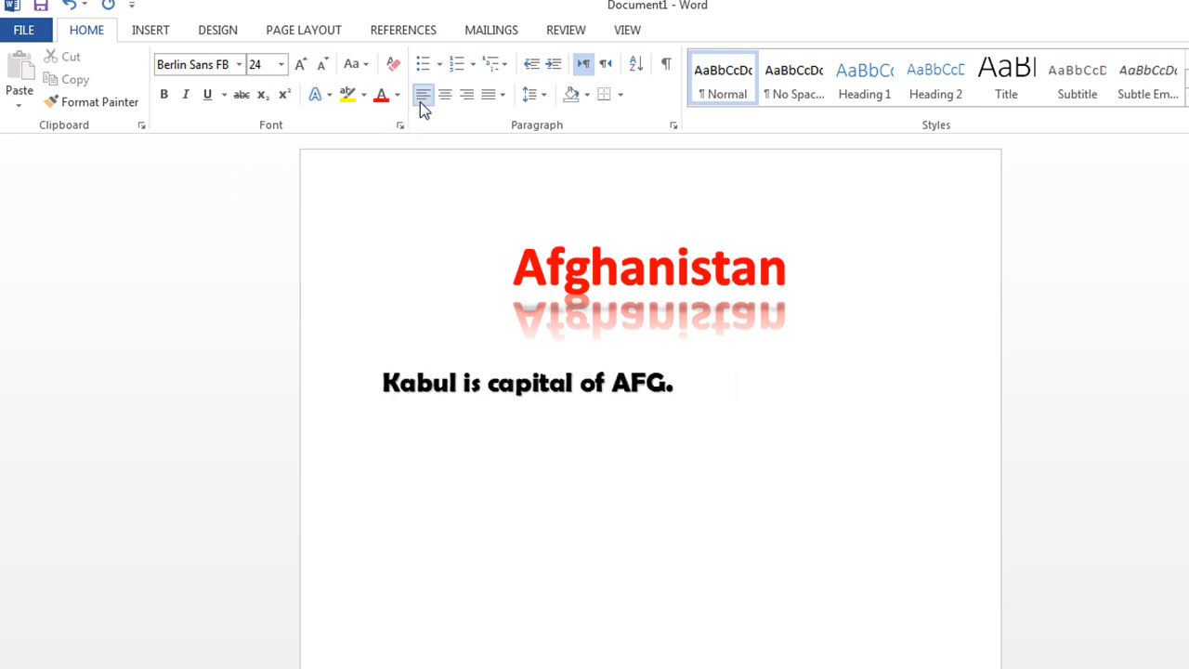
left_click(466, 98)
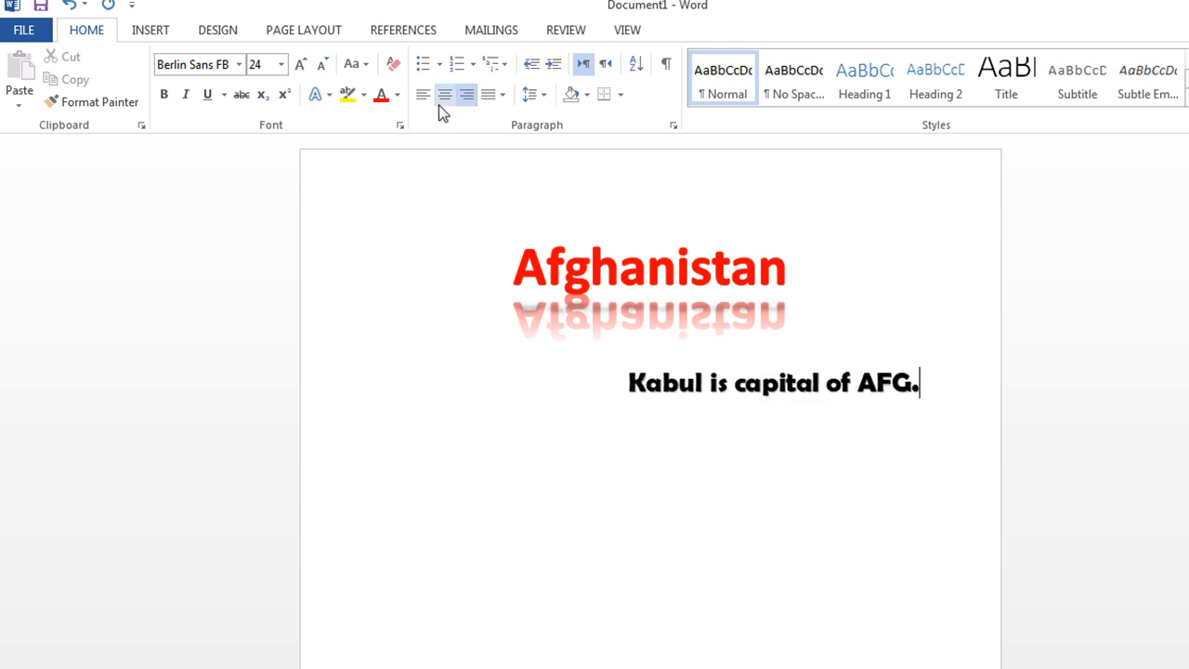
left_click(444, 102)
left_click(425, 104)
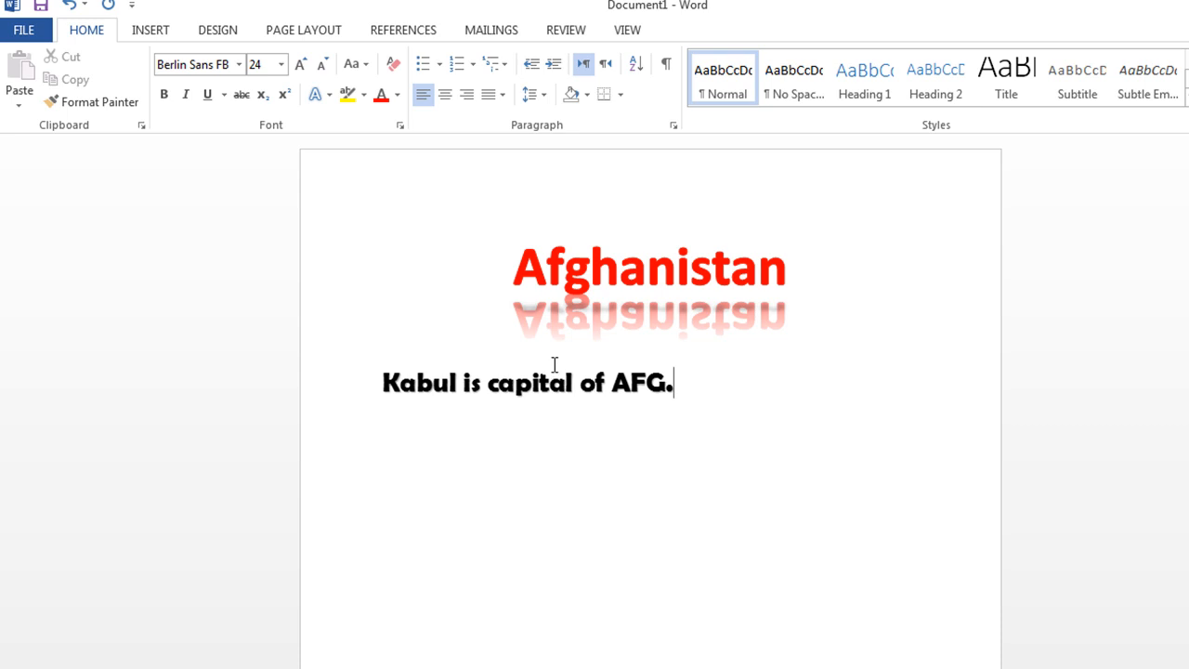
Set the font color of the word "capital" in the Kabul sentence to standard green
mouse_move(573, 388)
left_mouse_down()
mouse_move(536, 389)
mouse_move(573, 390)
left_mouse_up()
left_click_drag(576, 383, 488, 391)
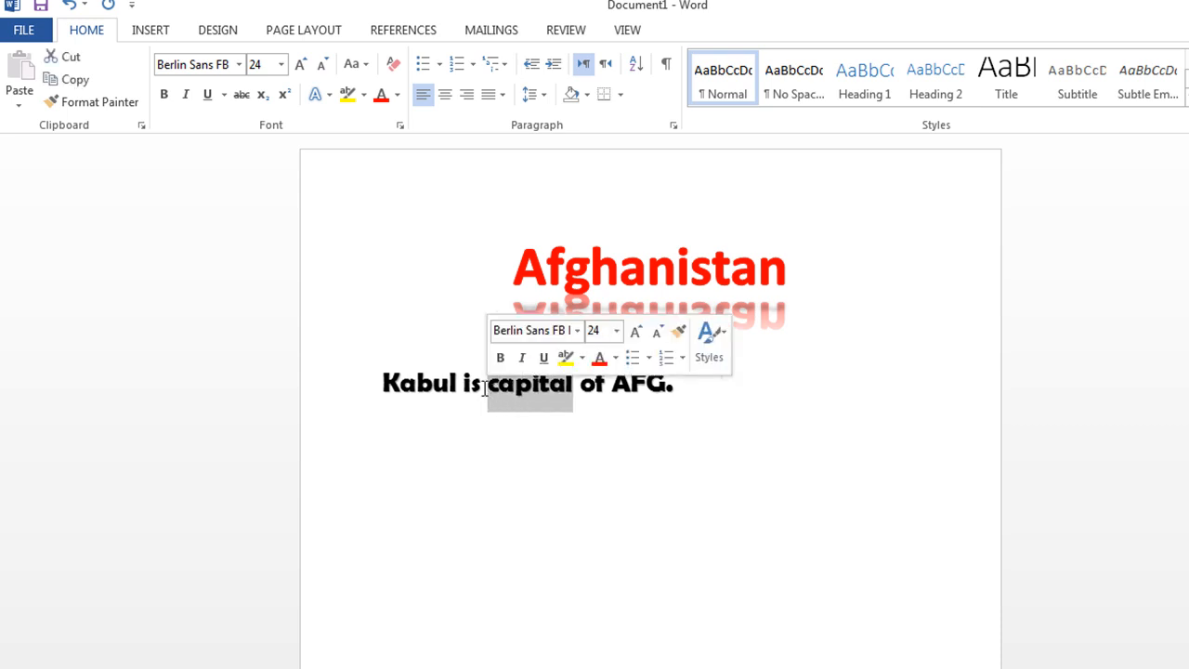
left_click(381, 97)
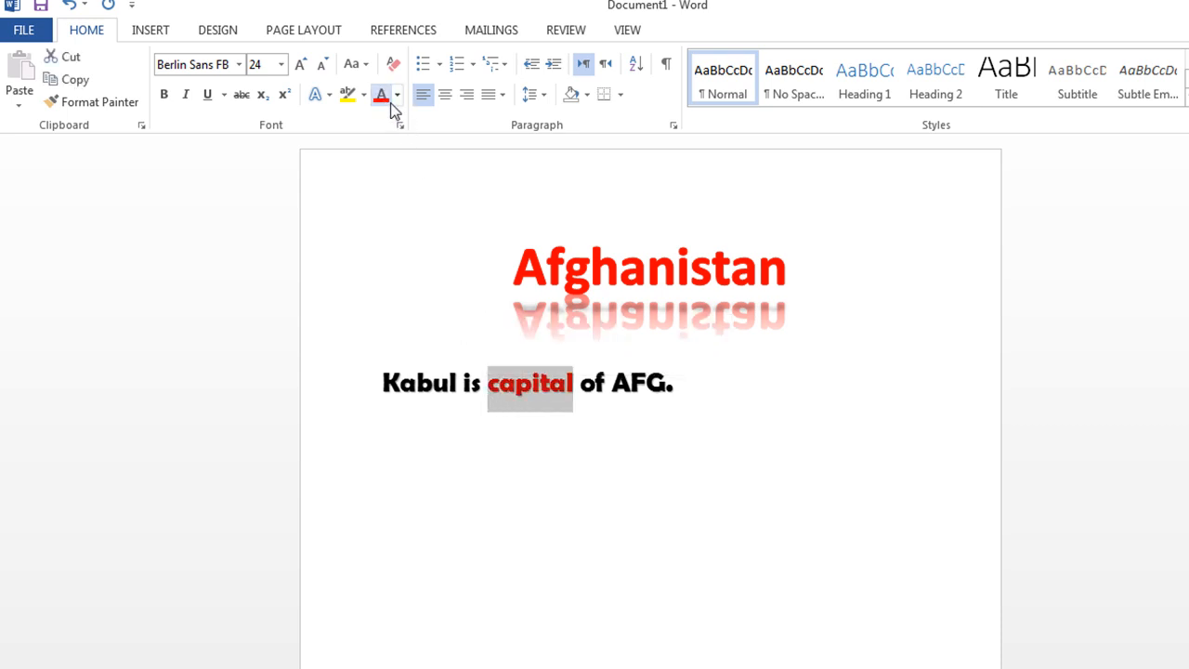
left_click(396, 95)
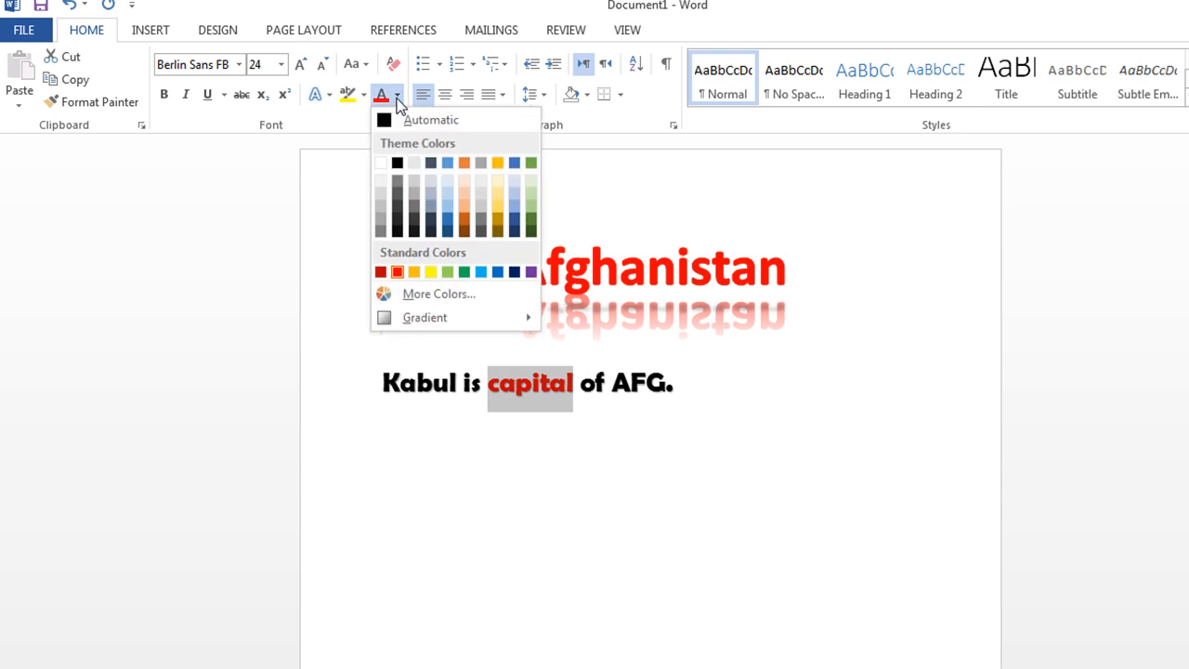
left_click(465, 271)
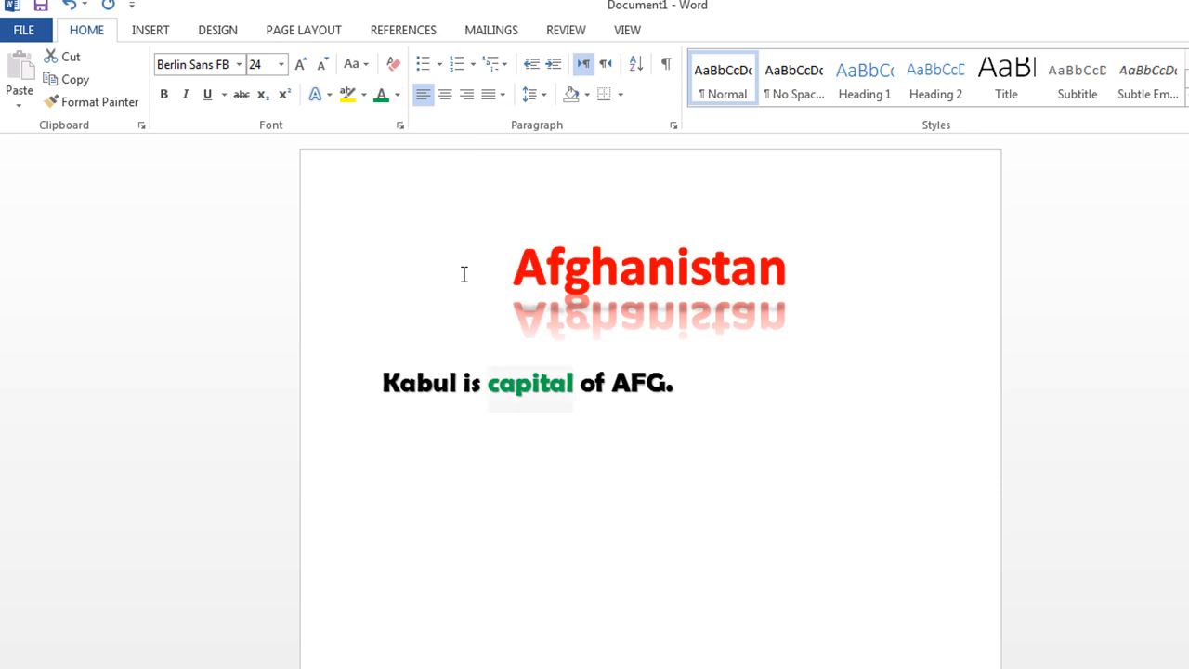
left_click(557, 554)
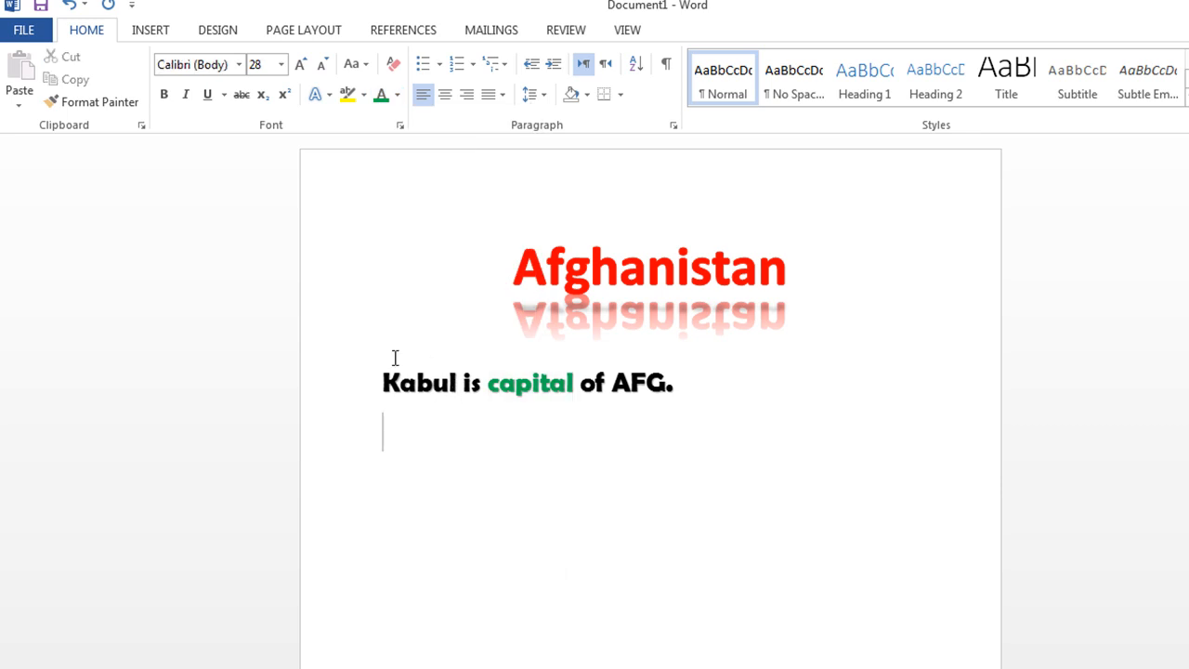
Color the letters "Ka" at the start of the Kabul sentence yellow
left_click(415, 389)
left_click_drag(415, 389, 384, 391)
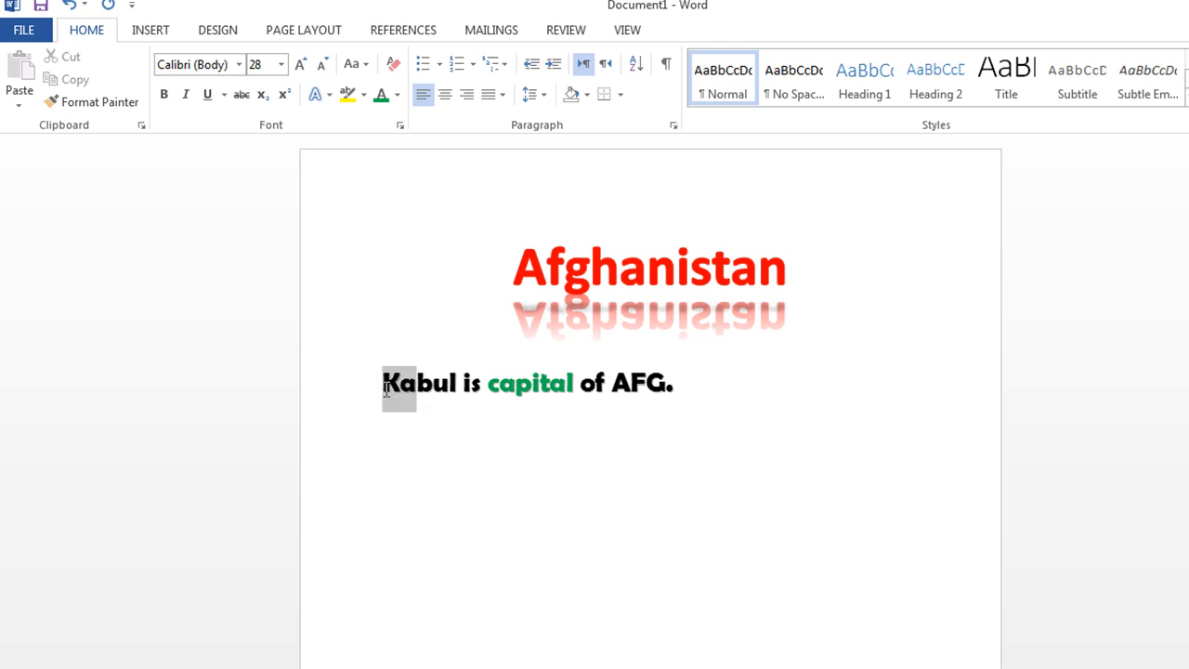
left_click(397, 96)
left_click(427, 273)
left_click(459, 520)
Color the letters "AF" of "AFG" dark blue
left_click_drag(647, 381, 612, 381)
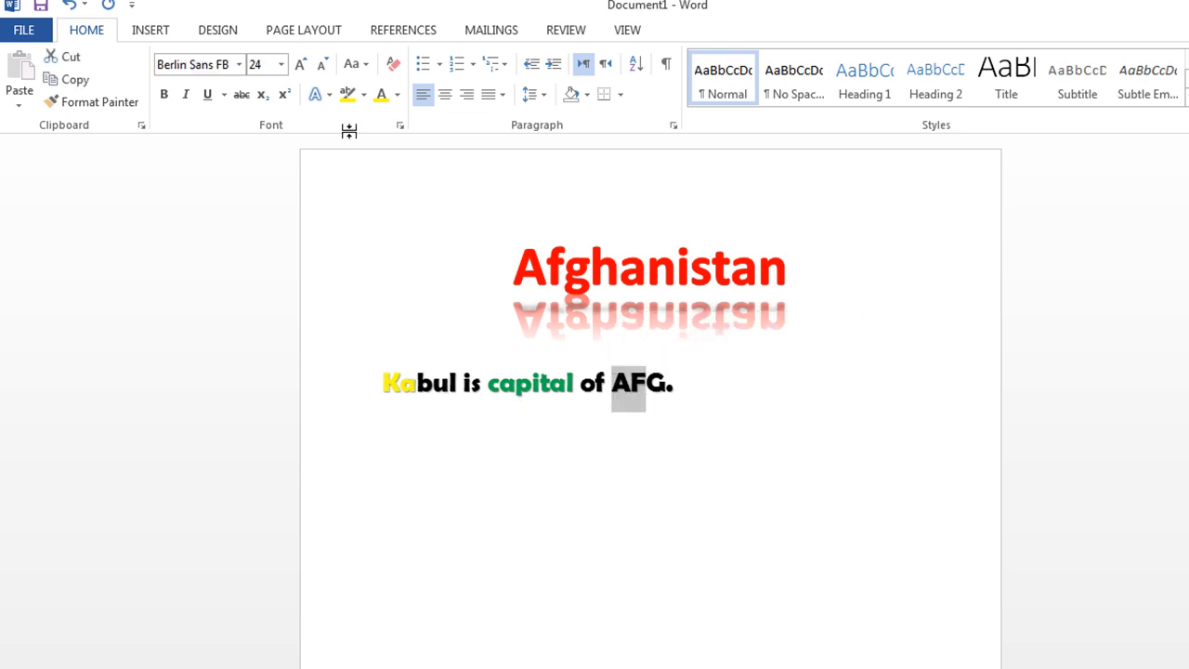
left_click(396, 94)
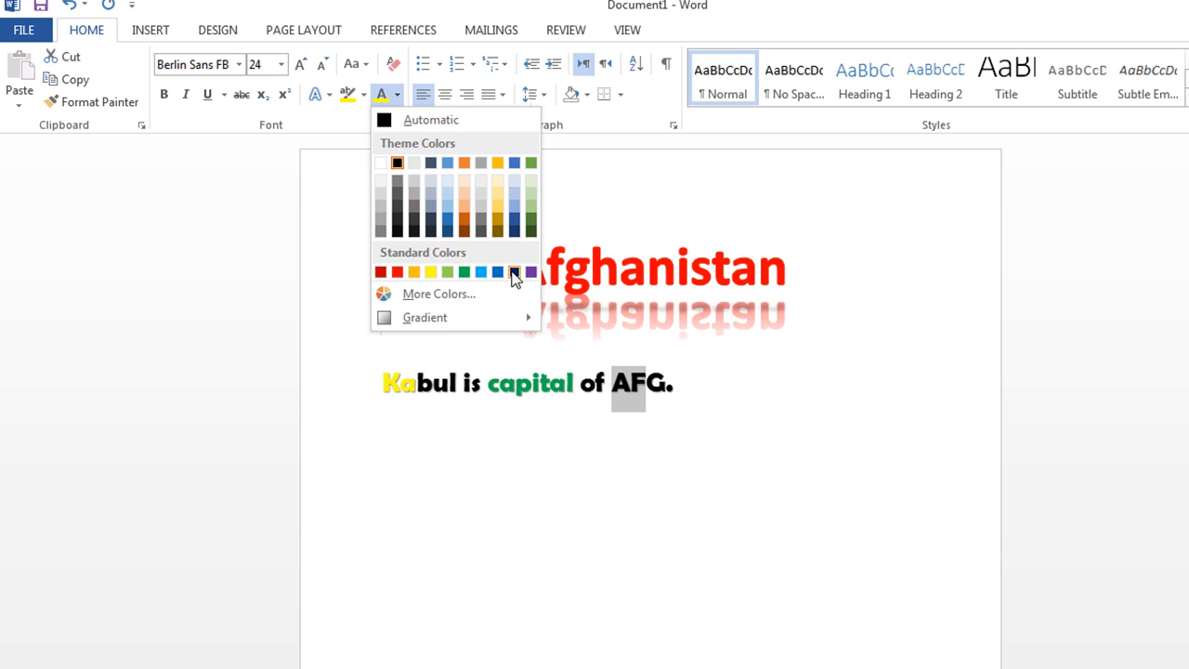
left_click(515, 272)
left_click(738, 579)
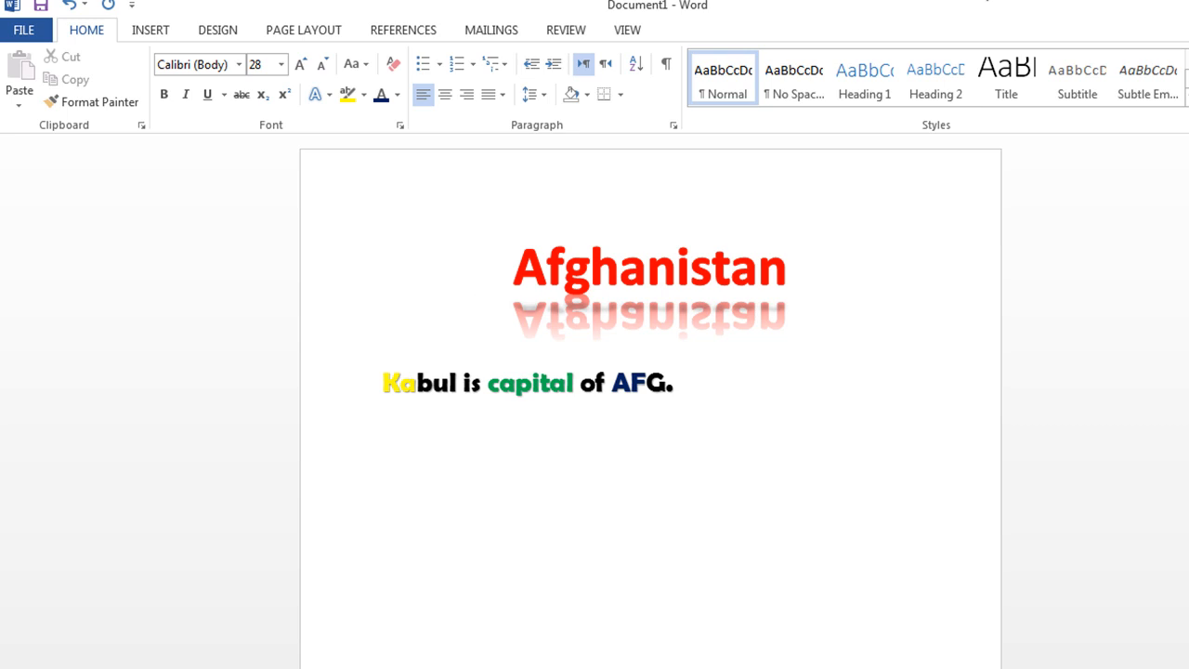
Below the Kabul sentence, switch to the Pashto input language and write a sentence with a person's first name followed by "زما گران ملگری دی."
left_click(688, 396)
key("Return")
key("alt+shift")
type("و")
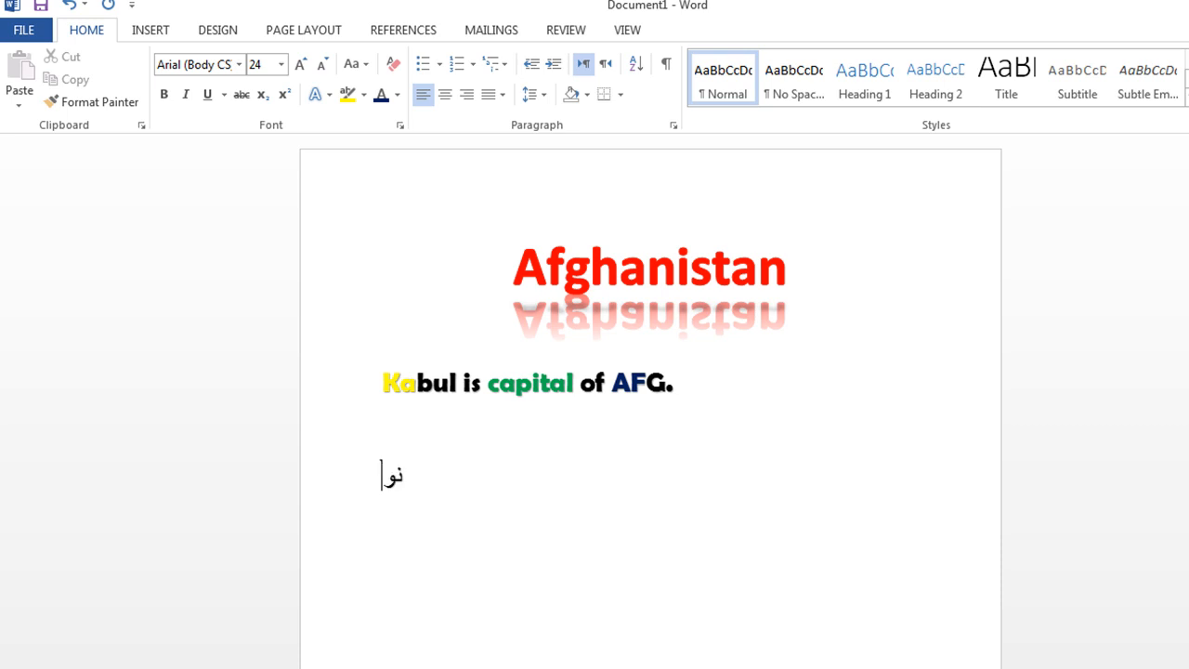
type("ید زما")
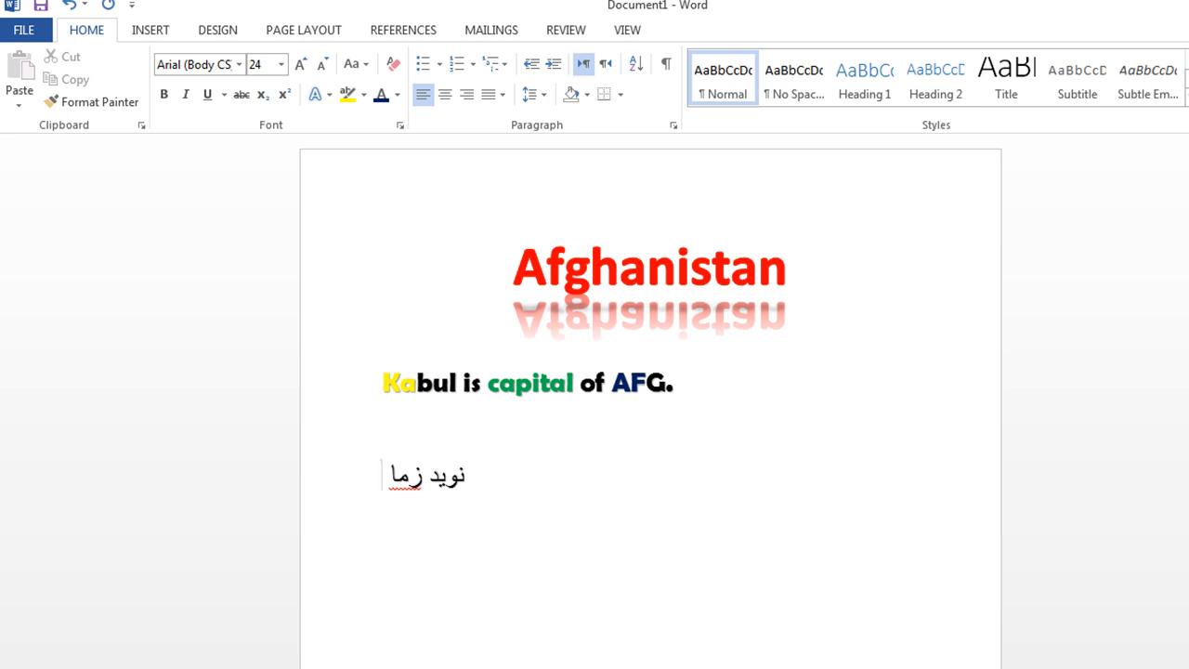
type("گ")
type("ران")
key("BackSpace")
type("ان")
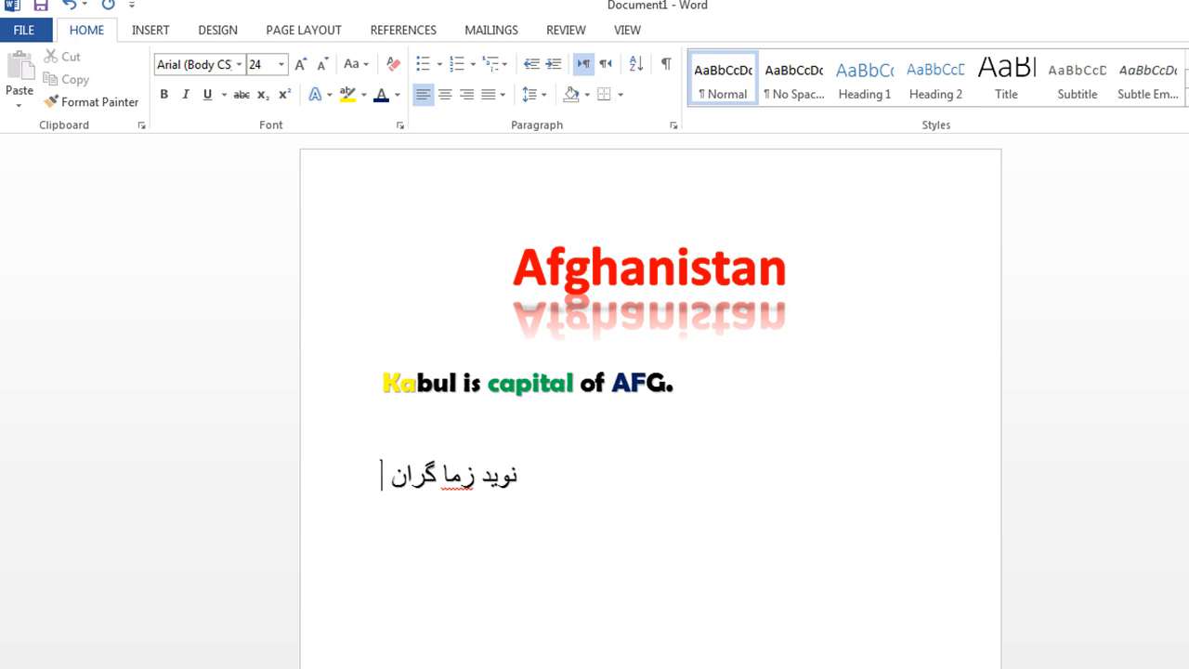
type(" مل")
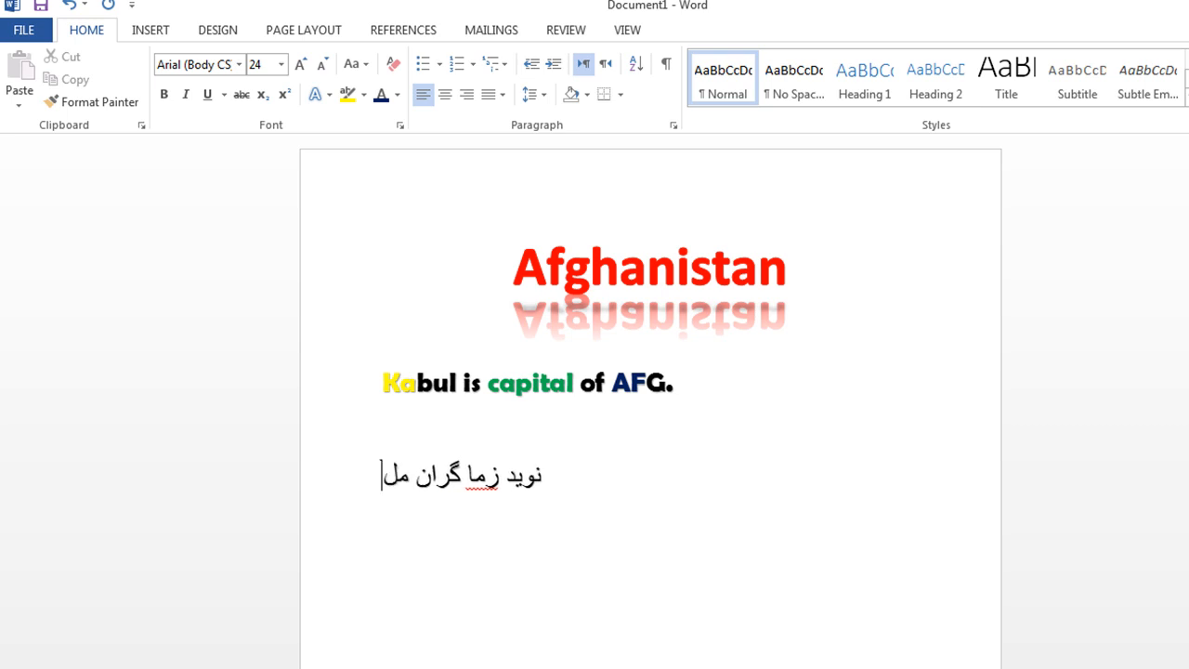
type("گری ")
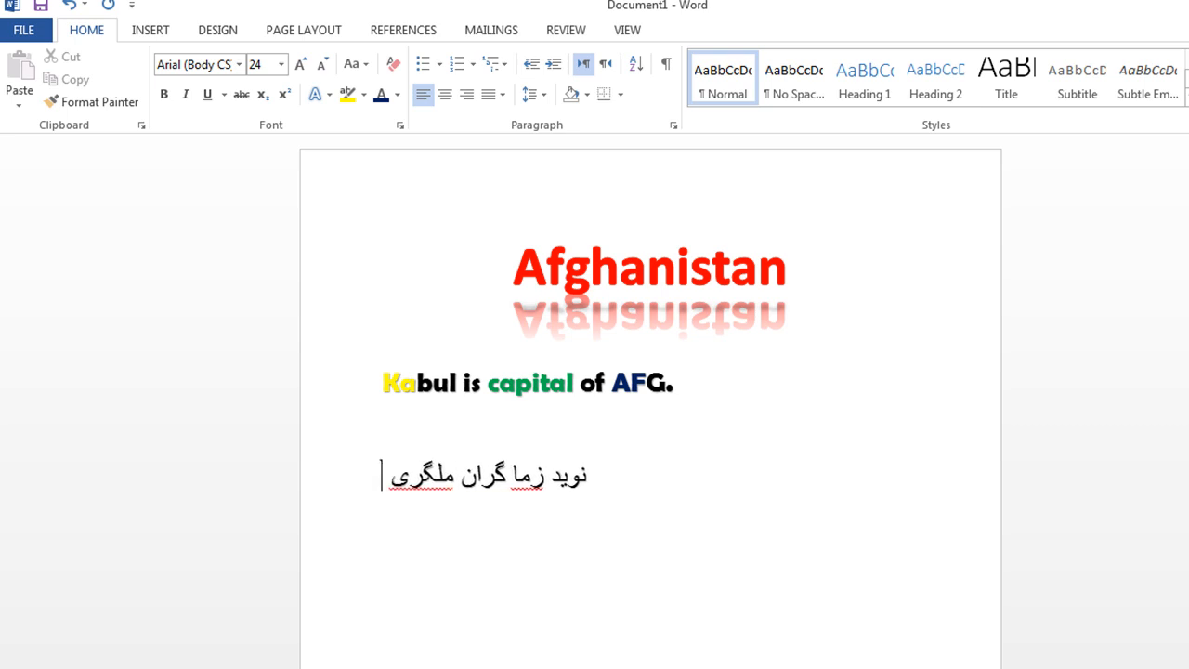
type("دی.")
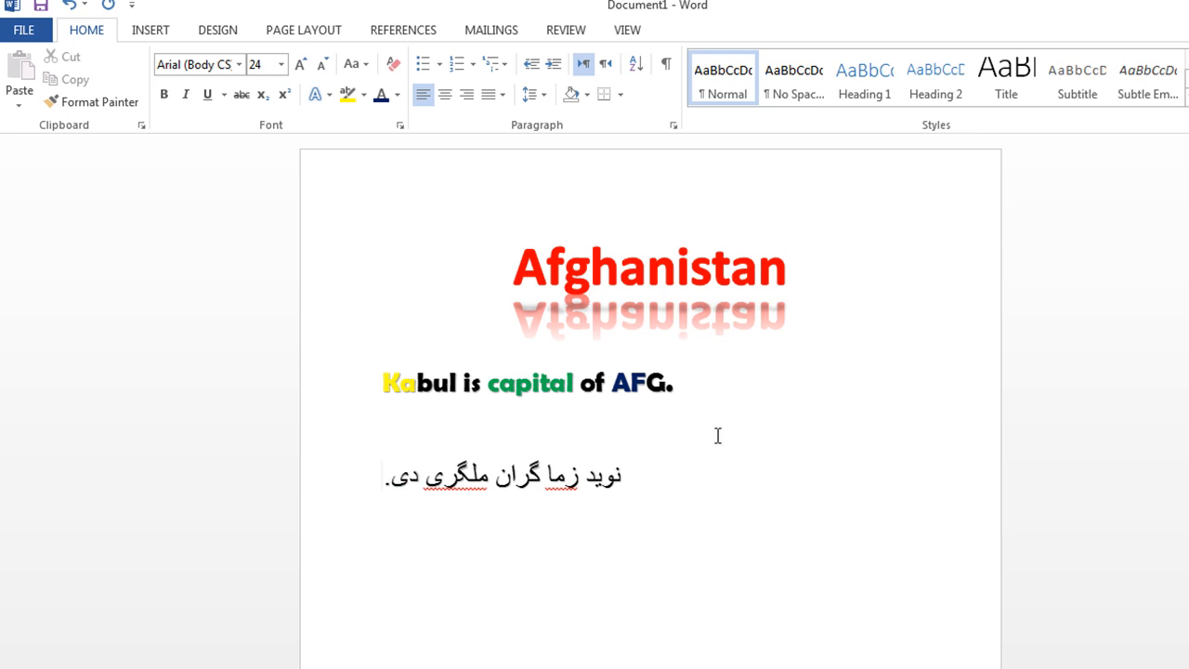
Add "ملگری" to the dictionary and clear the spelling flag on "زما"
right_click(459, 483)
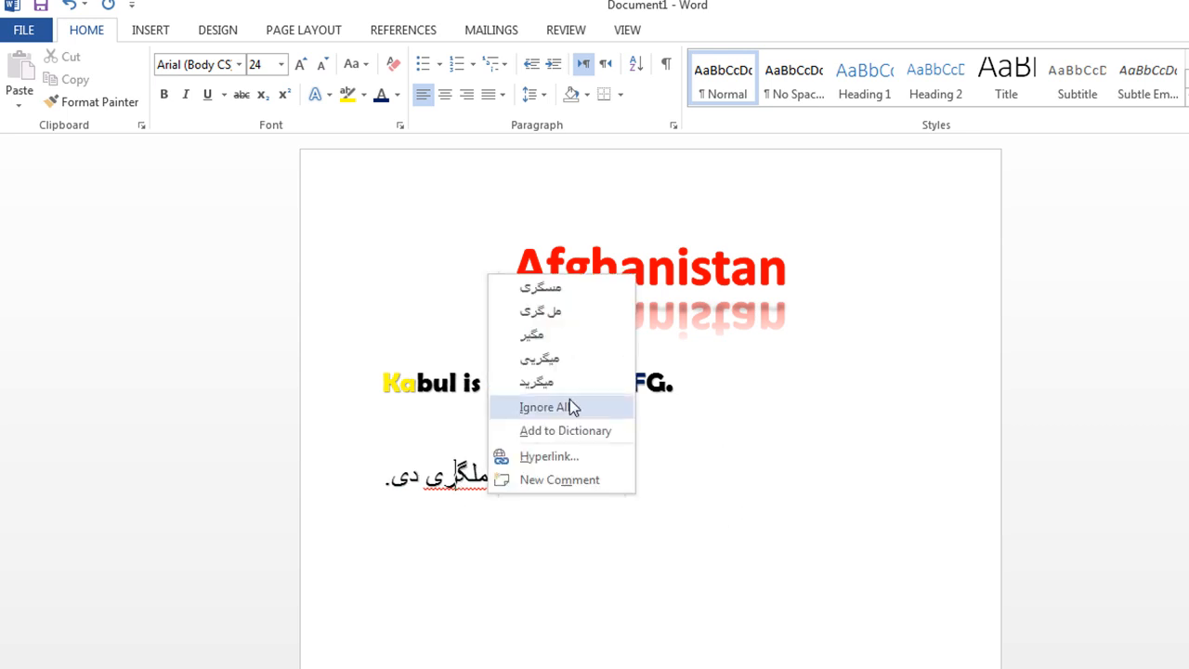
left_click(558, 430)
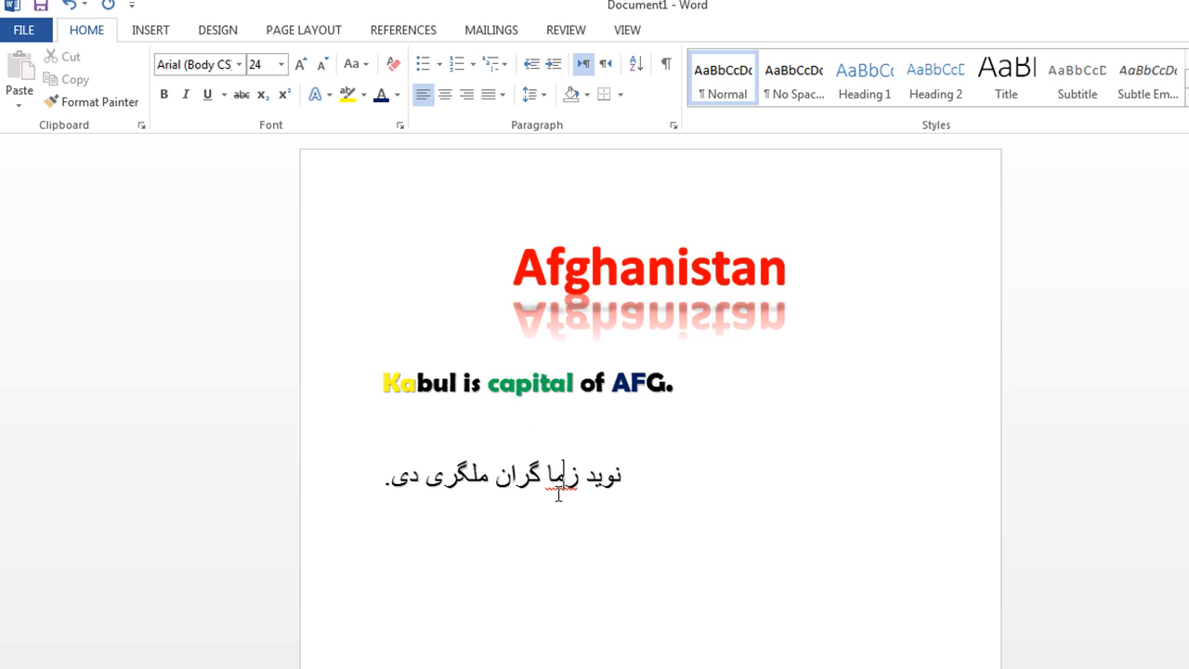
right_click(559, 493)
left_click(629, 406)
left_click(647, 533)
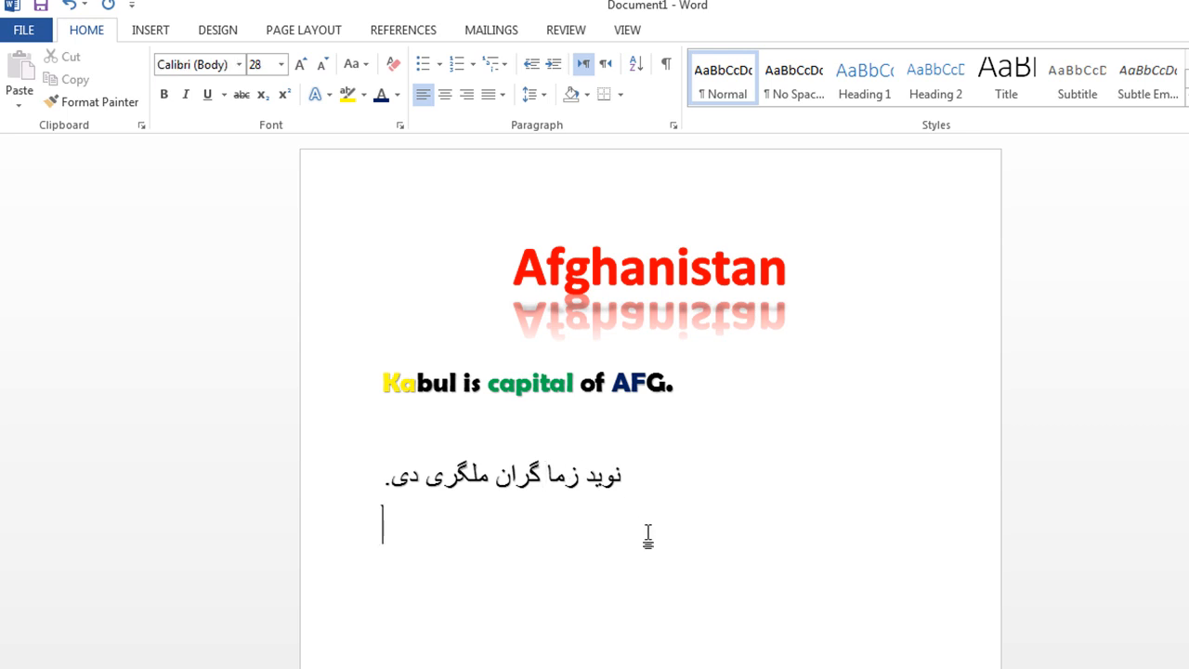
triple_click(621, 478)
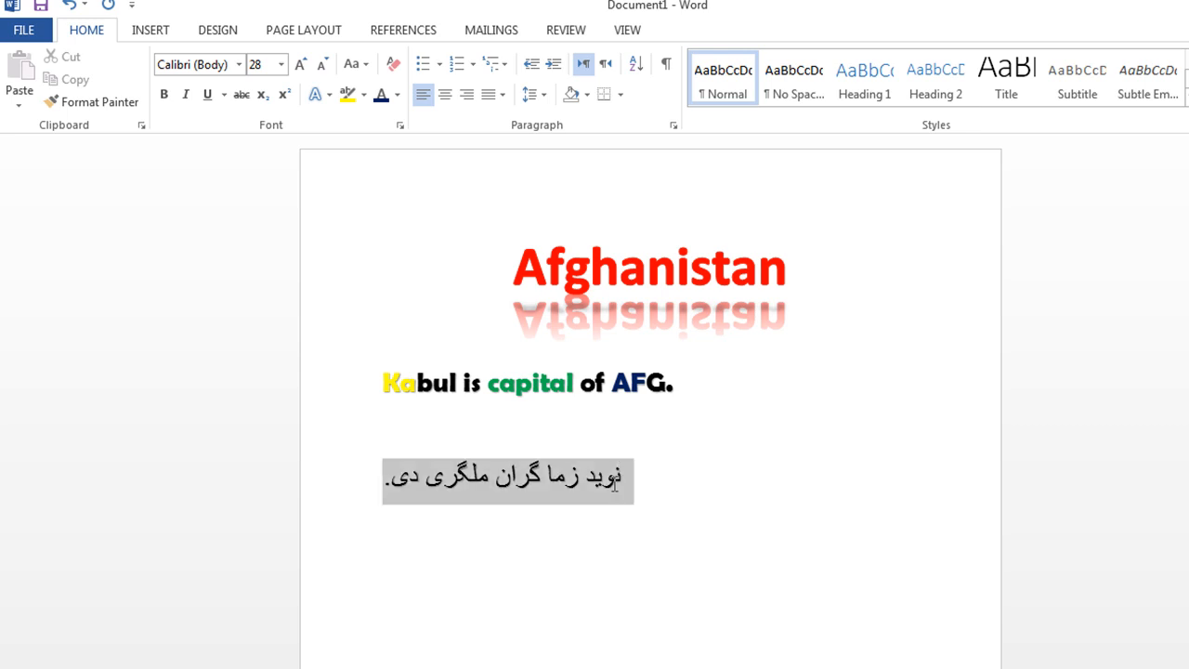
left_click(640, 489)
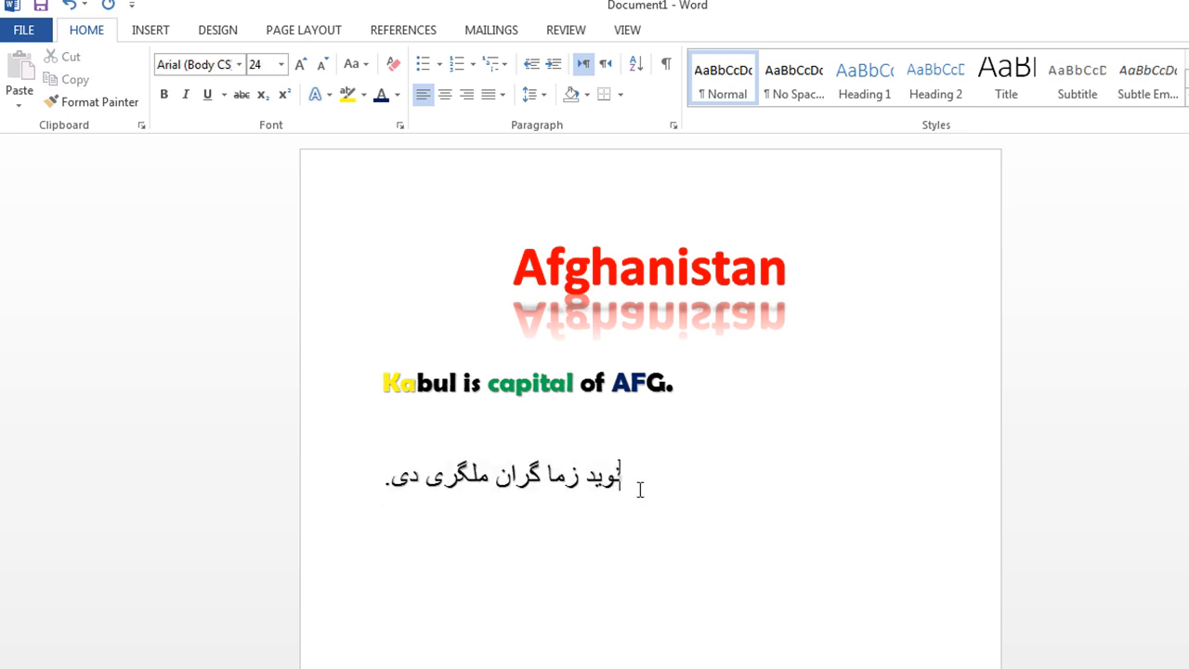
mouse_move(640, 489)
left_mouse_down()
mouse_move(575, 492)
mouse_move(638, 493)
mouse_move(623, 499)
left_mouse_up()
triple_click(613, 498)
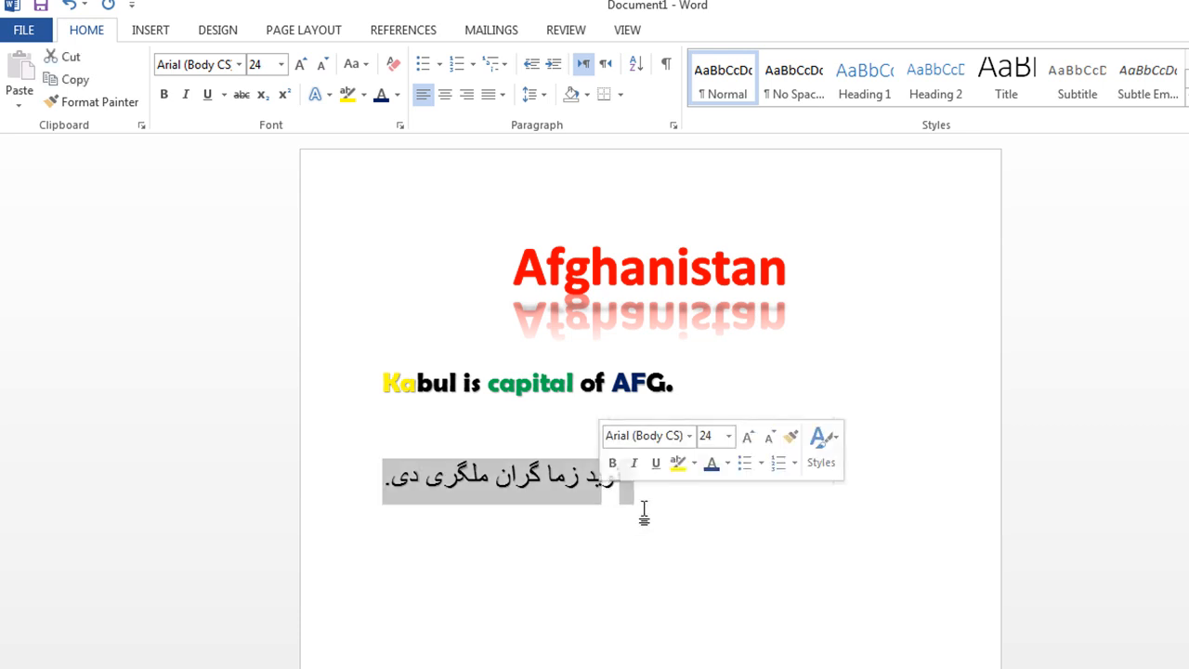
left_click(643, 512)
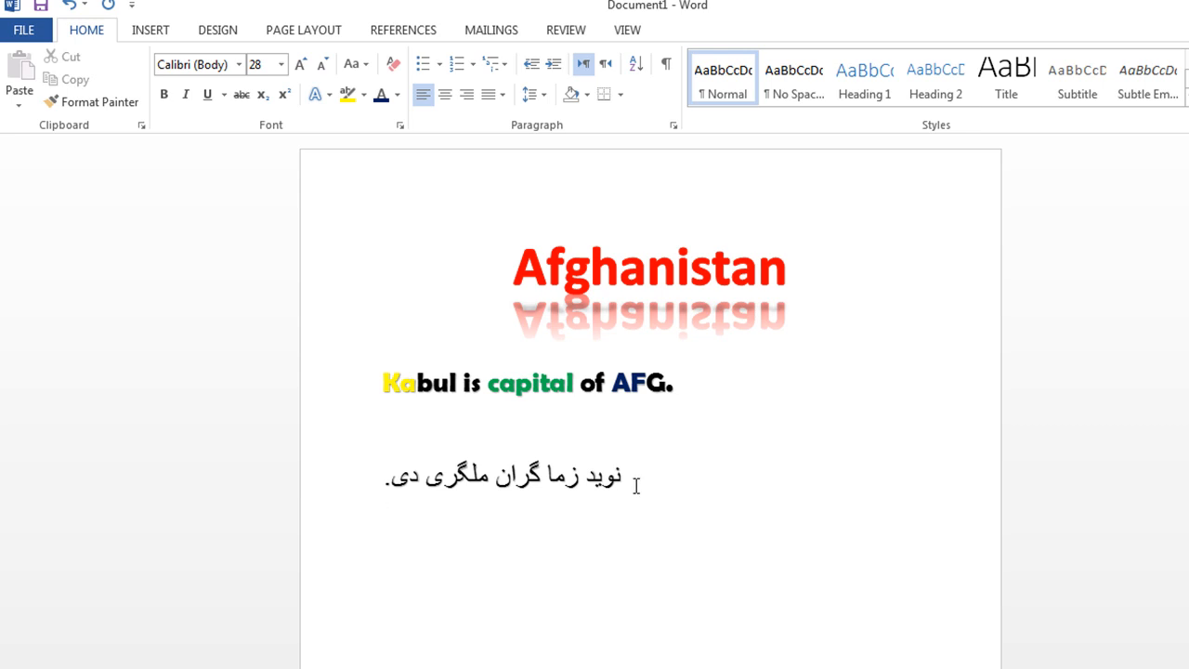
left_click_drag(634, 483, 603, 489)
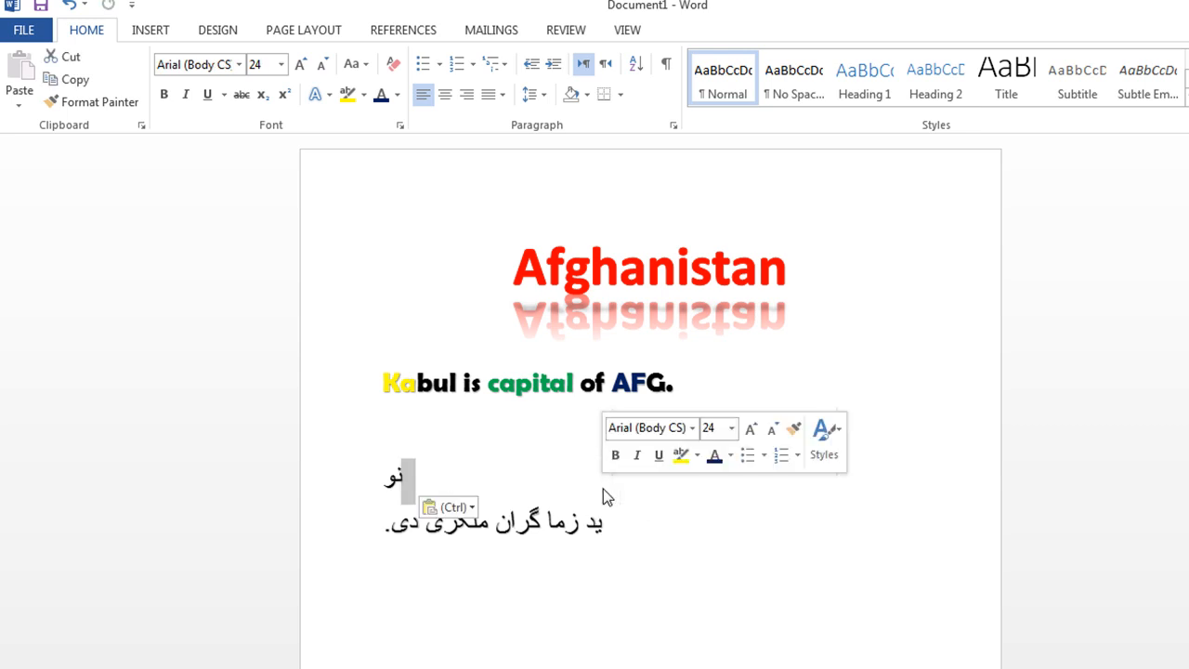
key("ctrl+z")
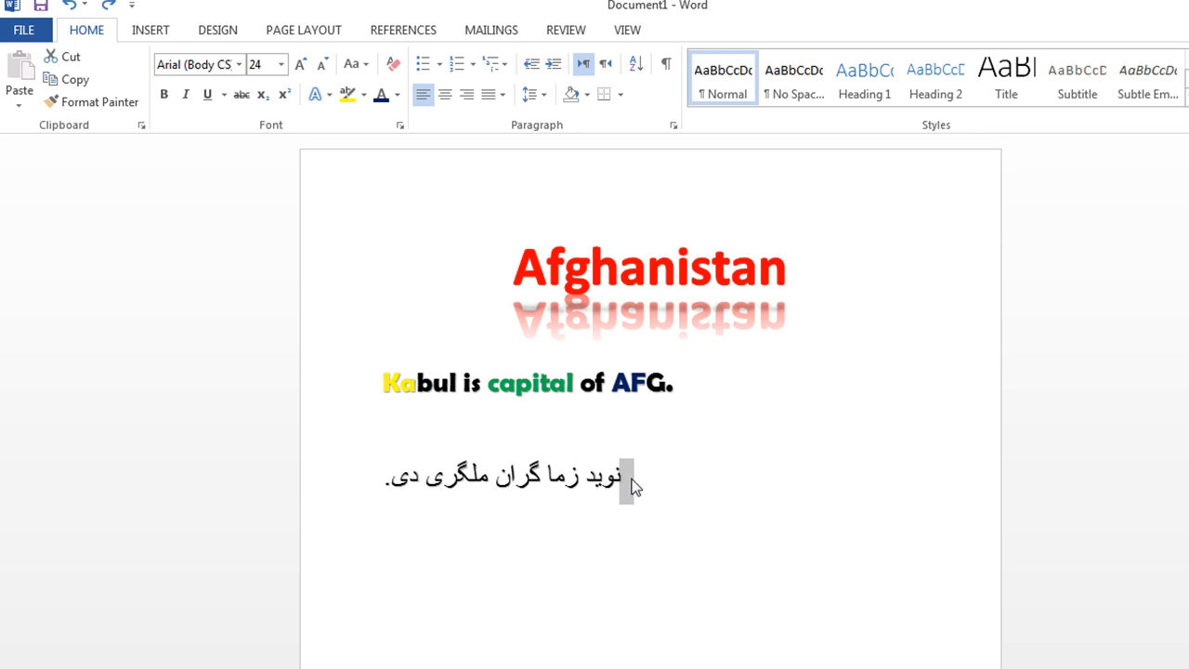
mouse_move(625, 488)
left_mouse_down()
mouse_move(614, 485)
mouse_move(636, 480)
left_mouse_up()
key("shift+Right")
triple_click(624, 474)
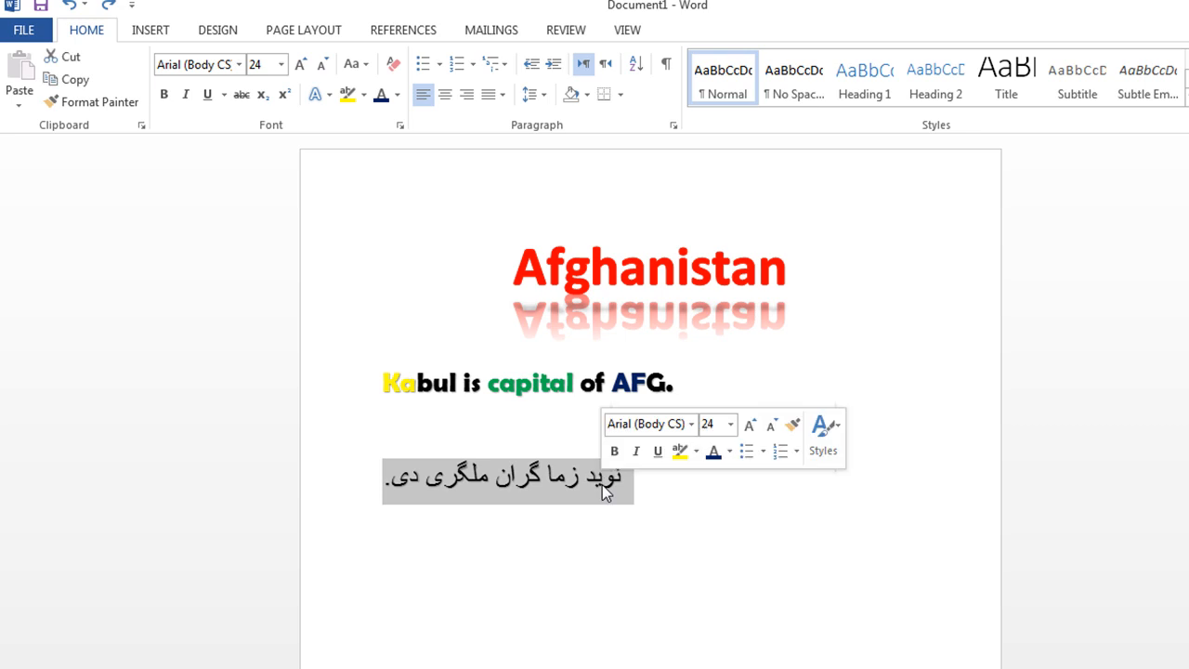
left_click(625, 476)
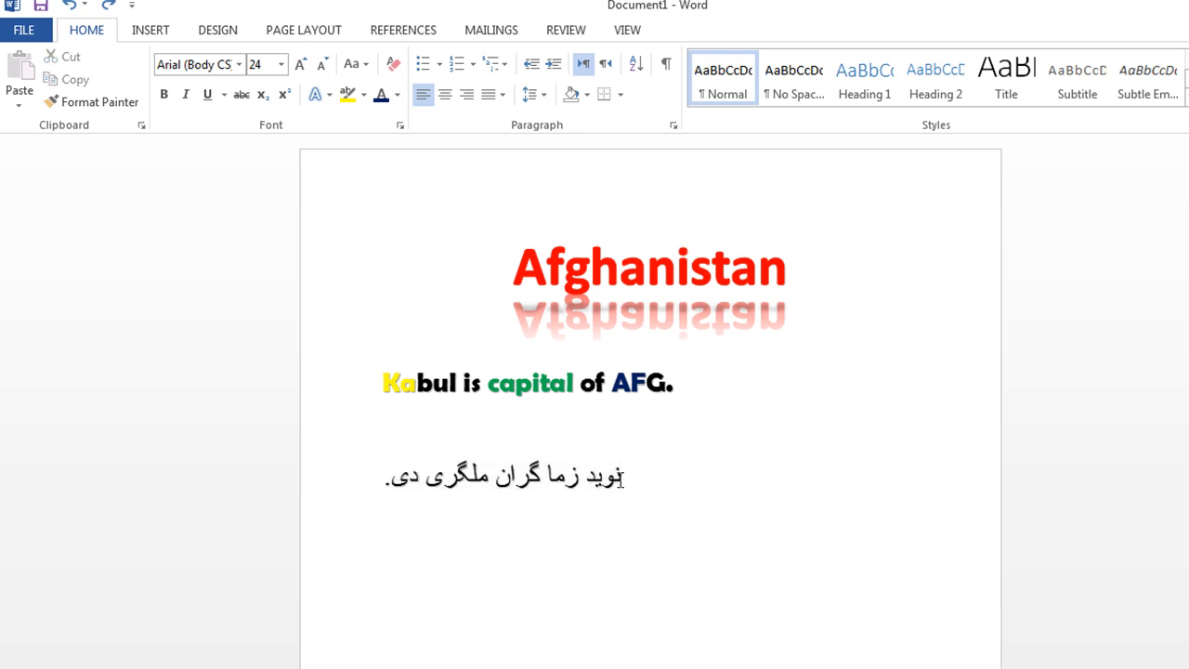
triple_click(617, 479)
left_click(623, 479)
Highlight the first word of the Pashto sentence in turquoise
mouse_move(623, 479)
left_mouse_down()
mouse_move(587, 486)
mouse_move(621, 479)
mouse_move(613, 490)
left_mouse_up()
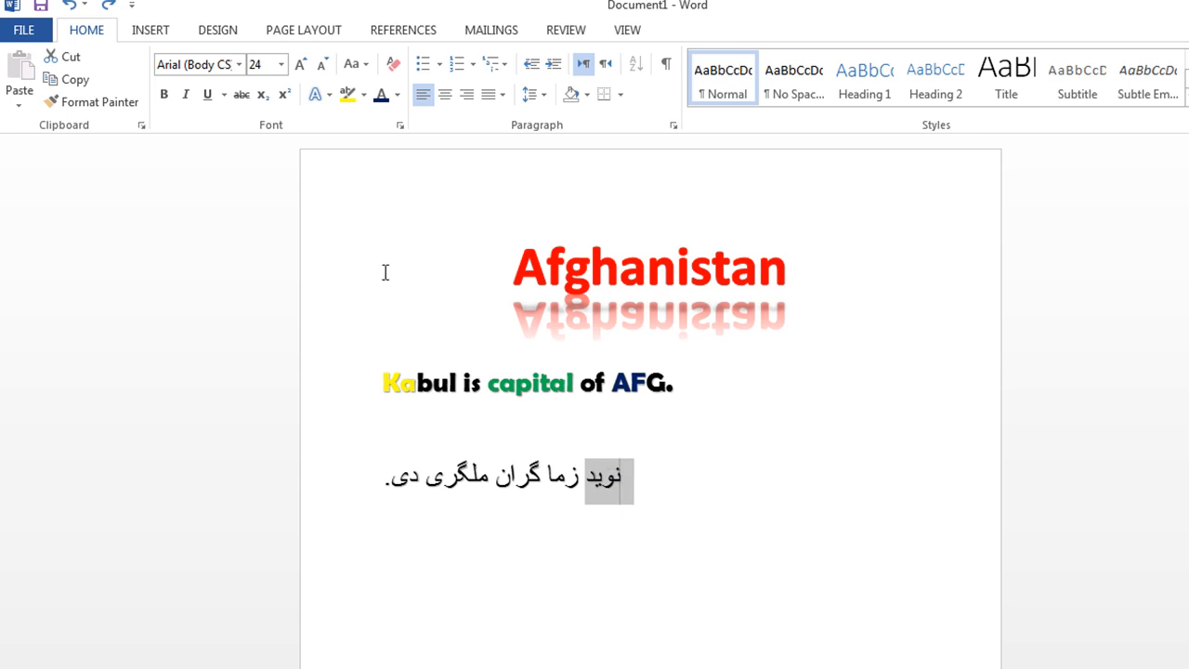
left_click(363, 96)
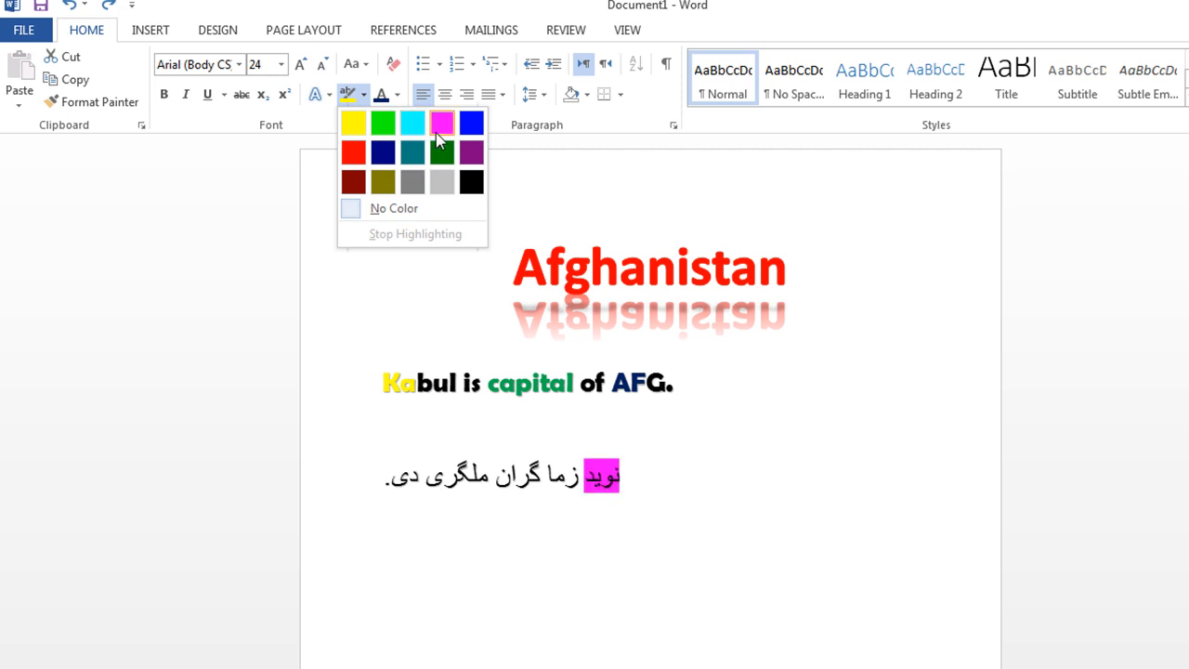
left_click(409, 131)
left_click(645, 478)
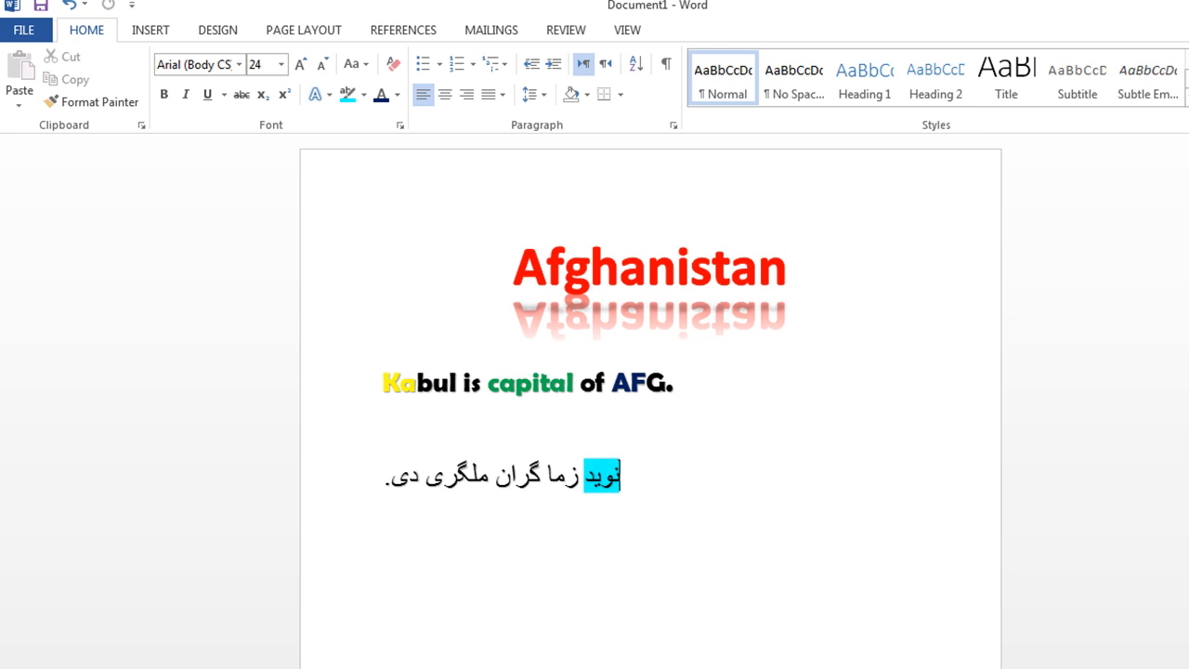
Look through the available change-case, bullet and shading options without applying any
scroll(650, 399, "down", 5)
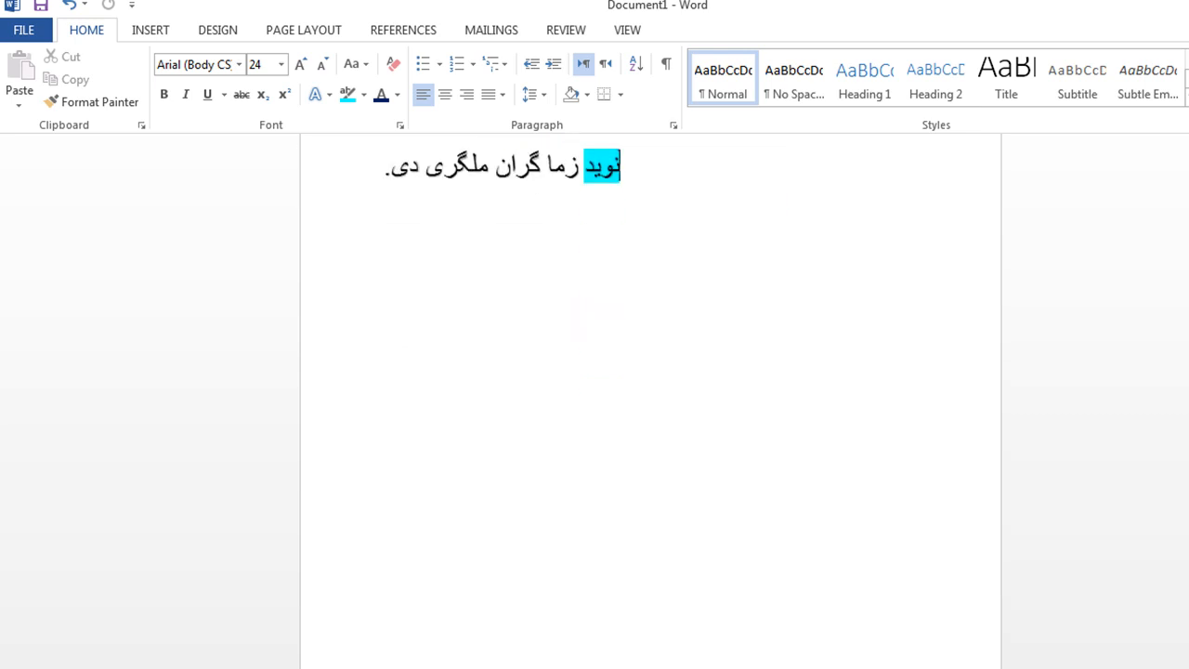
left_click(350, 64)
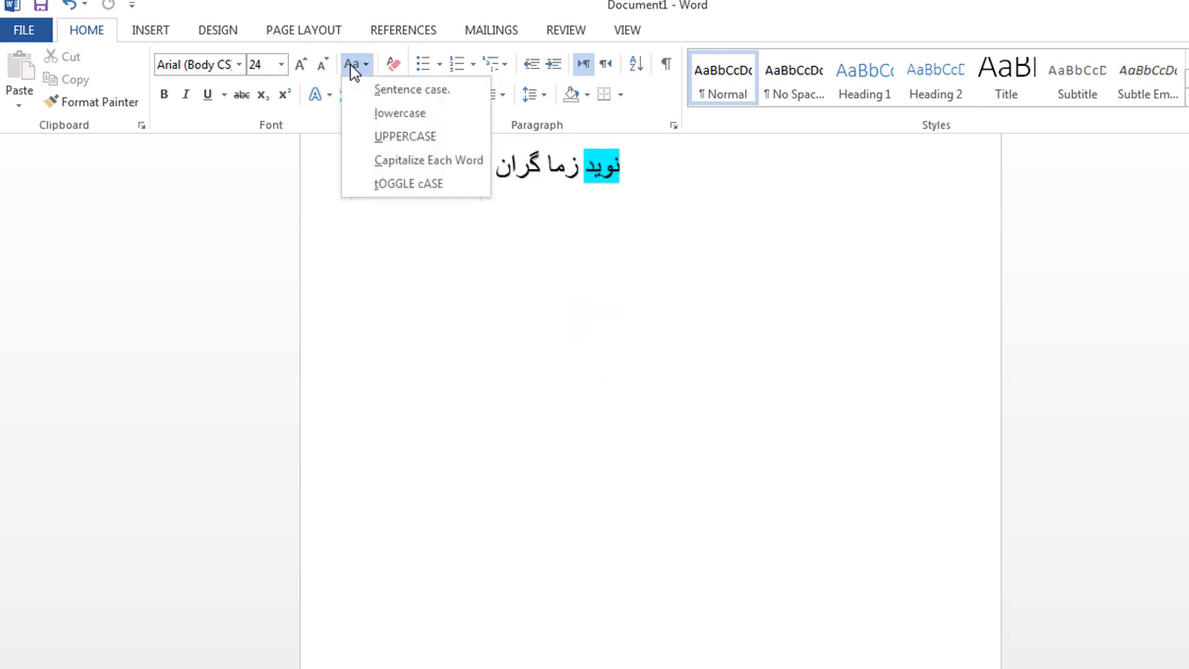
left_click(351, 64)
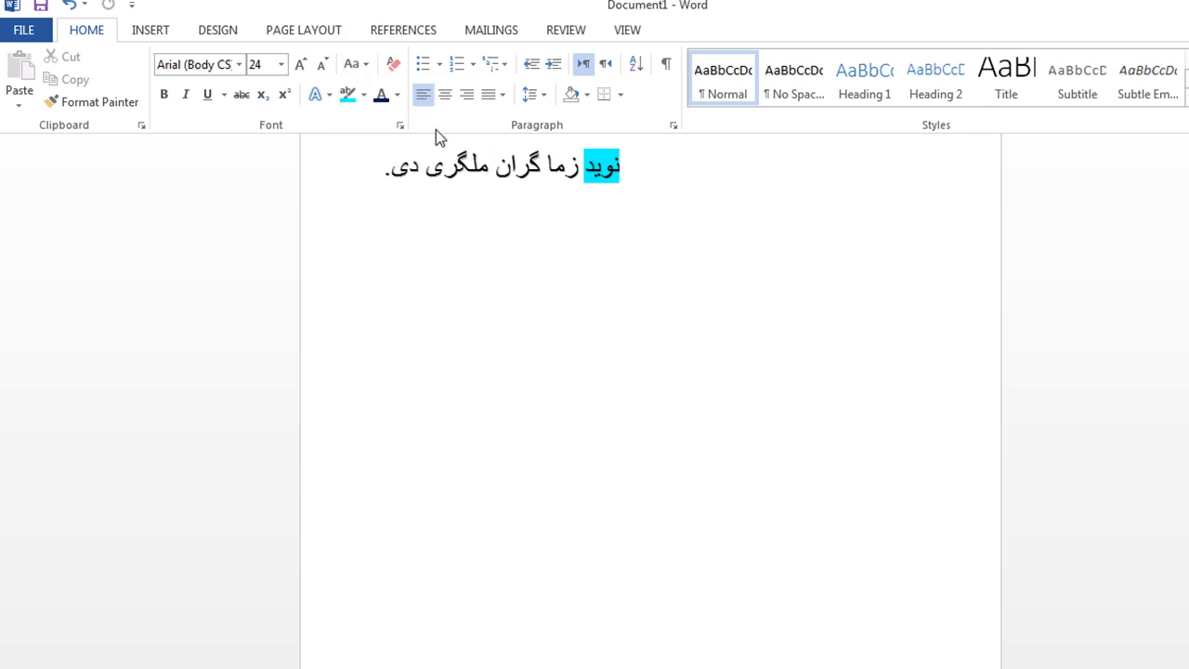
left_click(440, 65)
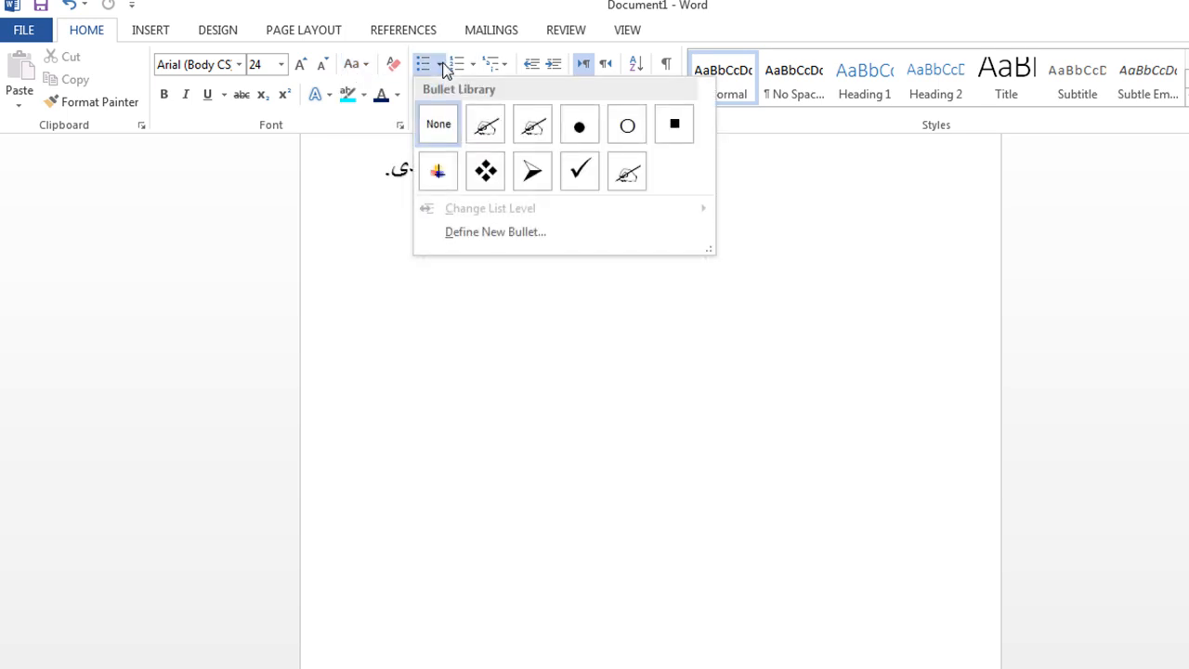
left_click(443, 66)
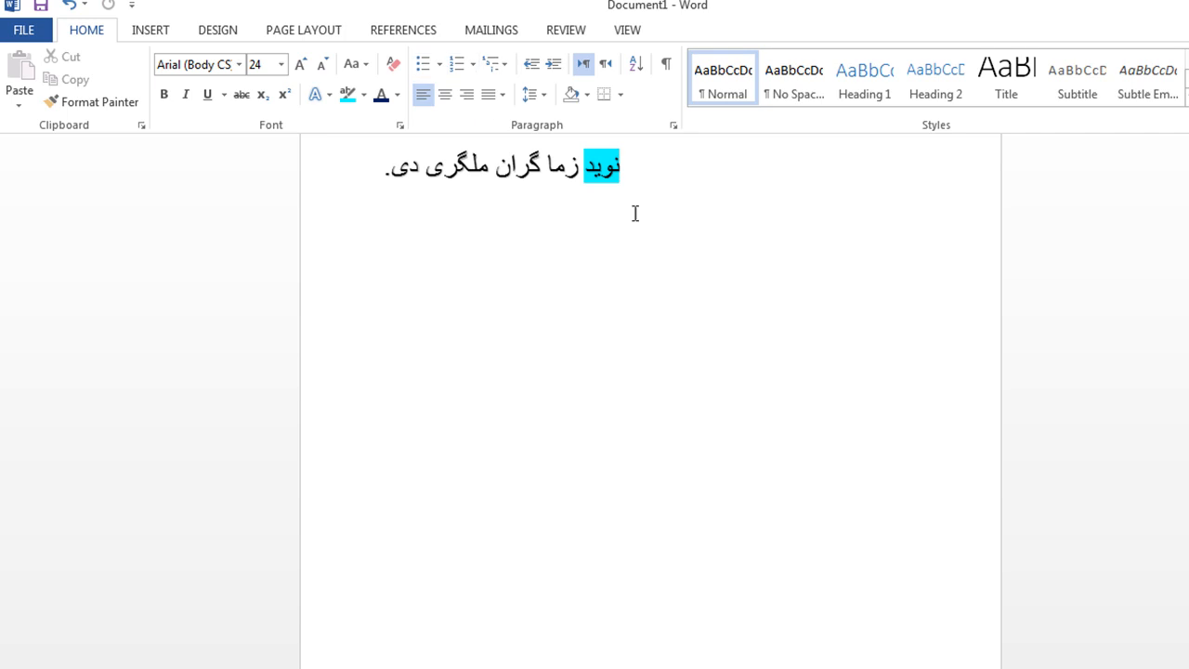
left_click(587, 95)
left_click(587, 95)
scroll(789, 249, "up", 5)
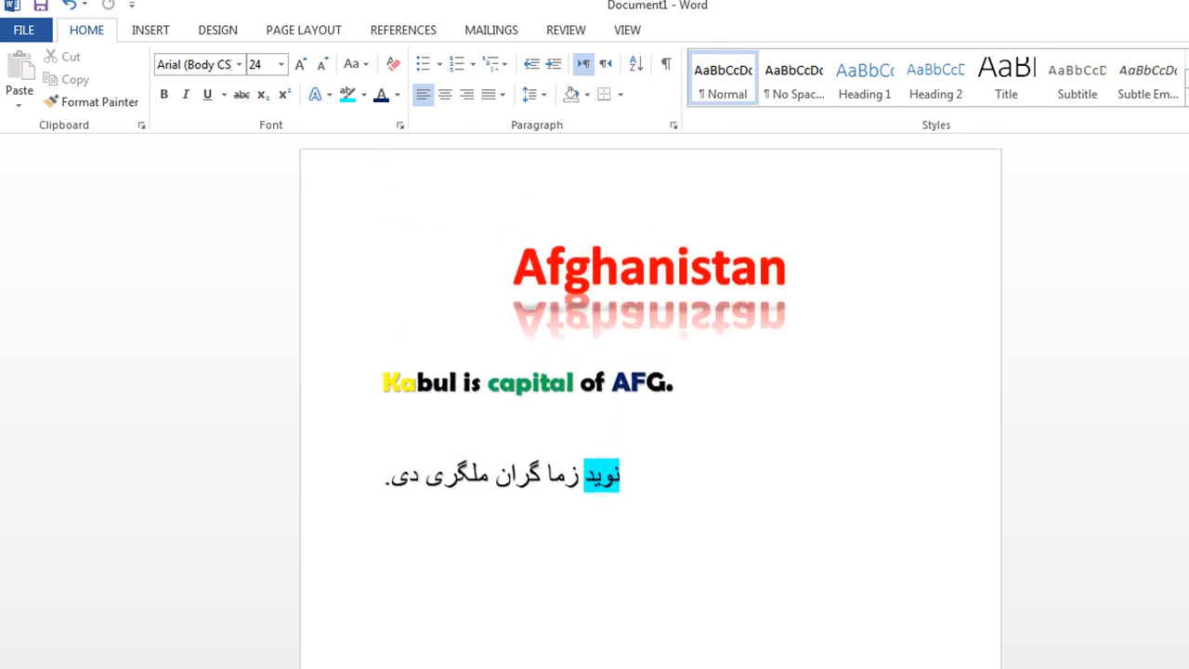
Delete all content from the document
key("ctrl+a")
key("Delete")
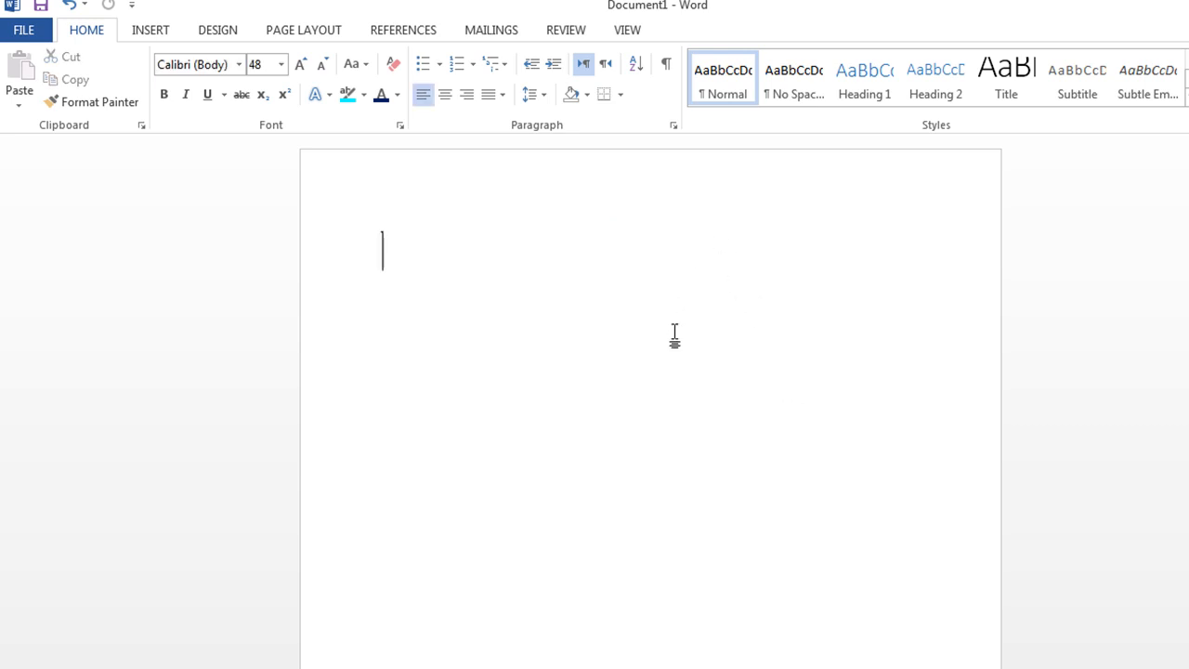
Apply a bottom border to the empty paragraph and fill the line with arbitrary Arabic-script sample text
left_click(621, 95)
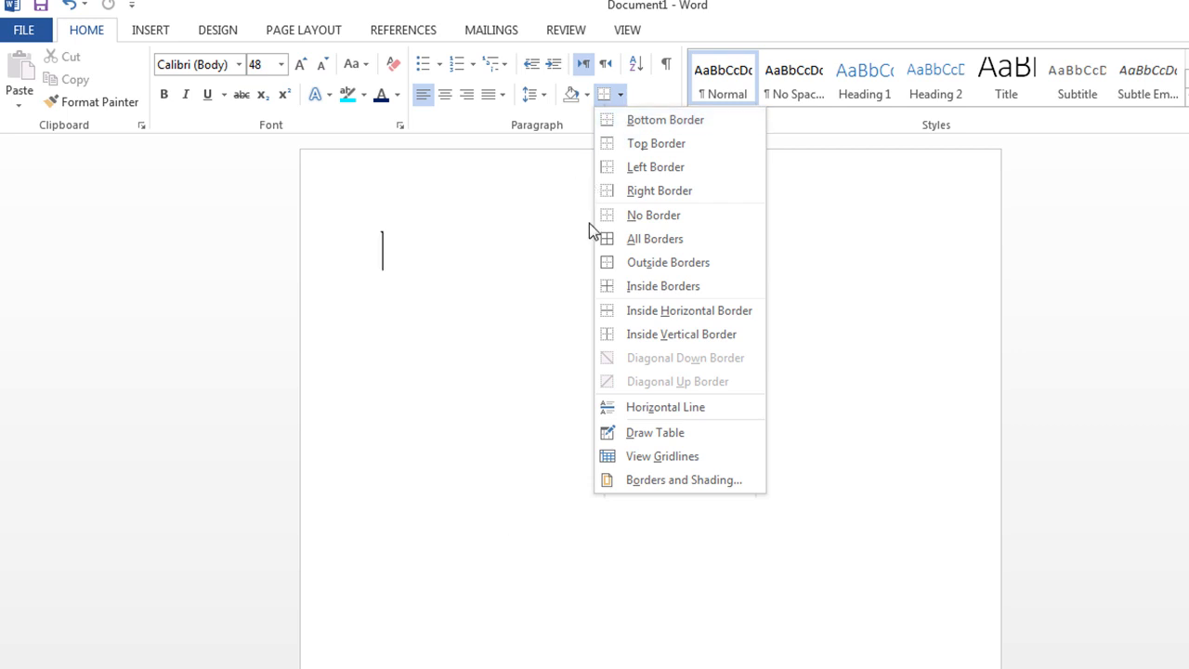
left_click(621, 124)
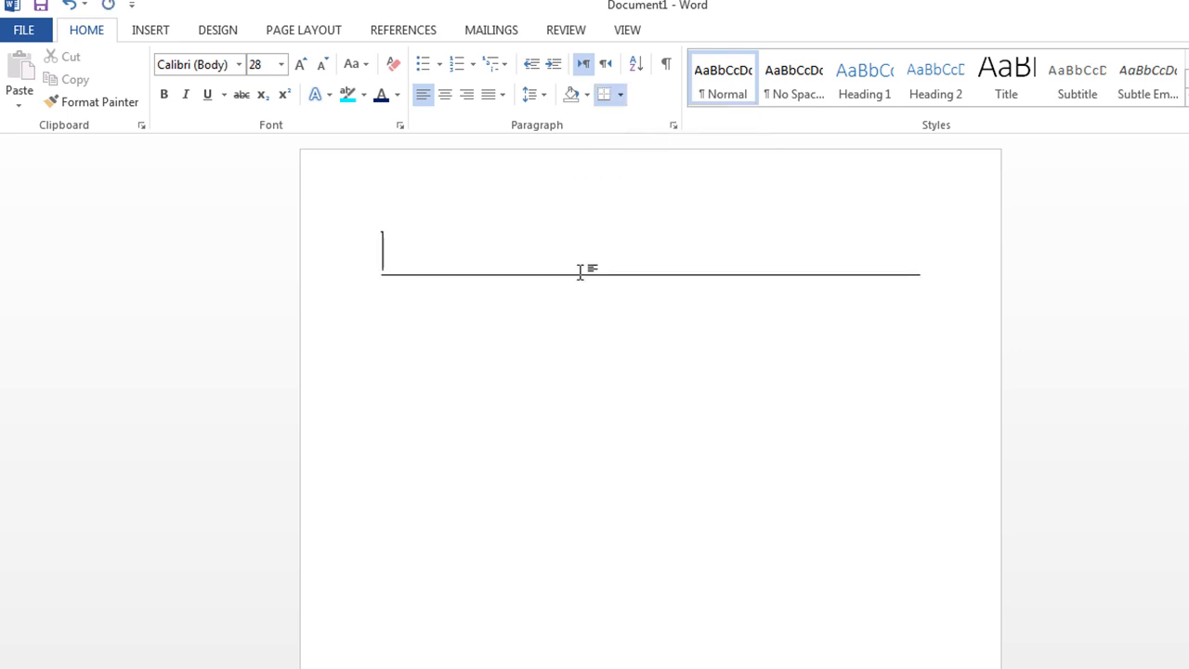
type("اذردردردرذب")
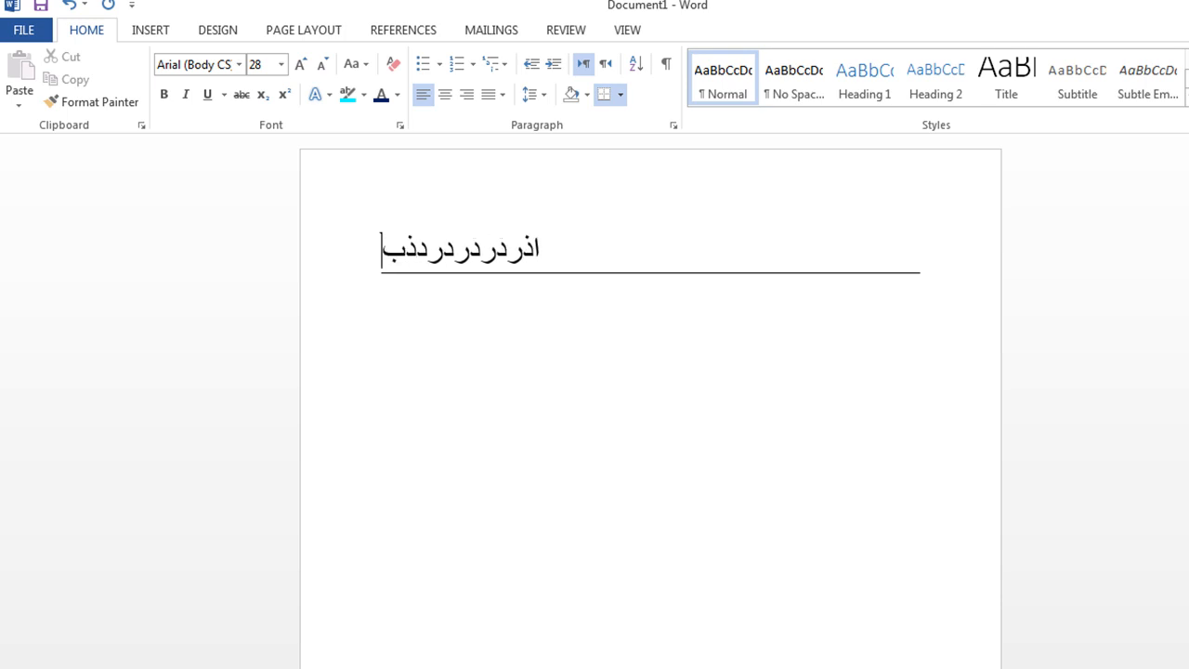
type("القفغثقفقفغقثغفقبالععغل")
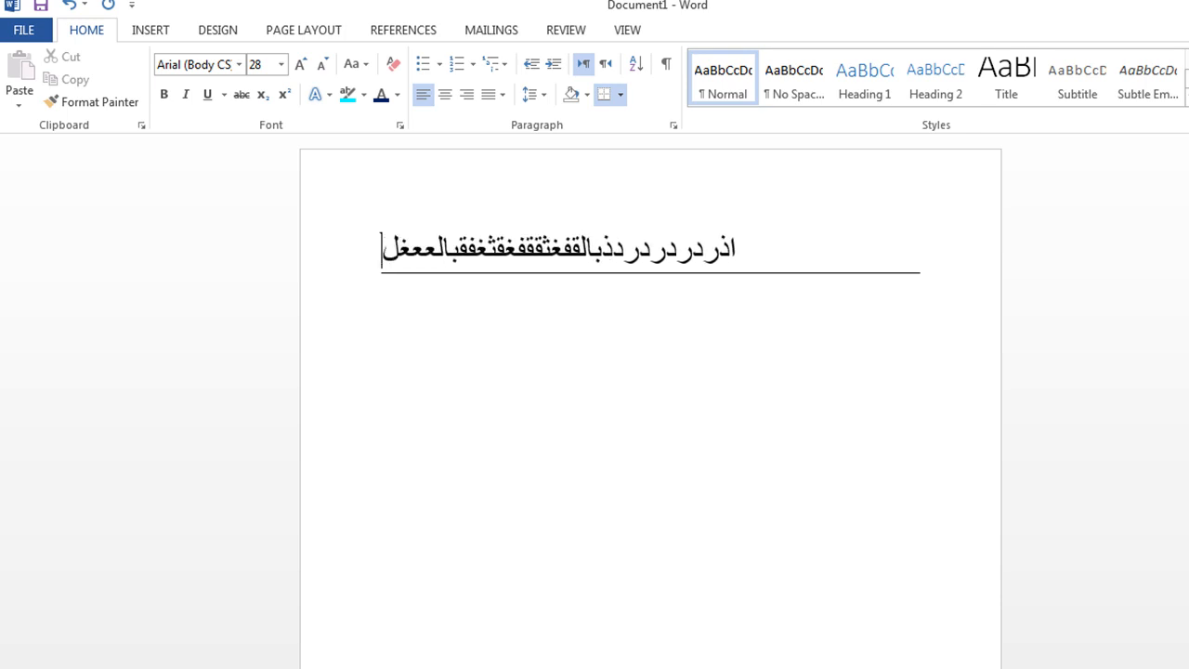
type("ललललललललललललललललल")
key("Return")
key("BackSpace")
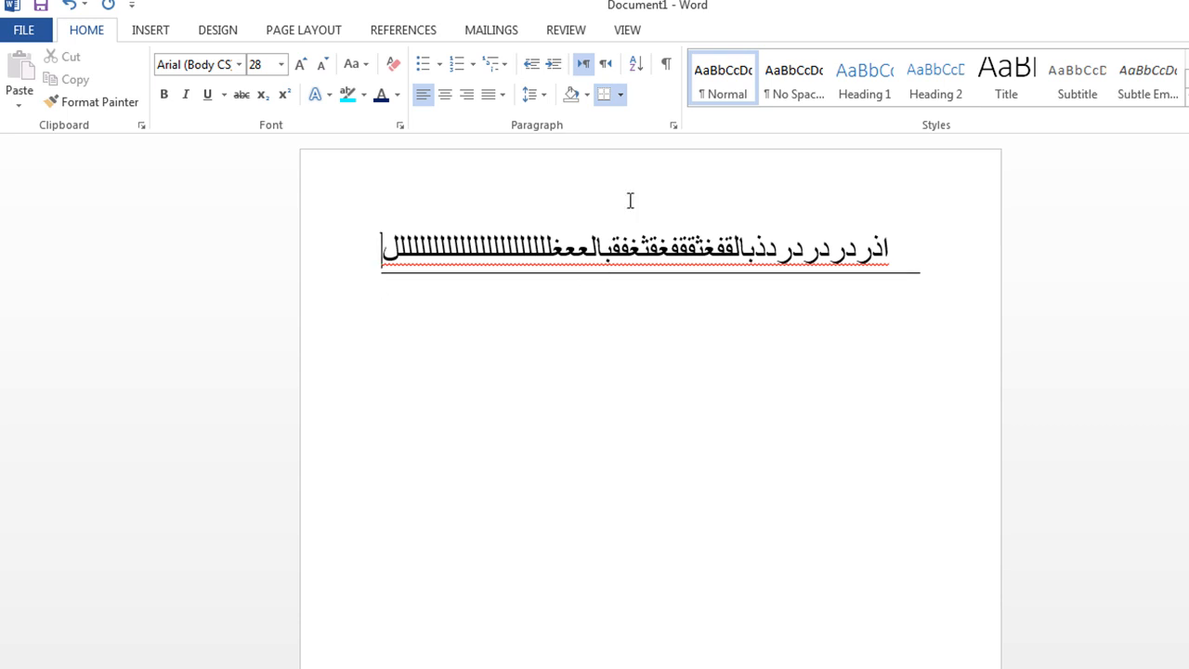
Try extending the bottom-bordered paragraph with four blank lines, remove them and delete the sample text
double_click(787, 323)
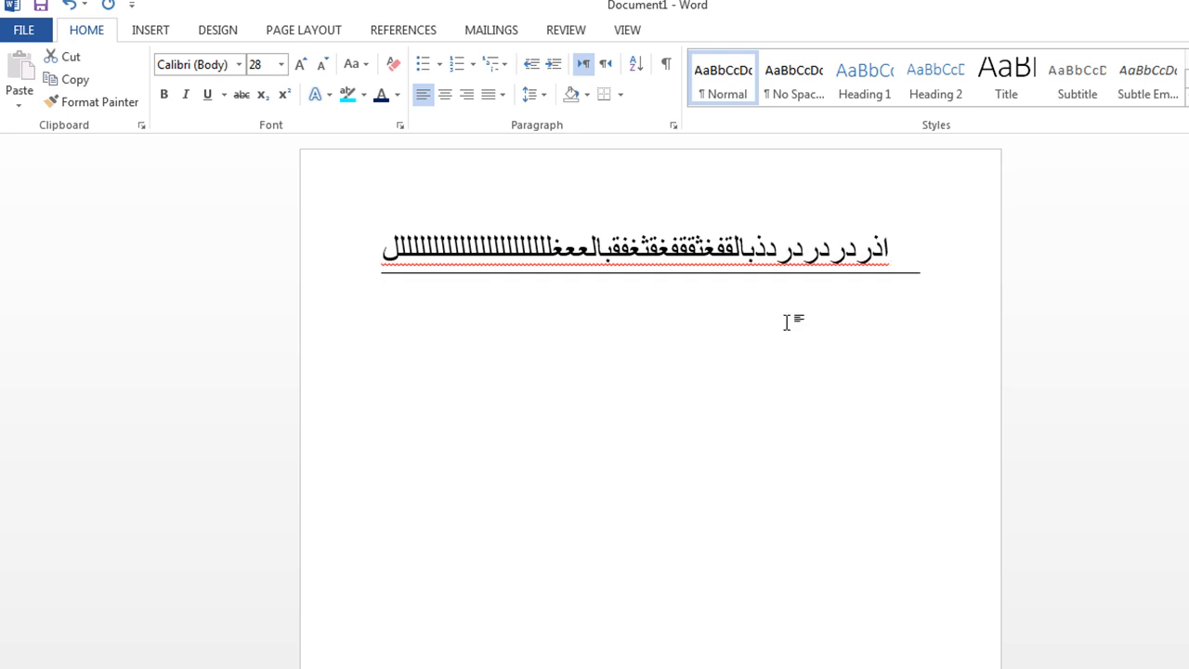
key("ctrl+z")
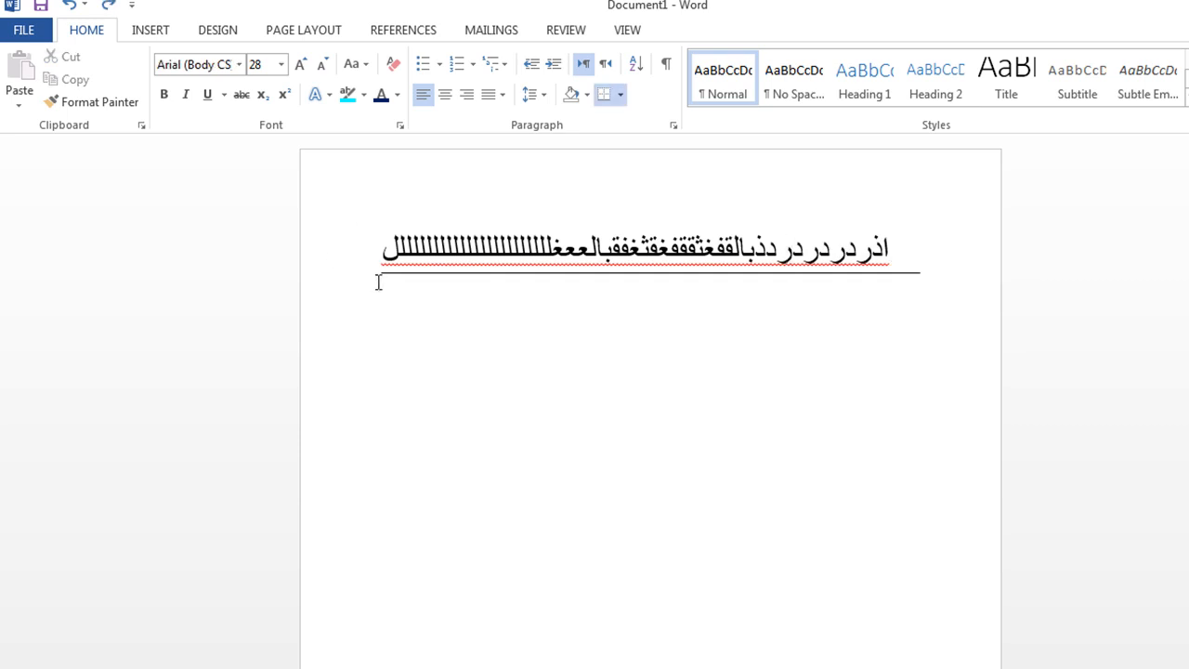
key("Return")
key("Return")
key("Return")
key("Return")
key("BackSpace")
key("BackSpace")
key("BackSpace")
key("BackSpace")
key("ctrl+a")
key("Delete")
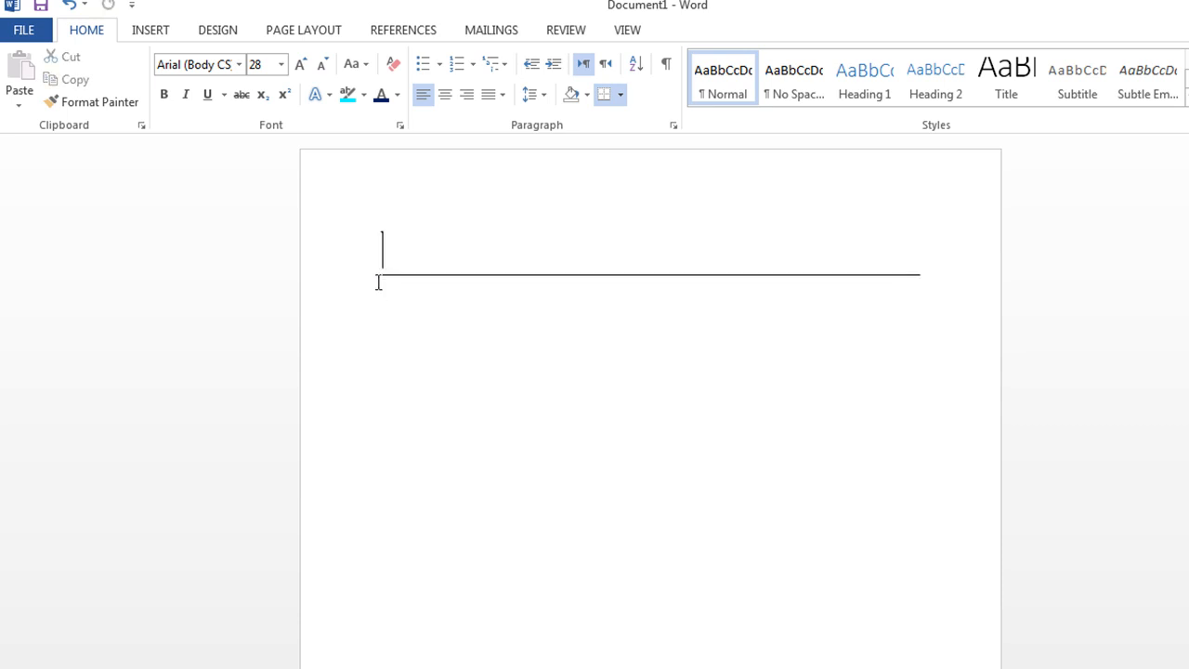
Add a left border to the bottom-bordered paragraph and write the sample text "لطللبسلببل" in it
left_click(618, 96)
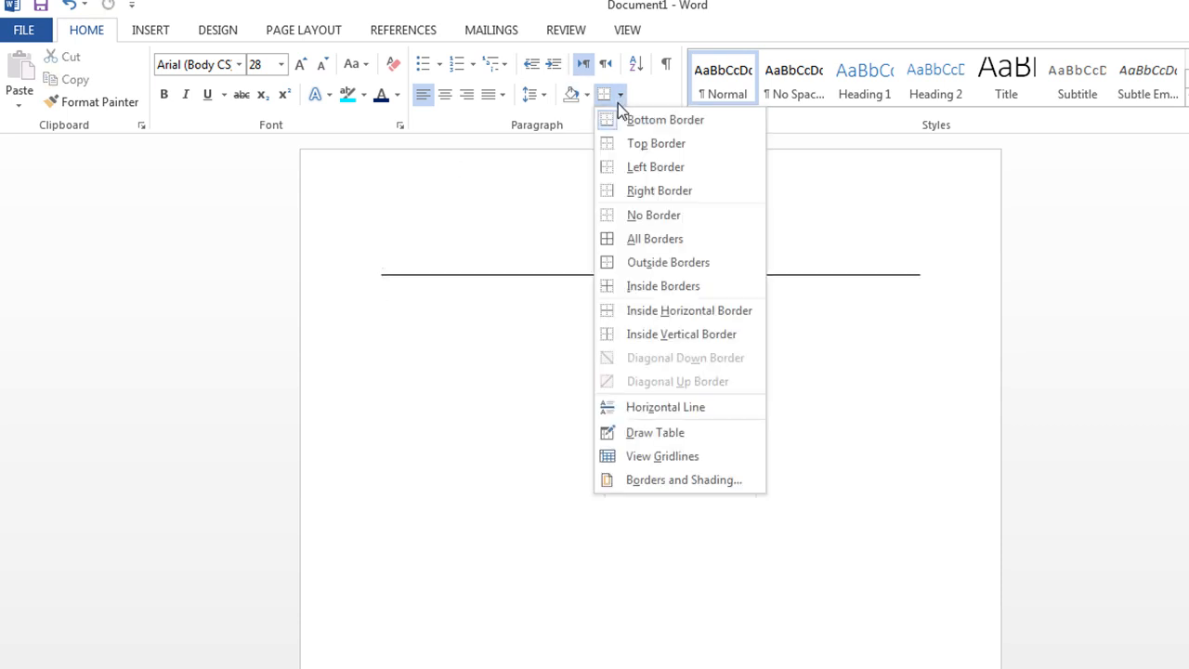
left_click(629, 173)
type("لطل")
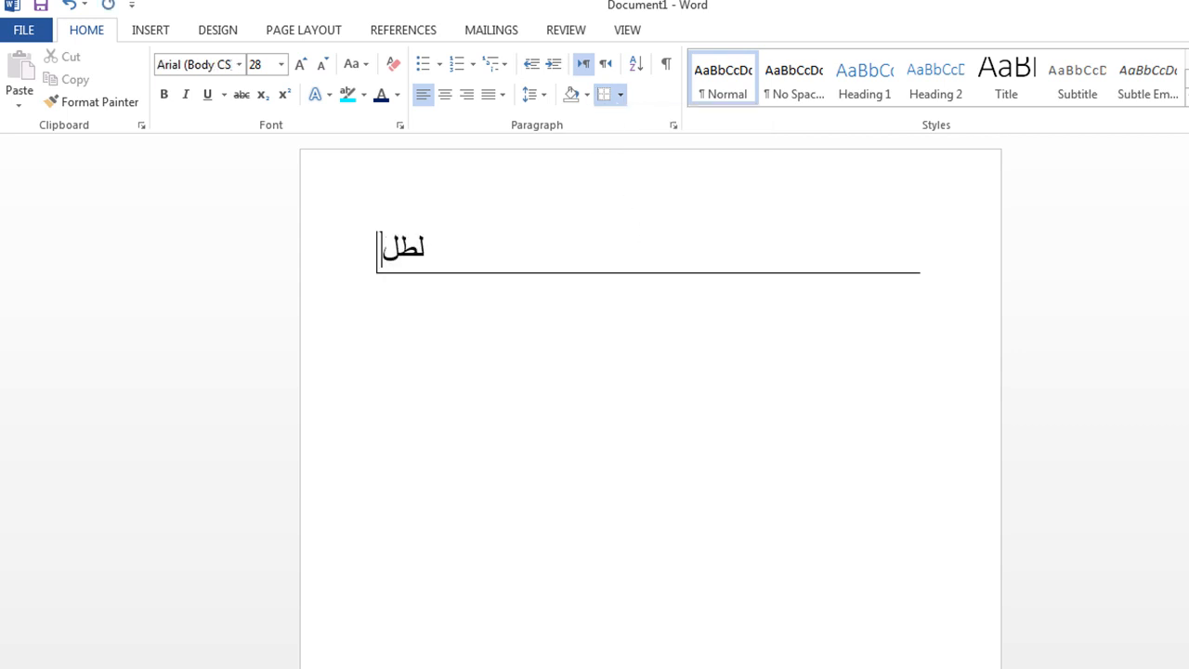
type("لبسلببل")
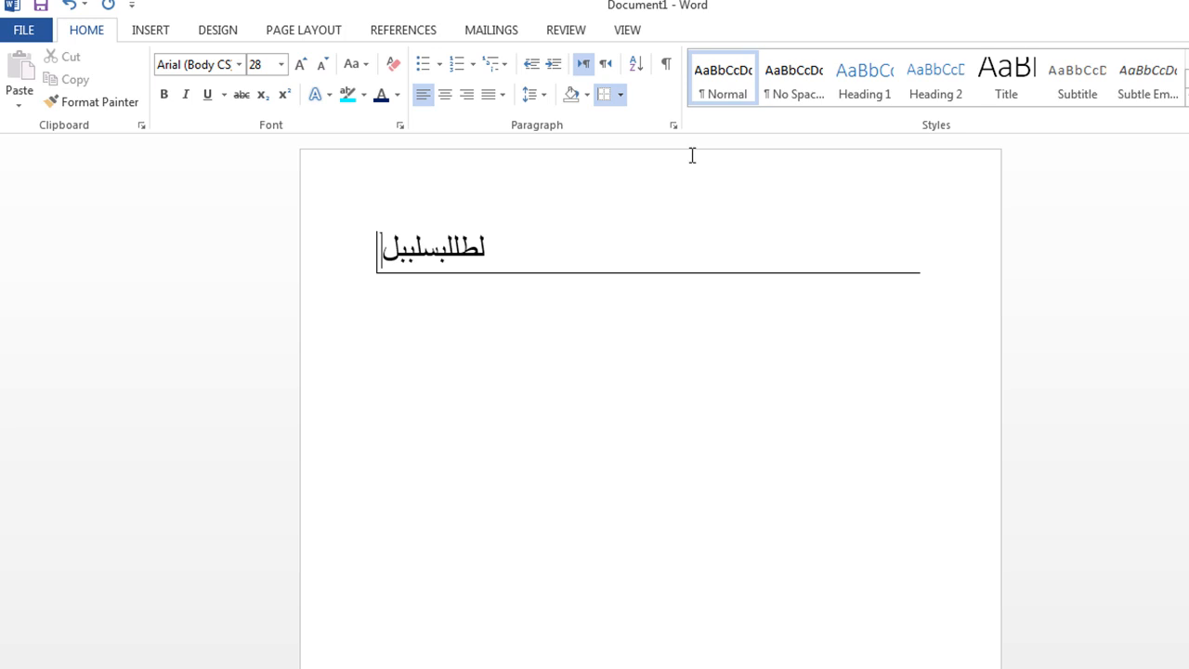
Remove every border from the paragraph and delete its sample text
left_click(621, 96)
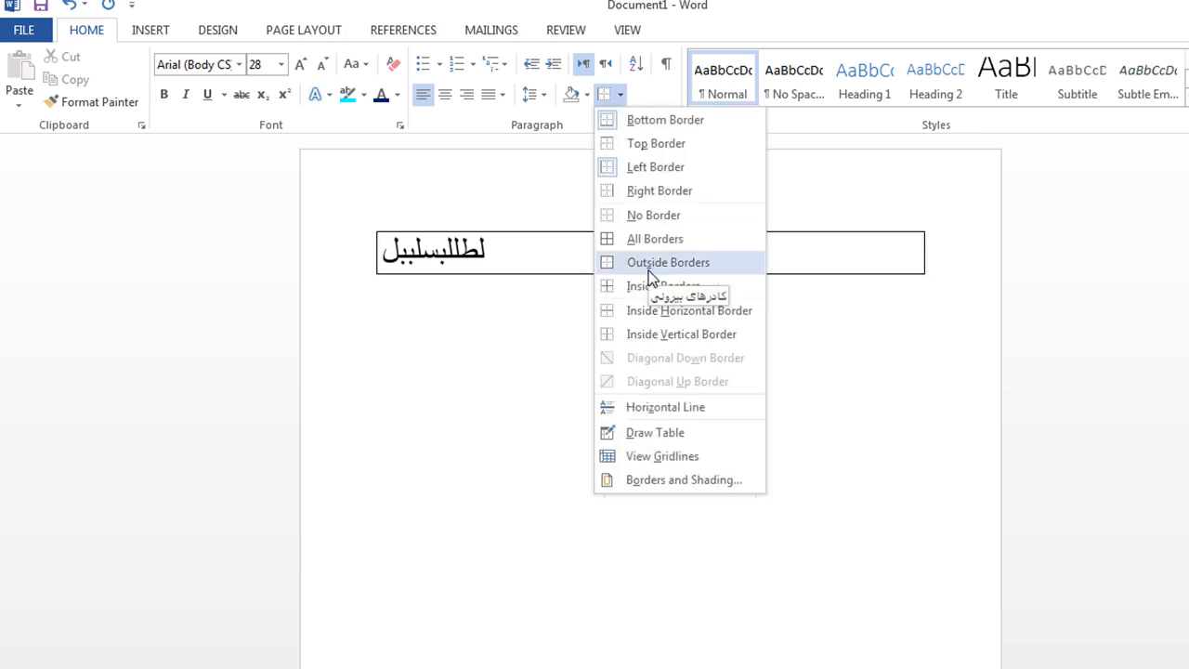
left_click(636, 218)
key("ctrl+a")
key("Delete")
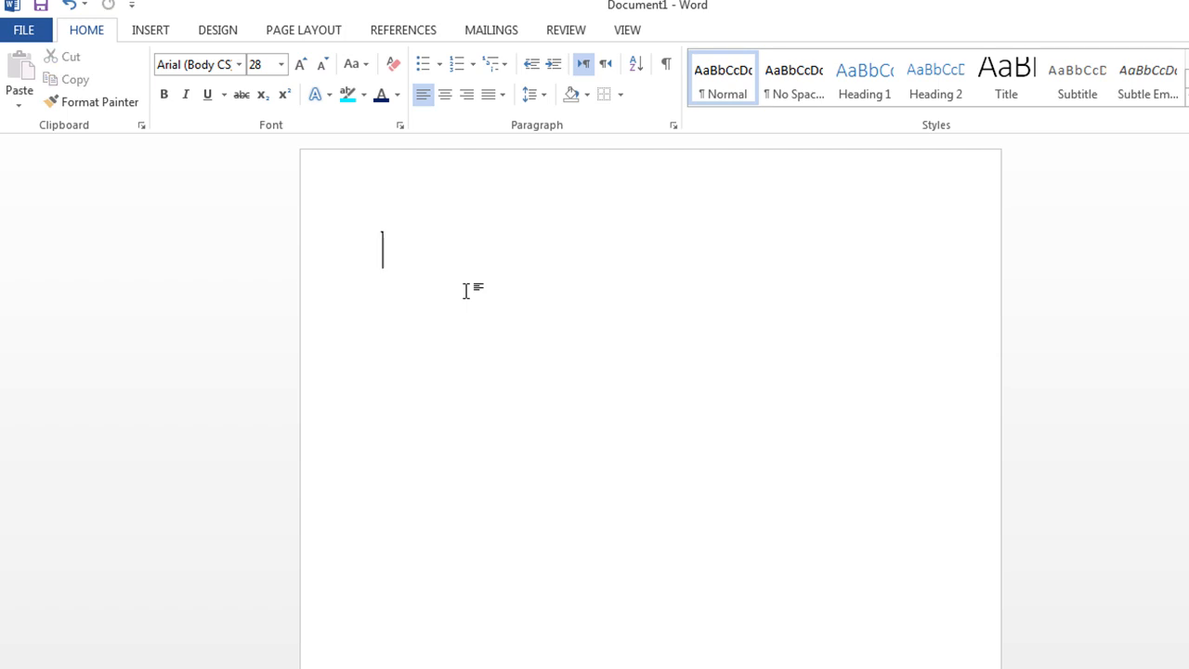
Enclose the empty paragraph with All Borders, fill it with Arabic-script sample text and pull the right border slightly inward
left_click(617, 97)
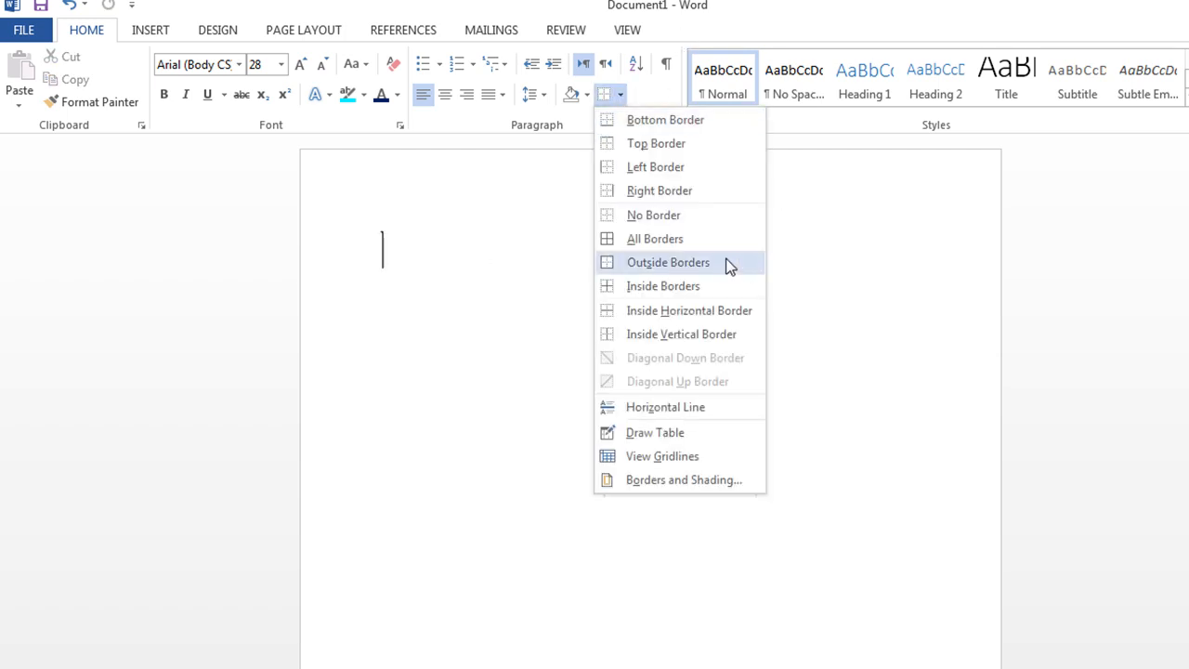
left_click(699, 239)
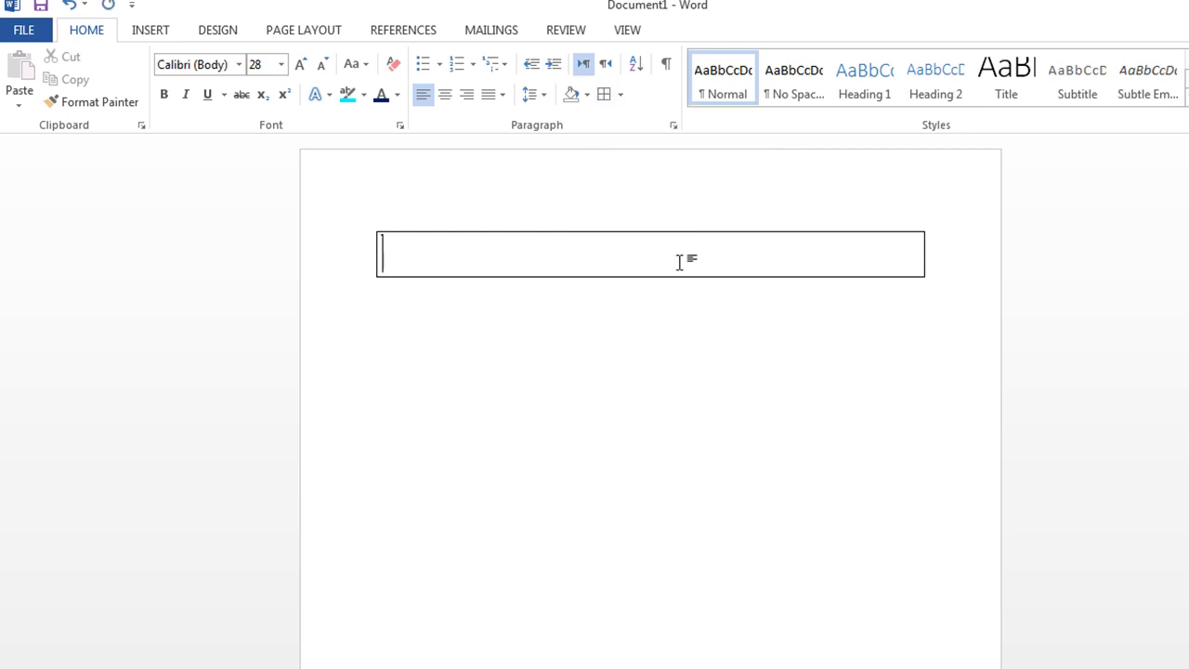
type("دابابابالبلليييسبيس")
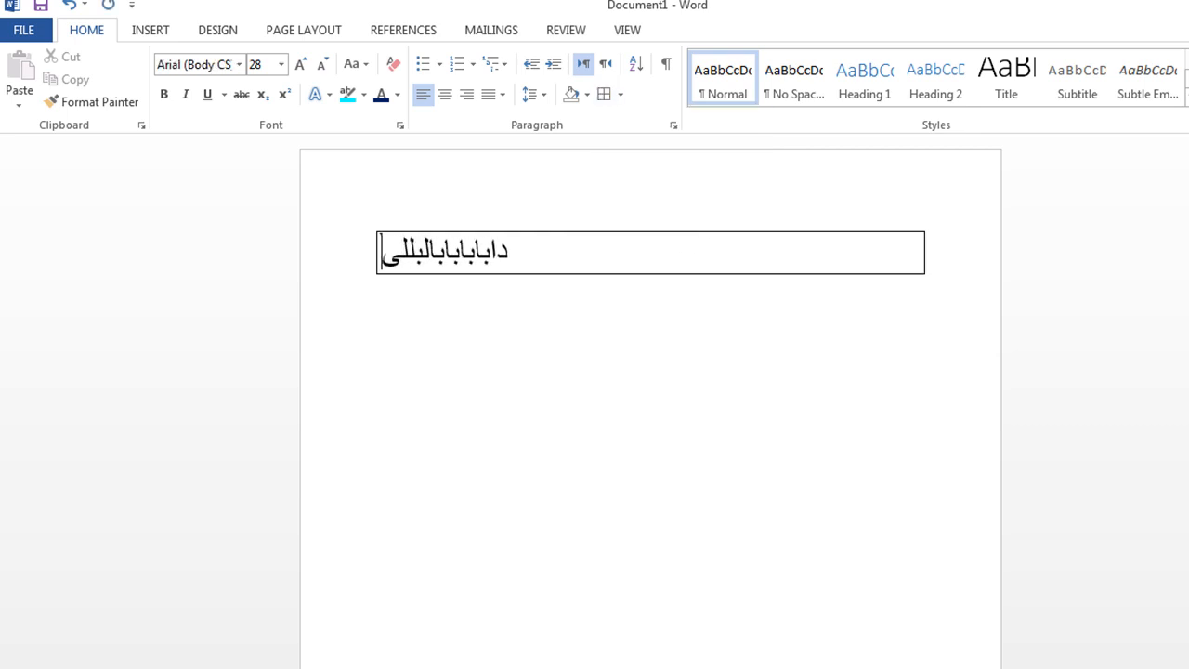
type("بيسبيسبيسسبسبى")
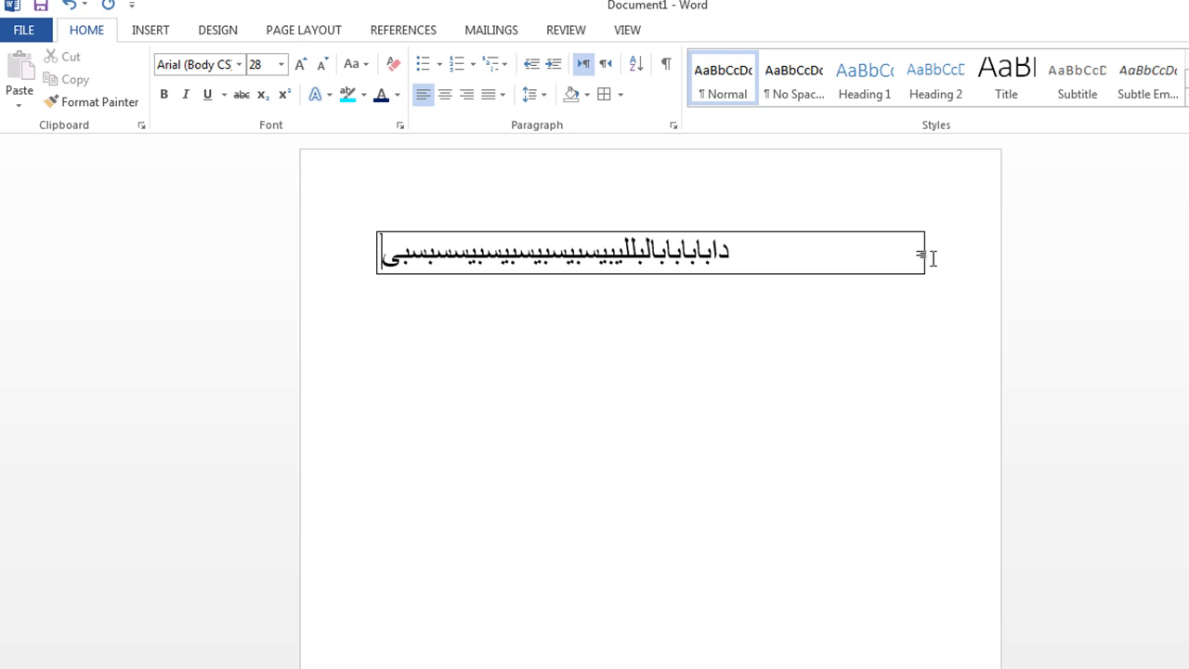
left_click_drag(924, 259, 832, 271)
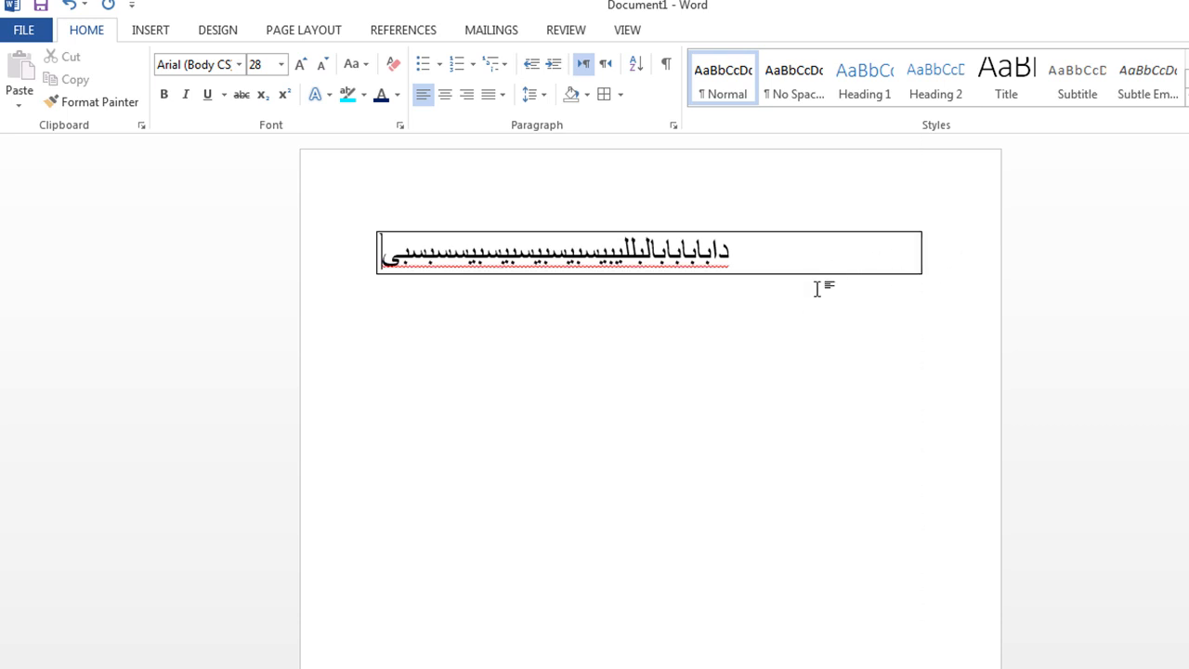
Delete the sample text from the boxed paragraph and set it to No Border
left_click(809, 271)
key("ctrl+a")
key("BackSpace")
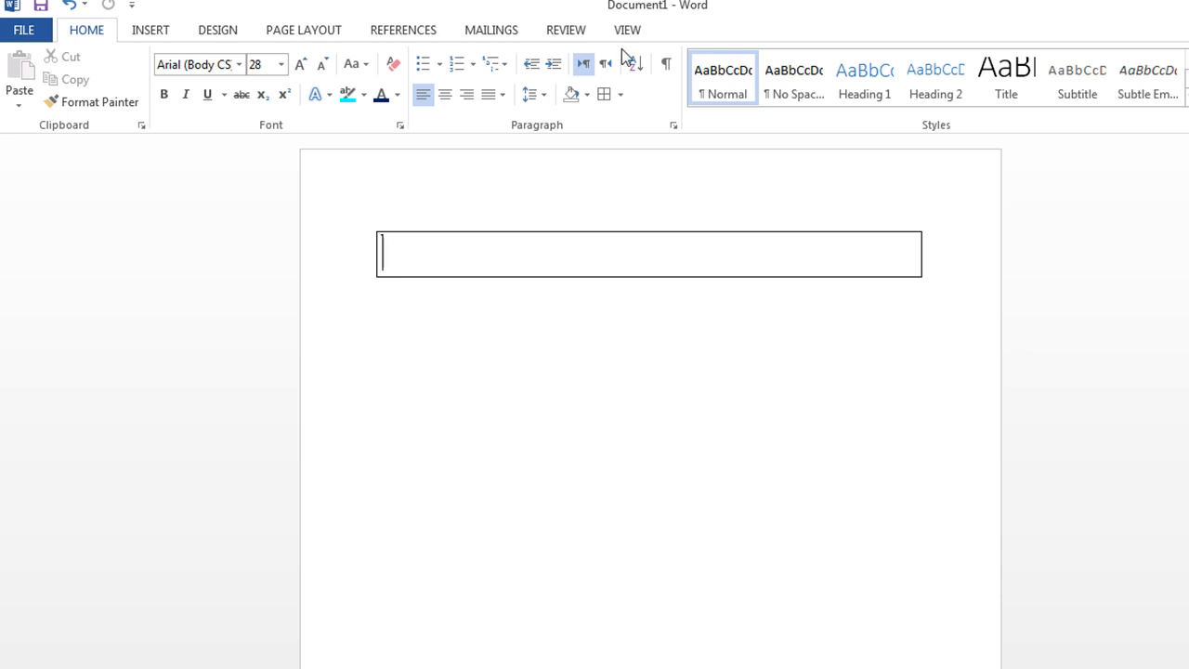
left_click(621, 98)
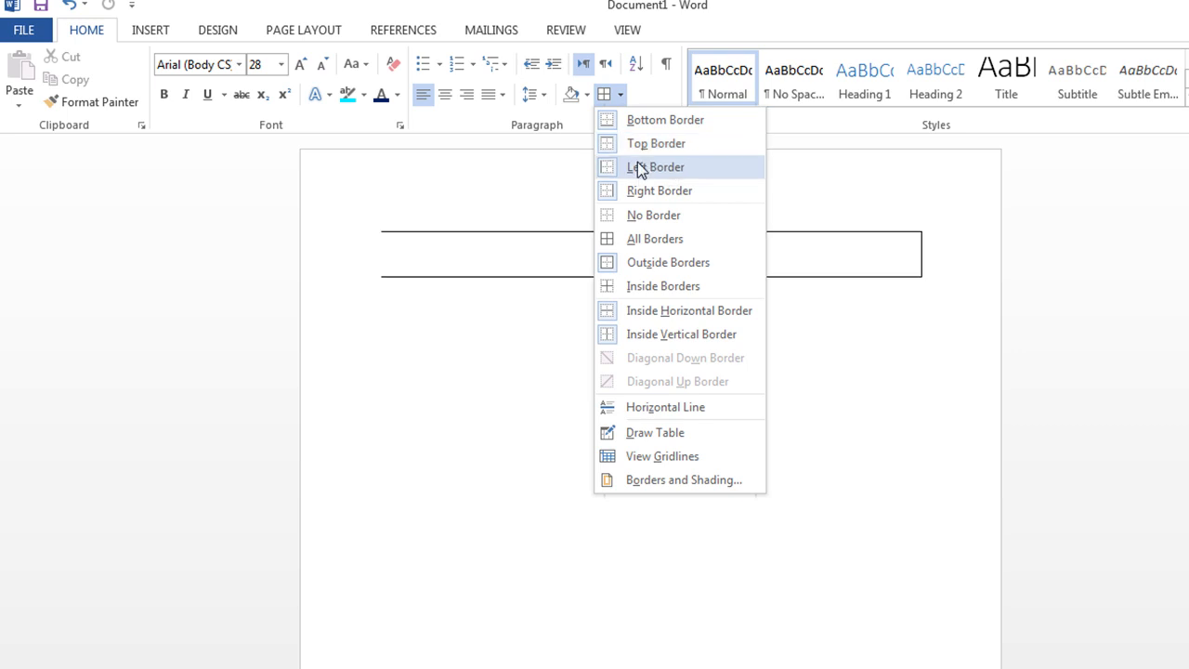
left_click(641, 215)
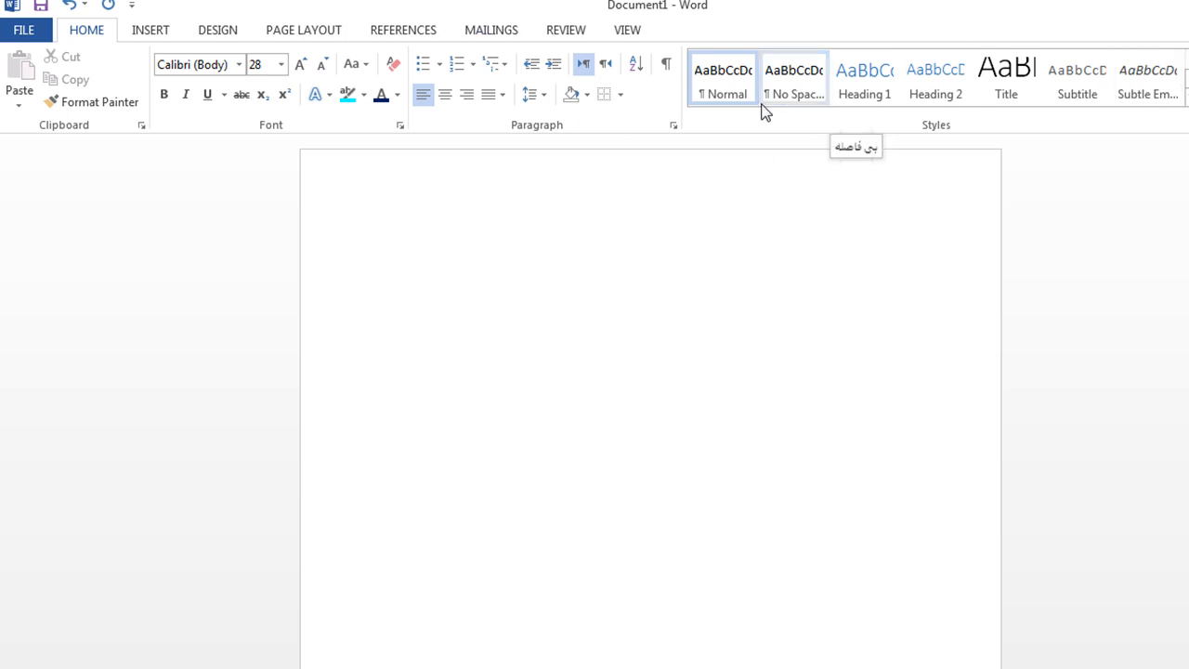
Look through the insert, design, page layout, references and mailings commands, finishing with the insert commands in view
left_click(153, 30)
left_click(198, 33)
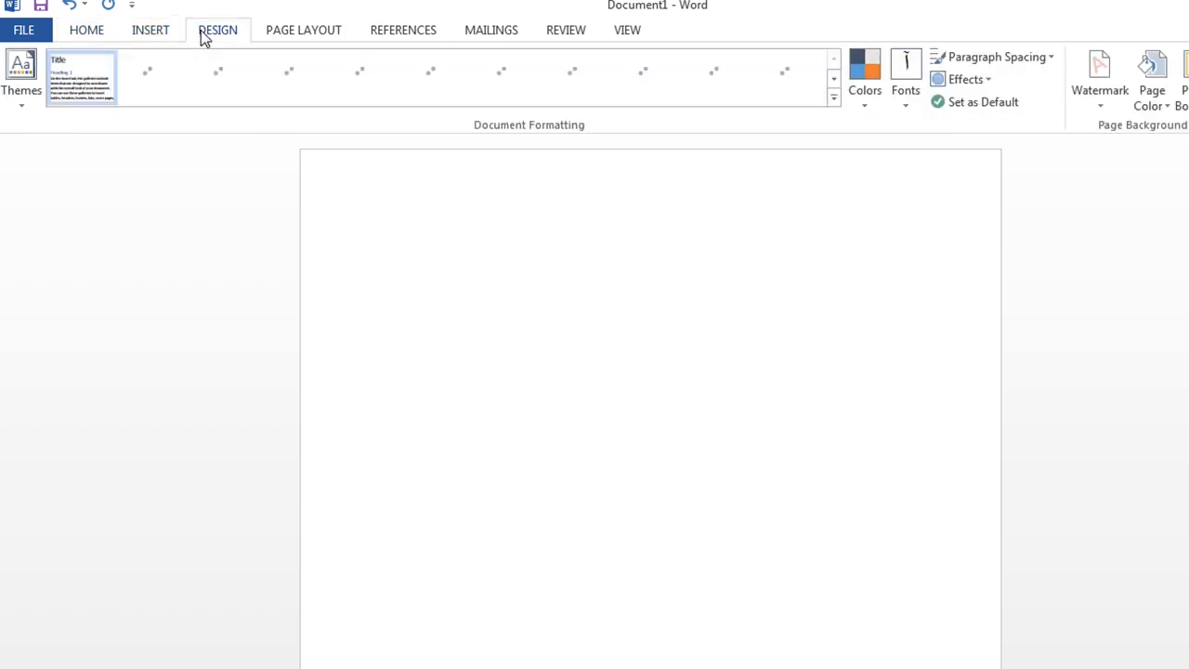
left_click(284, 35)
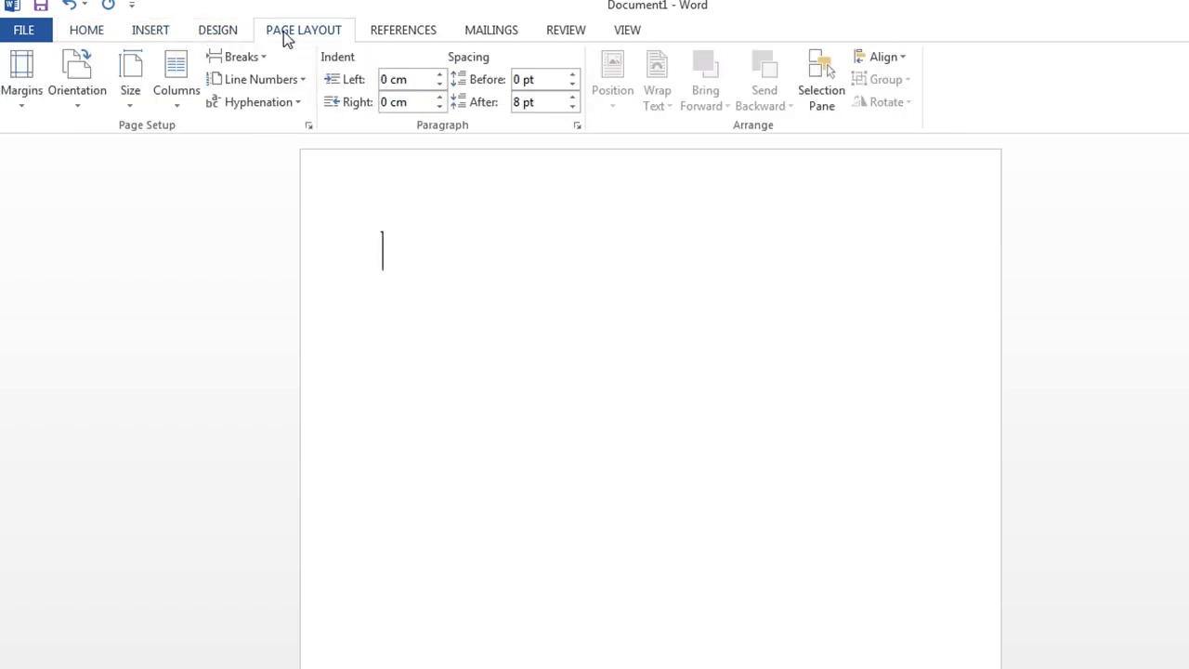
left_click(414, 33)
left_click(486, 34)
left_click(100, 35)
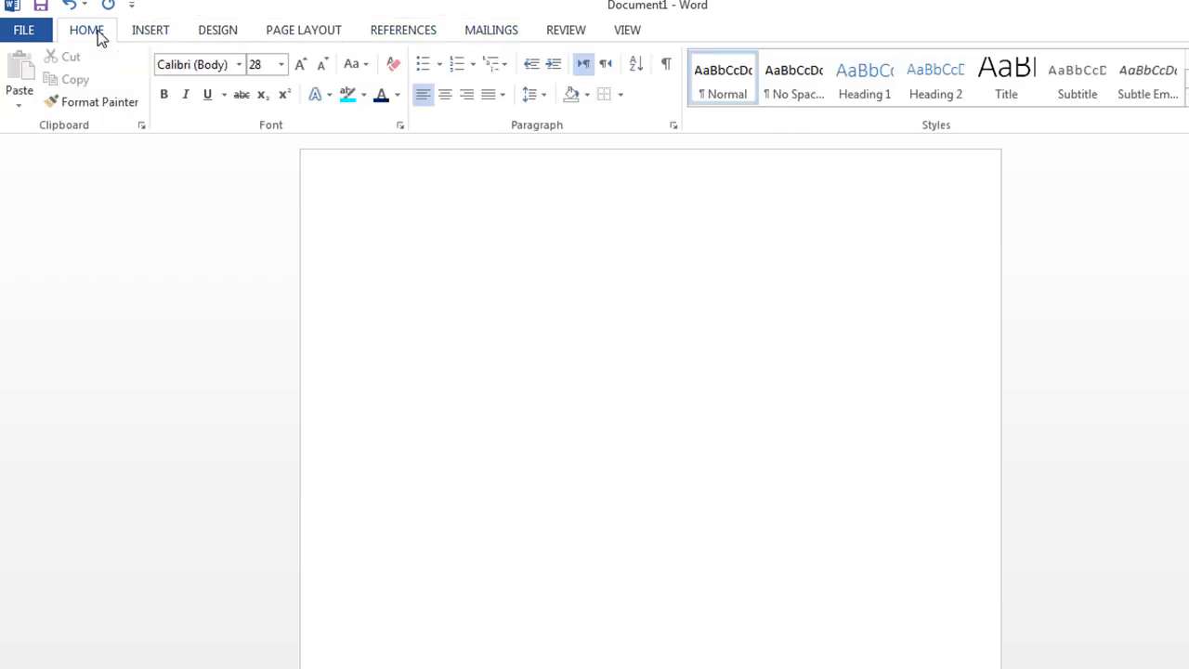
left_click(145, 39)
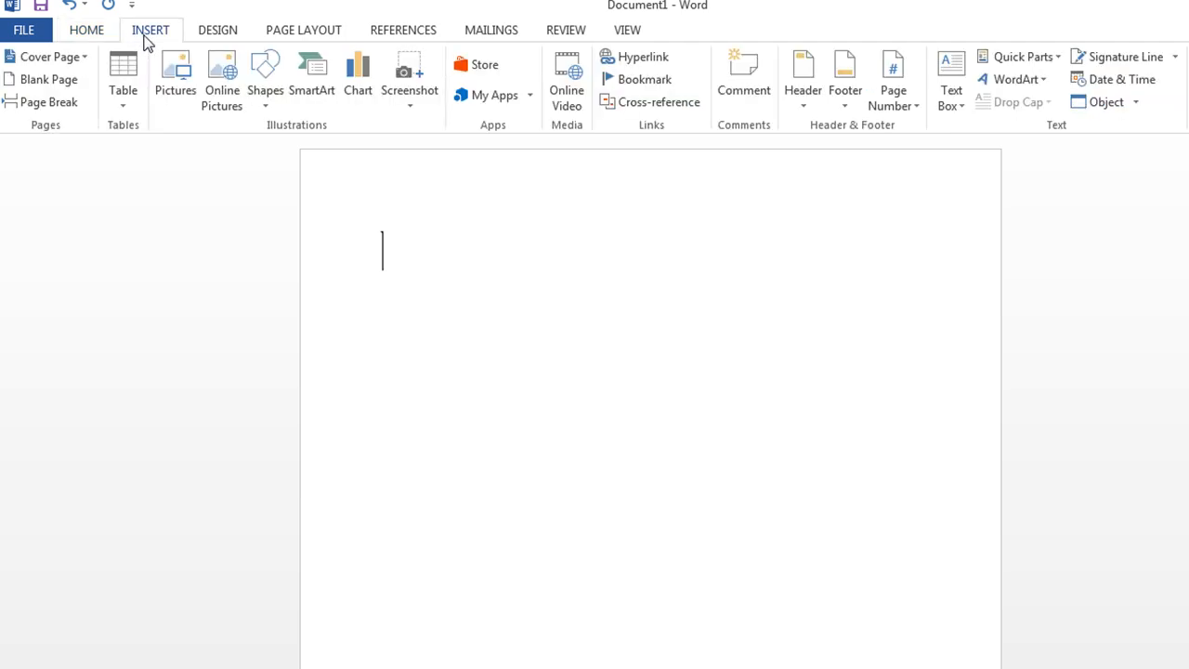